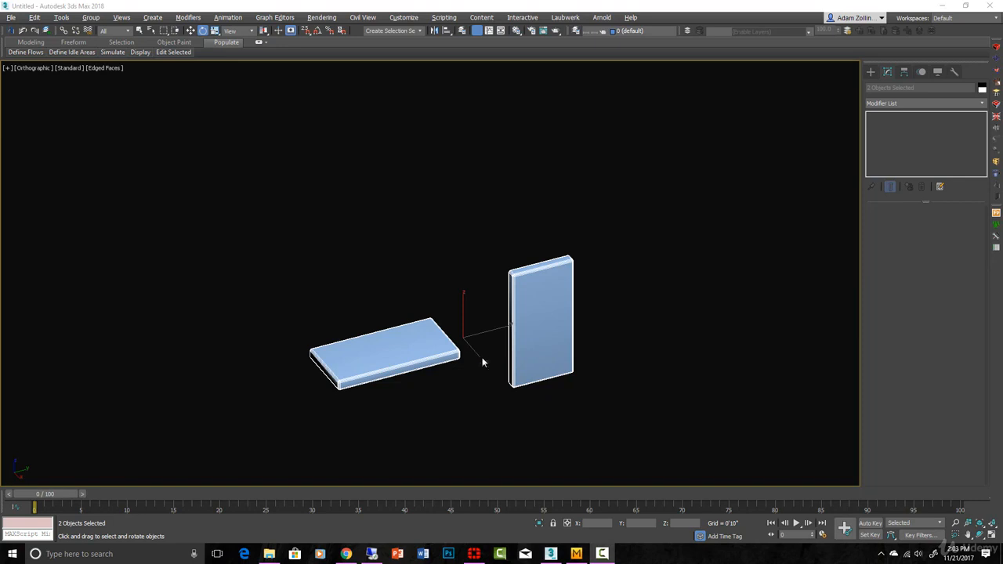
Step: Export the two selected cushions as benchCusion.FBX, overwriting the existing file and keeping the current FBX export settings
left_click(11, 17)
mouse_move(67, 172)
left_click(150, 191)
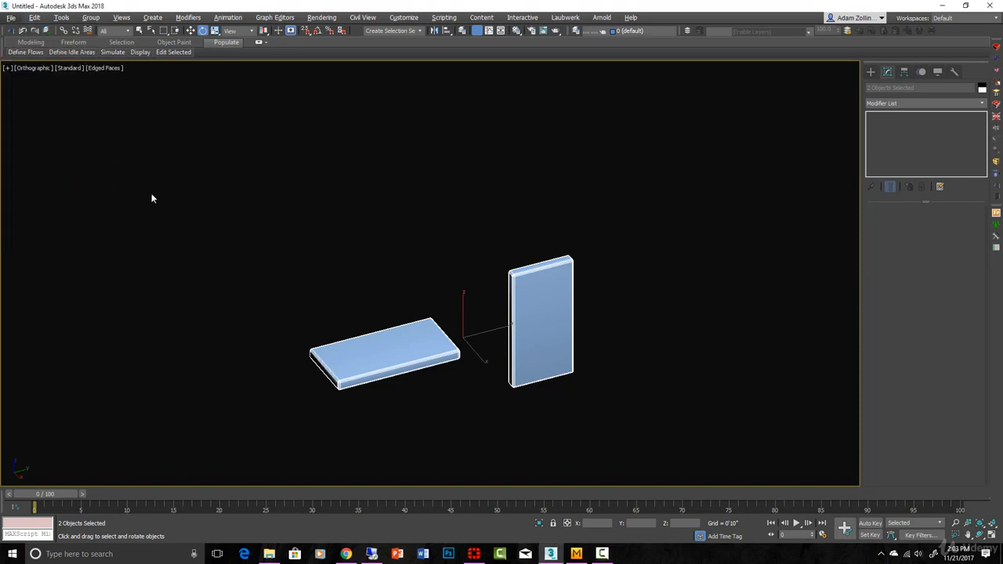
left_click(141, 175)
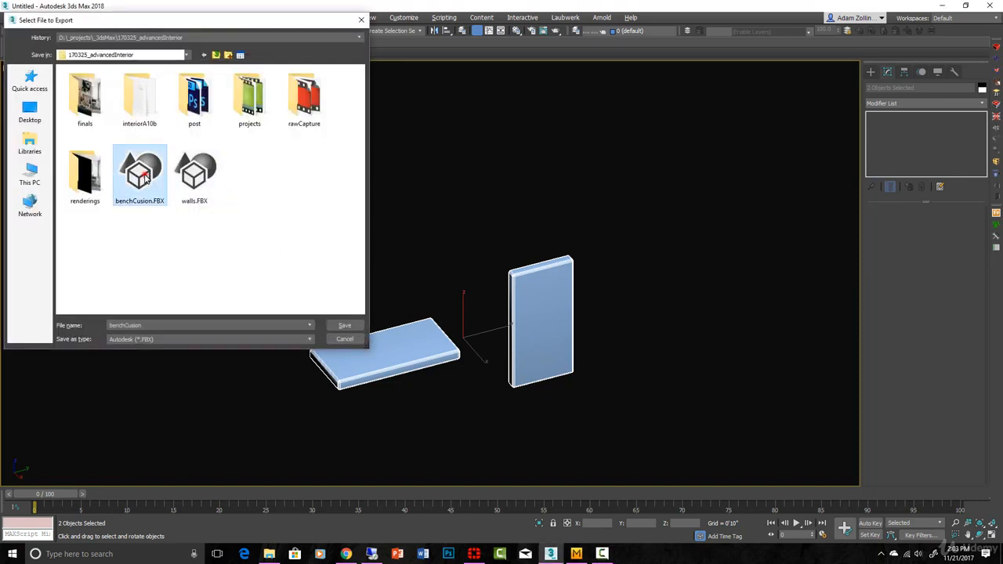
double_click(142, 176)
left_click(539, 320)
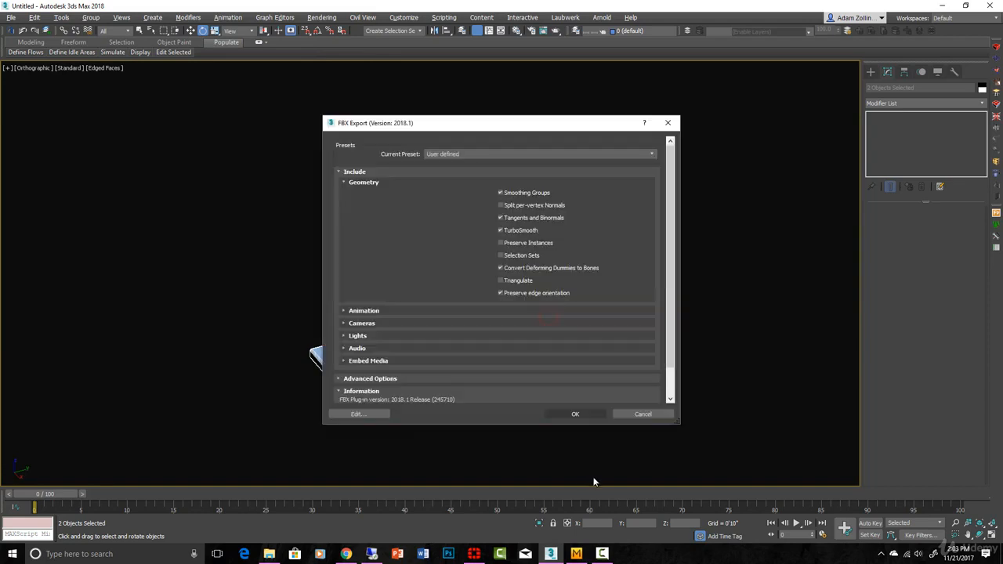
left_click(584, 414)
left_click(671, 440)
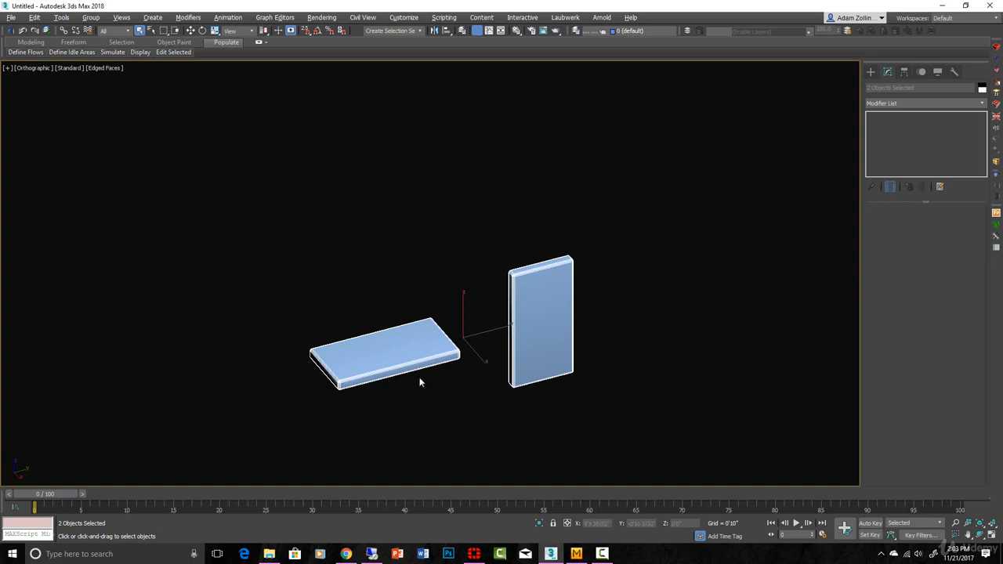
Step: Switch to Marvelous Designer and import benchCusion.FBX with the scale in inches
left_click(577, 554)
key("Delete")
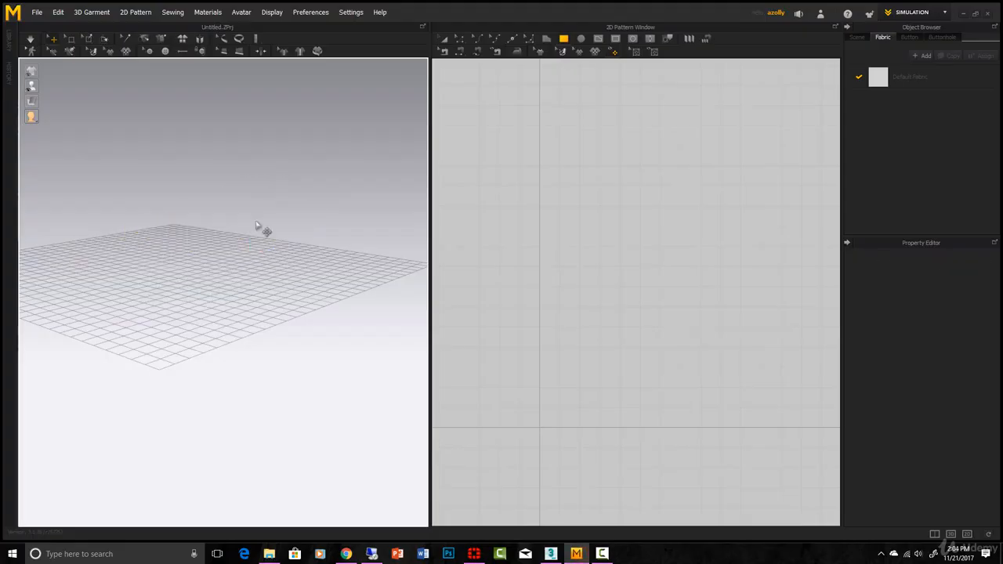
left_click(36, 13)
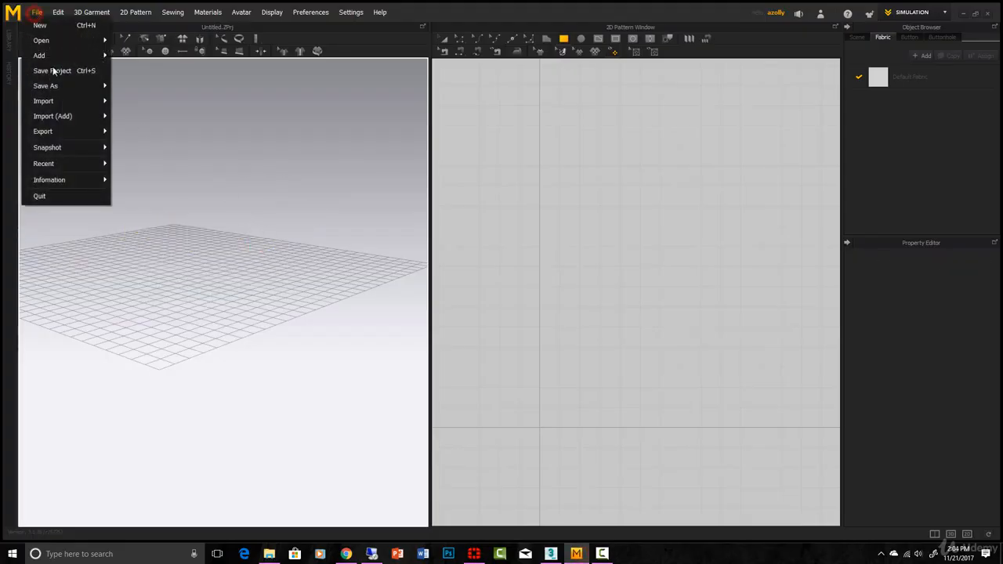
mouse_move(53, 104)
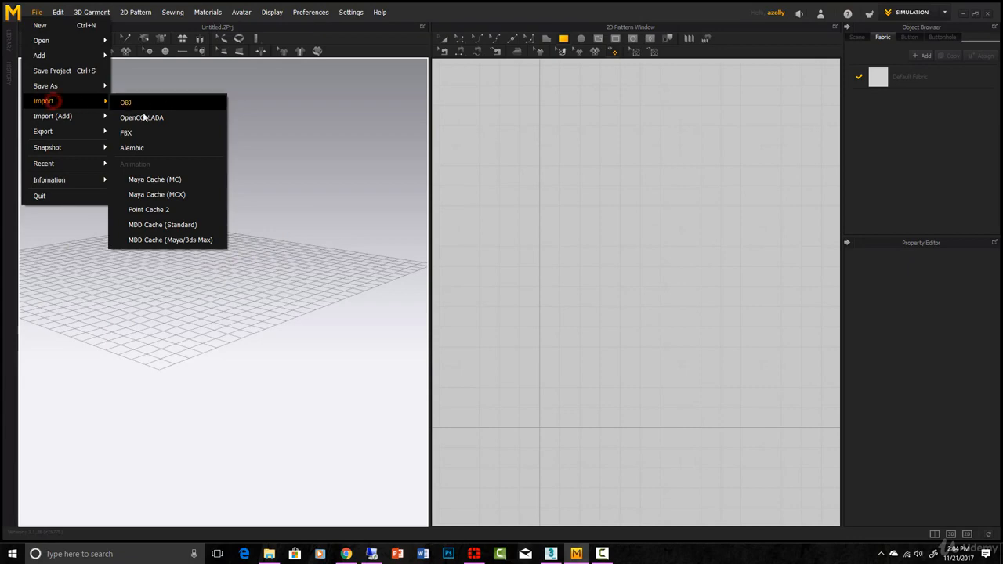
left_click(143, 131)
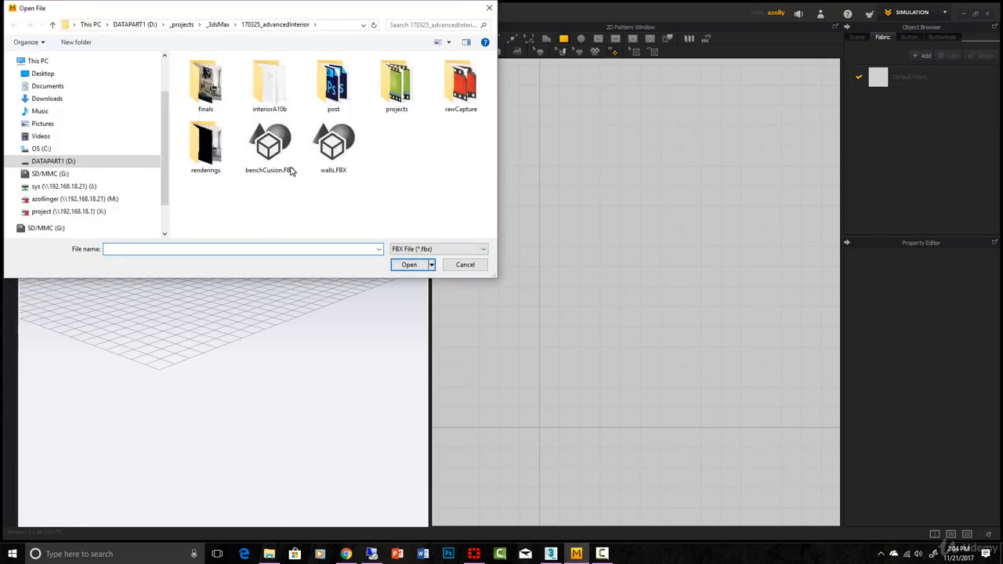
double_click(269, 149)
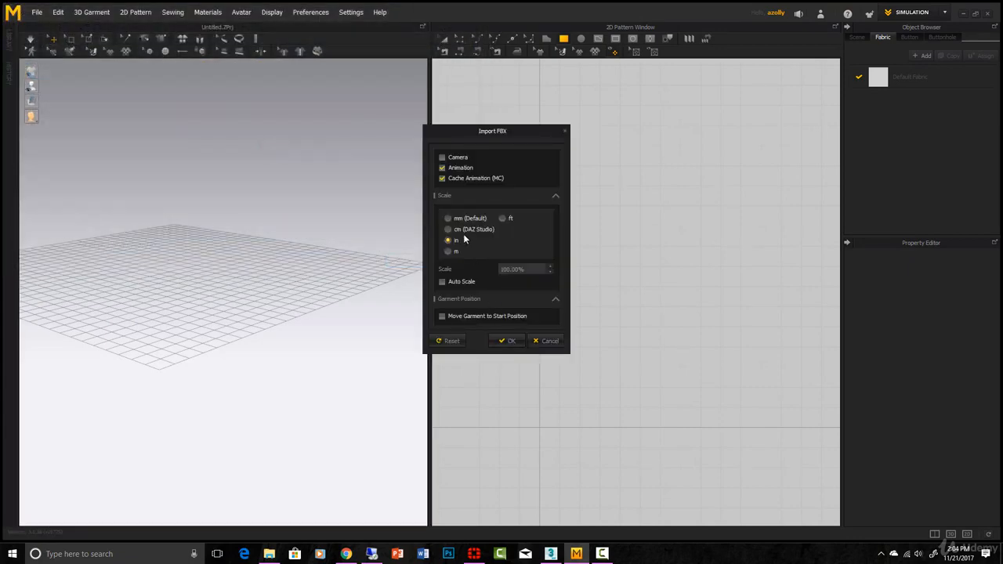
left_click(510, 340)
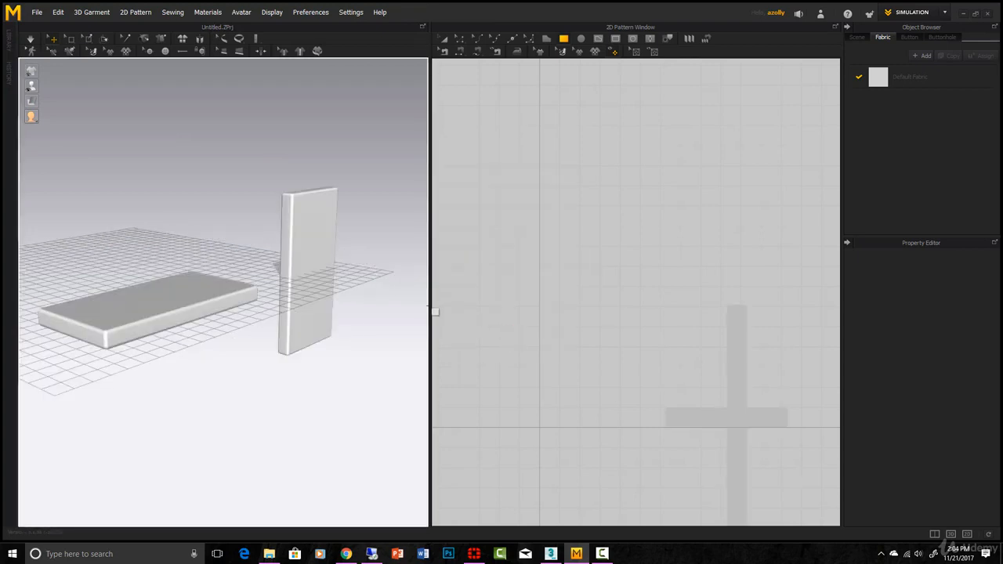
Step: Raise the upright cushion and the flat cushion above the ground grid in the 3D view
left_click_drag(319, 292, 305, 110)
left_click(209, 296)
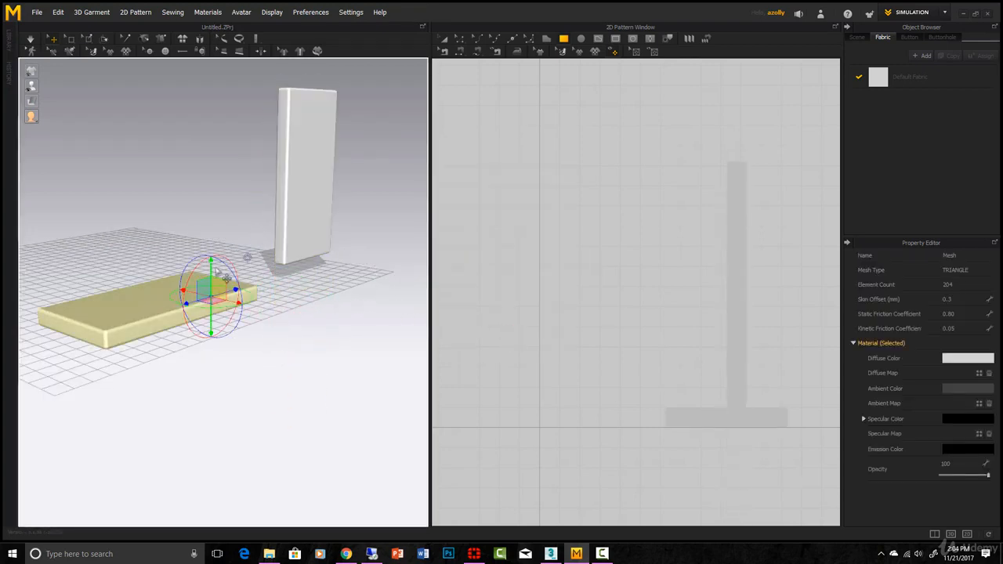
left_click_drag(211, 266, 212, 226)
Step: Rotate the upright cushion a quarter turn about its vertical axis and move it clear of the flat cushion
left_click(295, 198)
left_click_drag(288, 209, 17, 196)
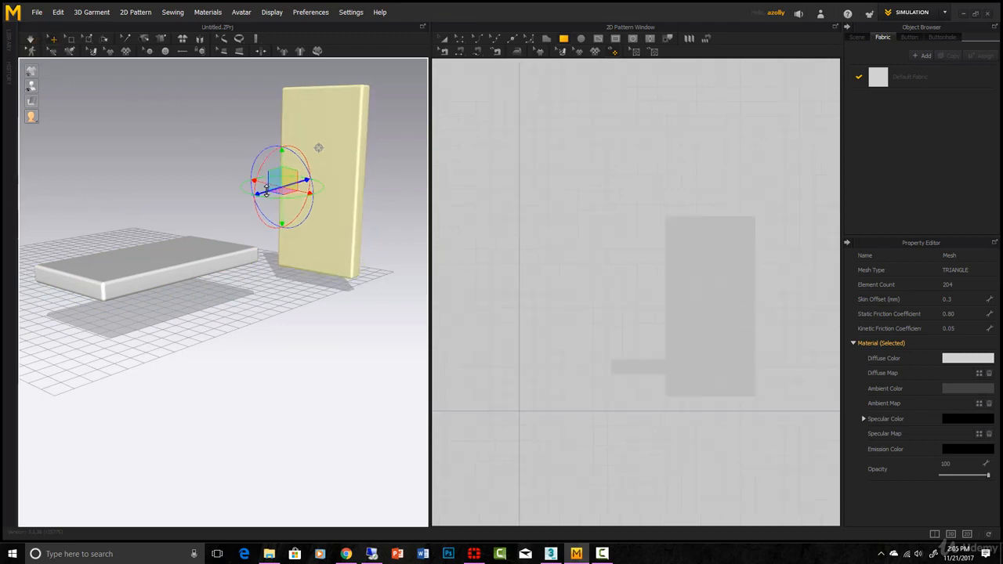
left_click_drag(267, 190, 311, 174)
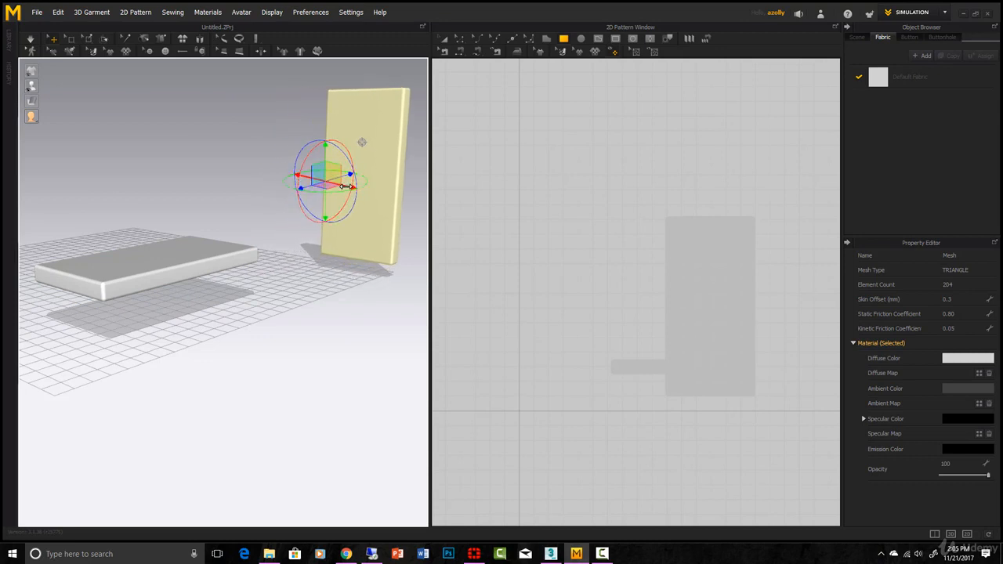
left_click_drag(346, 186, 405, 258)
Step: Set the 3D gizmo to World Coordinate and select the upright cushion to check the gizmo's axes
right_click_drag(688, 374, 608, 385)
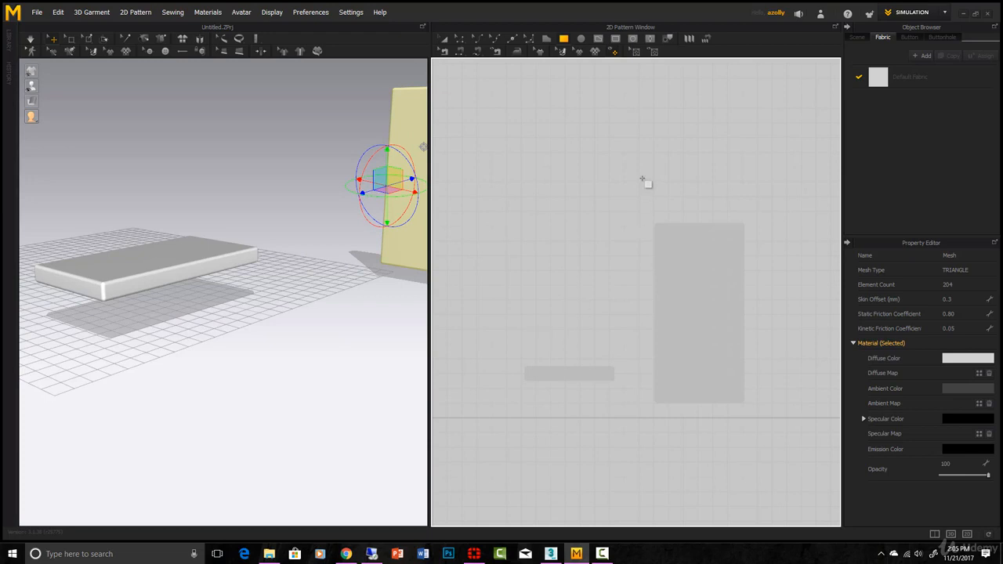
scroll(285, 225, "down", 5)
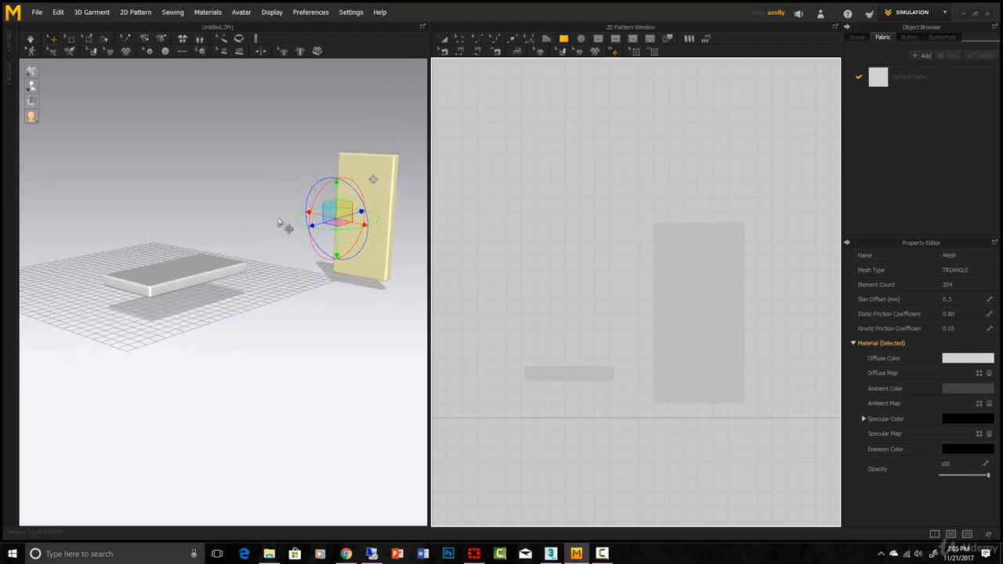
scroll(282, 224, "up", 2)
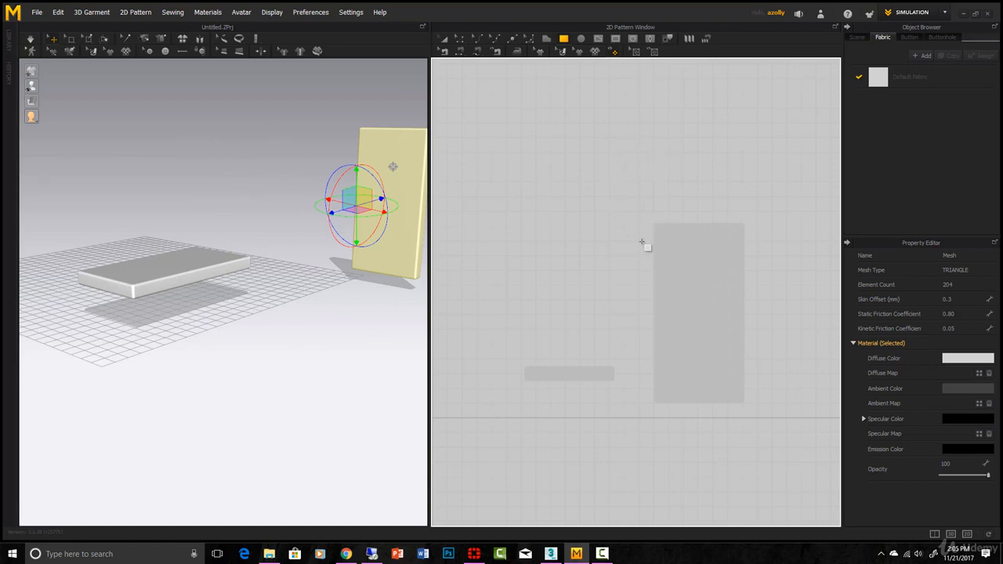
right_click(303, 181)
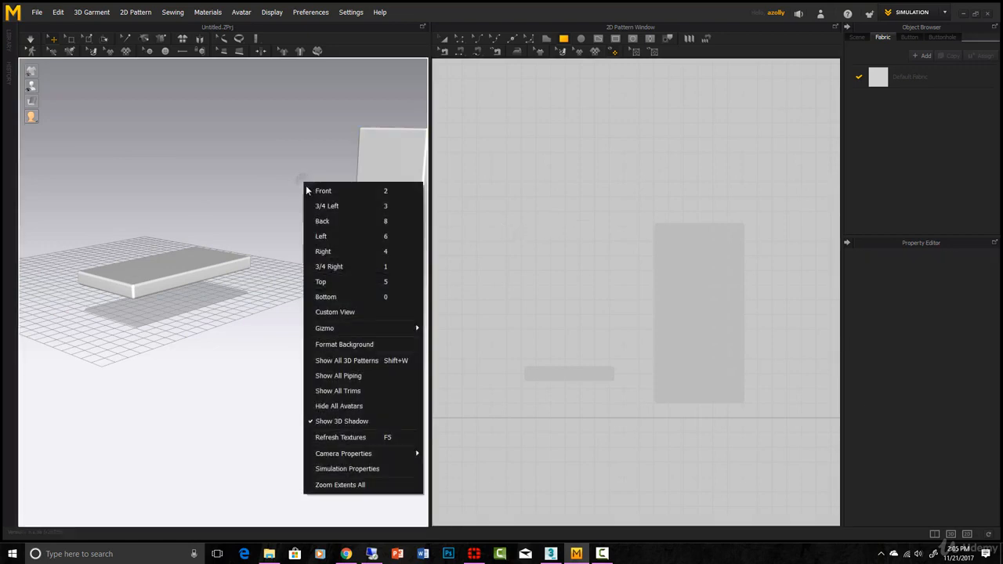
mouse_move(362, 326)
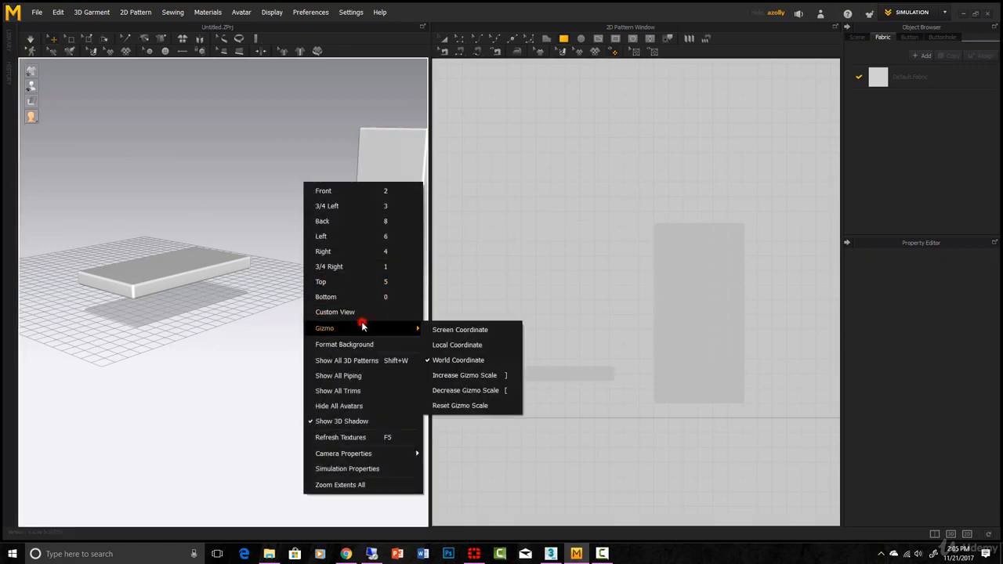
left_click(447, 361)
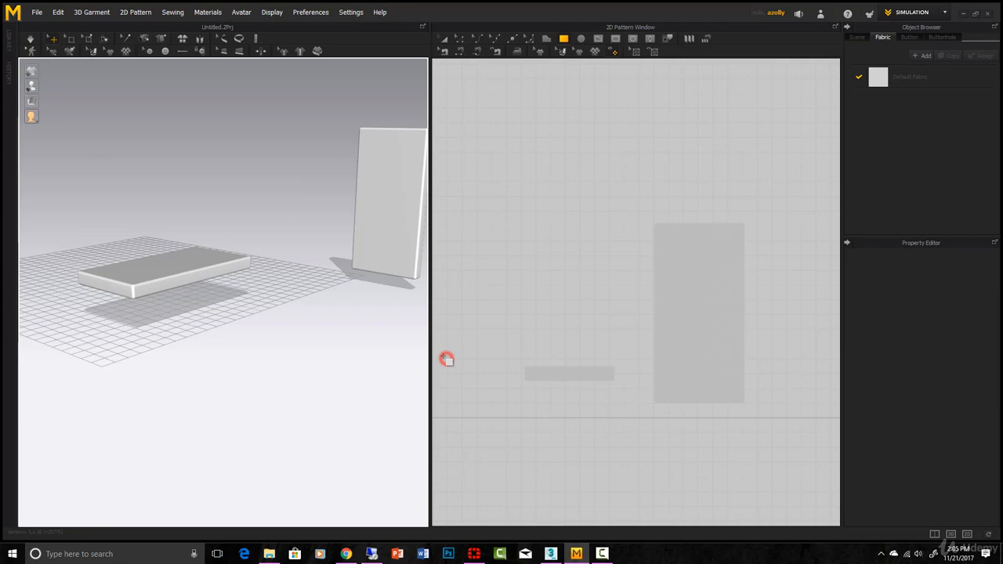
left_click(357, 220)
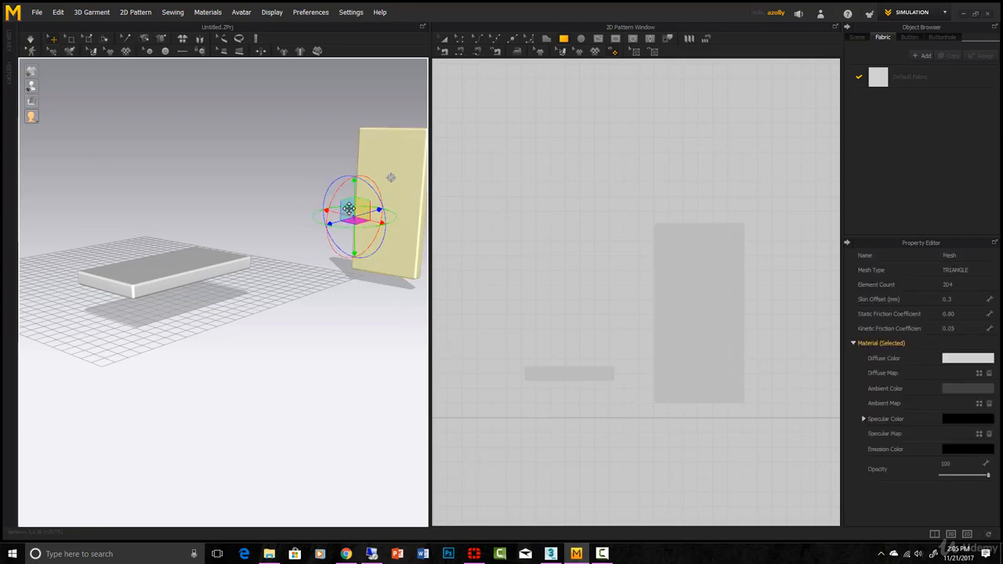
left_click(254, 198)
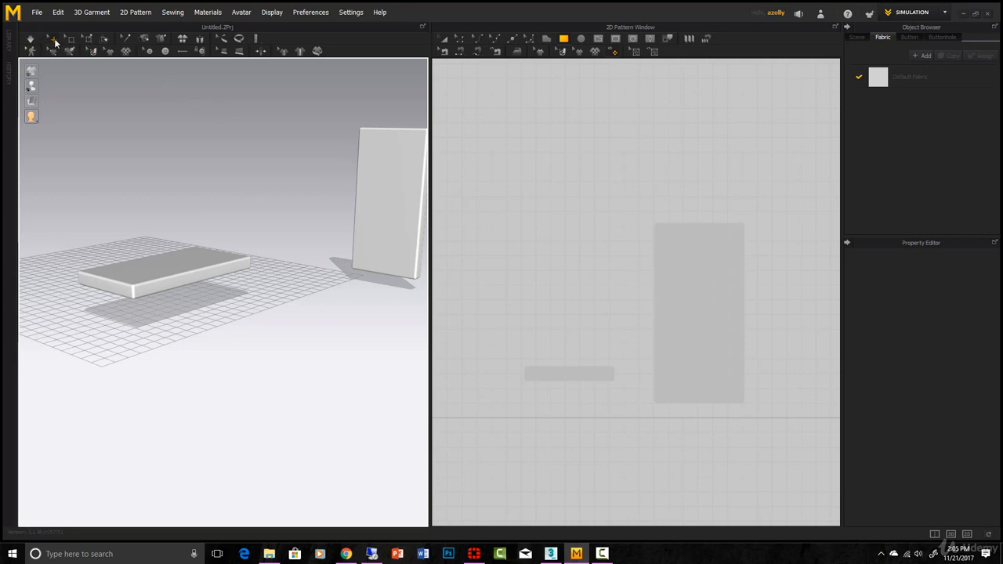
Step: Try rotating the upright cushion slightly about its vertical axis, and undo the rotation
left_click(379, 191)
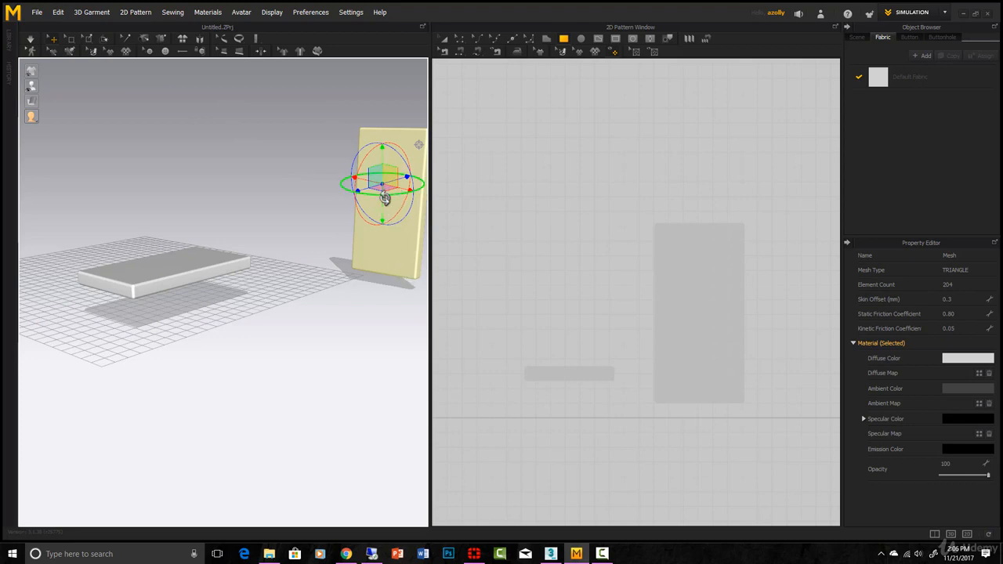
left_click_drag(383, 197, 413, 205)
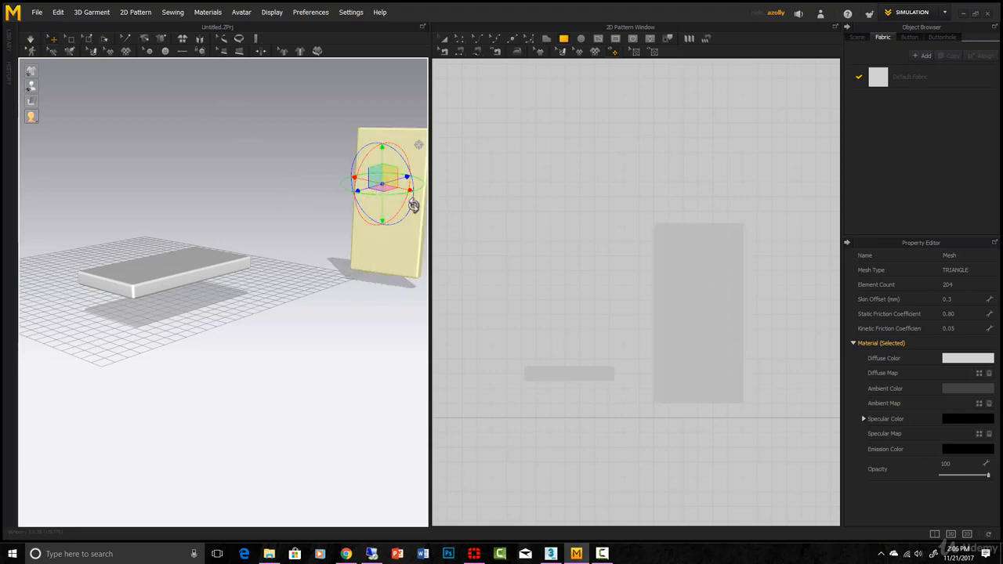
key("ctrl+z")
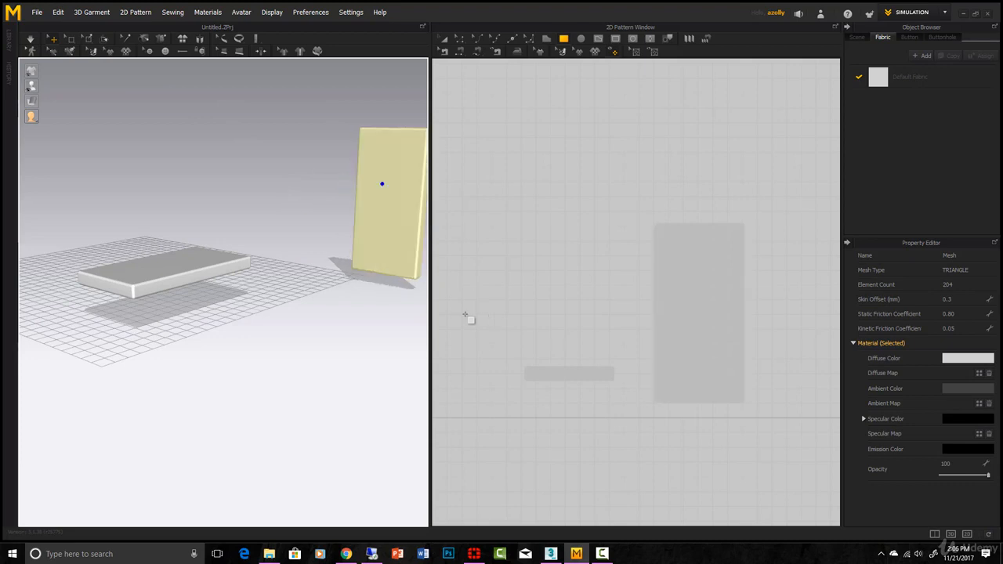
right_click(578, 299)
left_click(578, 302)
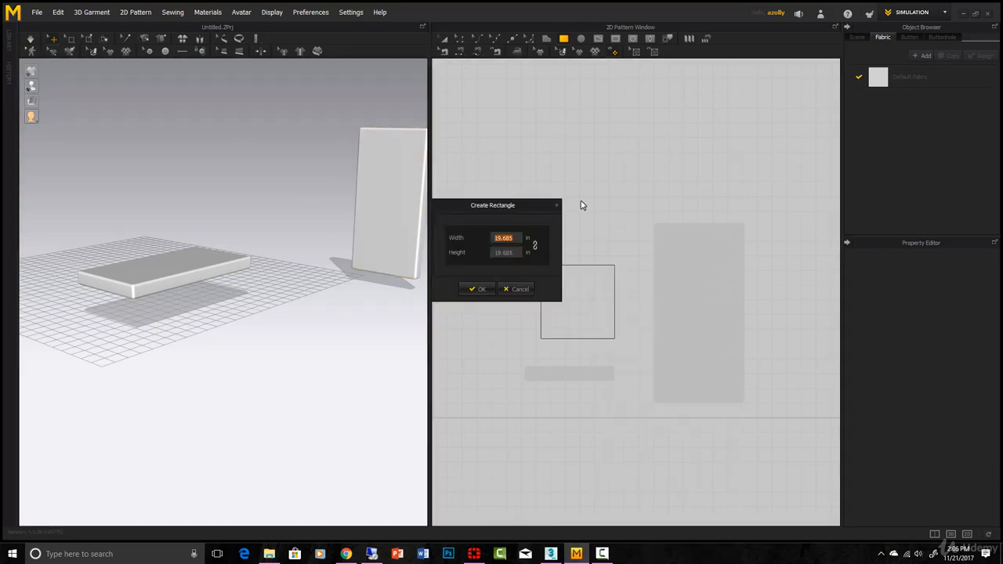
left_click(557, 207)
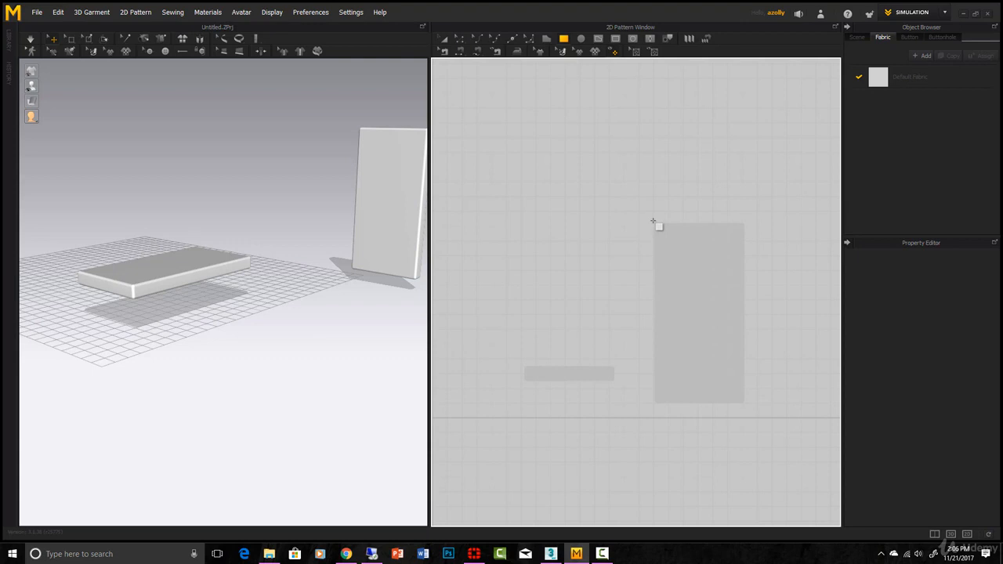
Step: Draw a rectangular pattern slightly larger than the upright cushion's silhouette, enclosing it in the 2D pattern view
left_click_drag(652, 221, 745, 405)
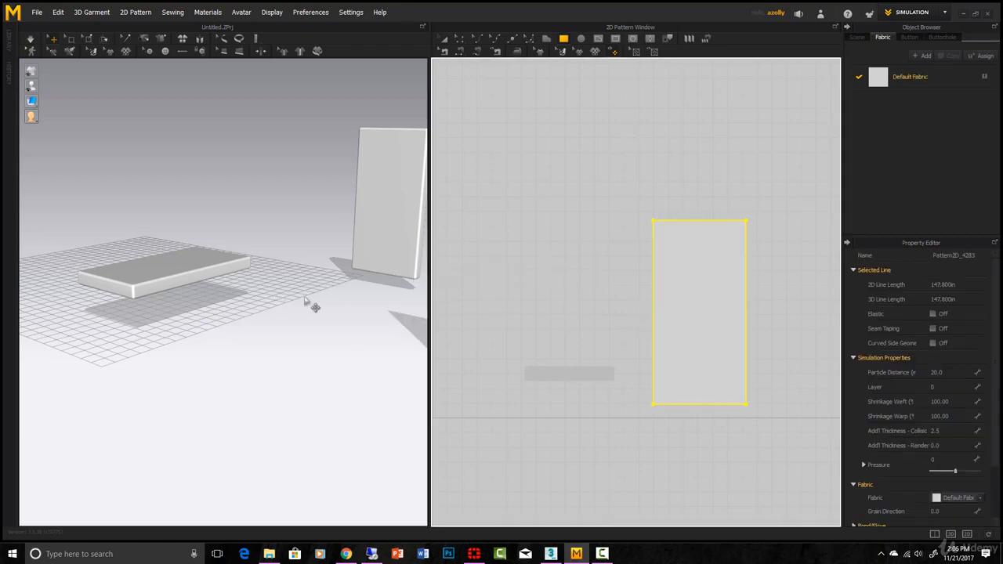
Step: Simulate the rectangular pattern so it falls to the ground, and stop the simulation
scroll(335, 304, "down", 3)
key("space")
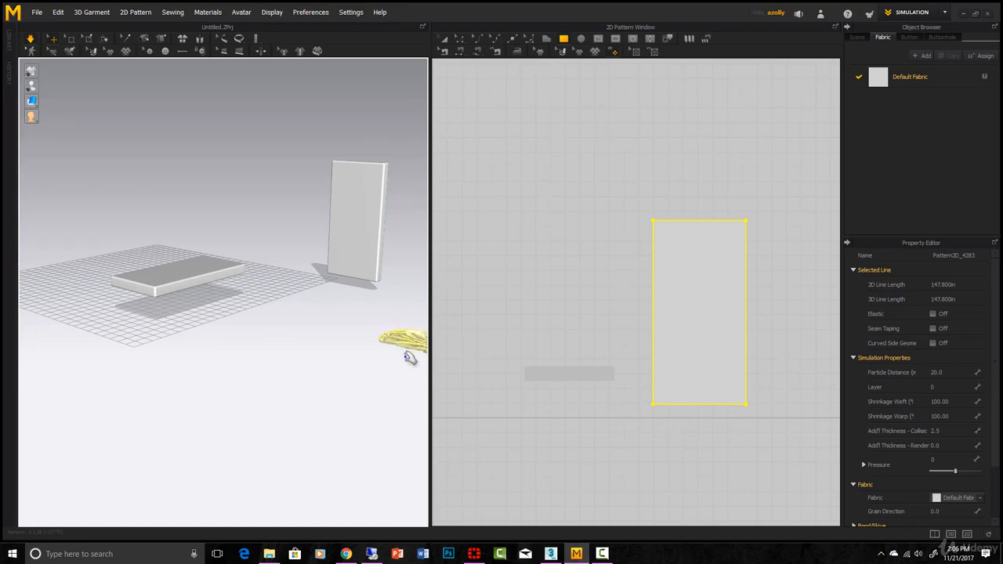
left_click(342, 351)
middle_click_drag(360, 358, 281, 347)
scroll(345, 346, "up", 3)
scroll(389, 366, "up", 2)
scroll(392, 367, "down", 1)
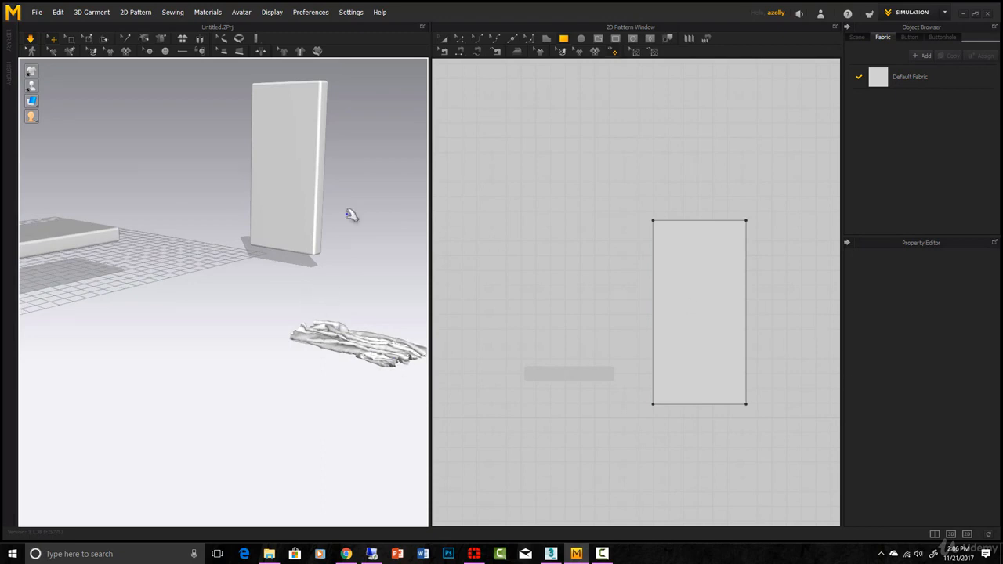
left_click(30, 38)
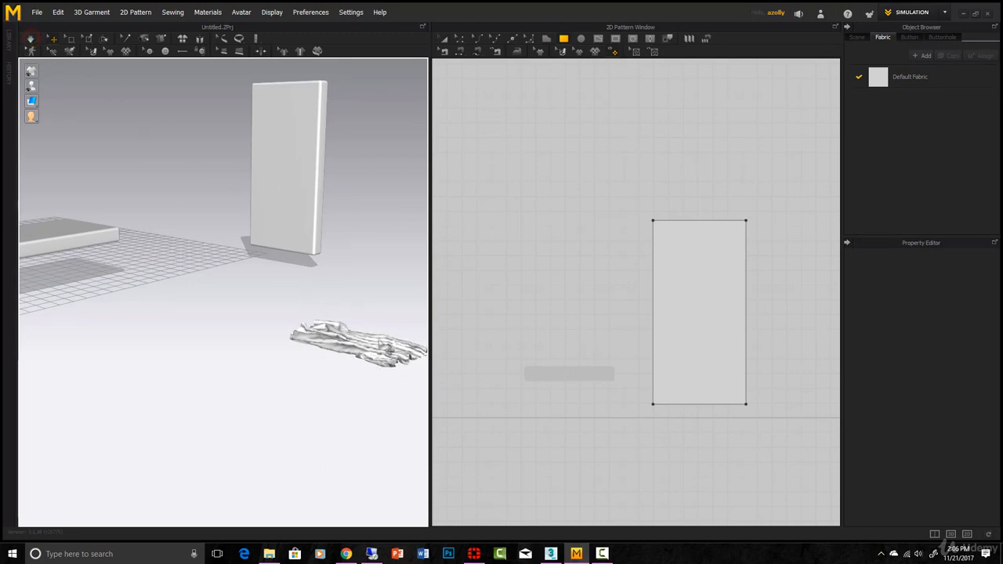
Step: Reset the 3D arrangement of the crumpled rectangular pattern
left_click(375, 342)
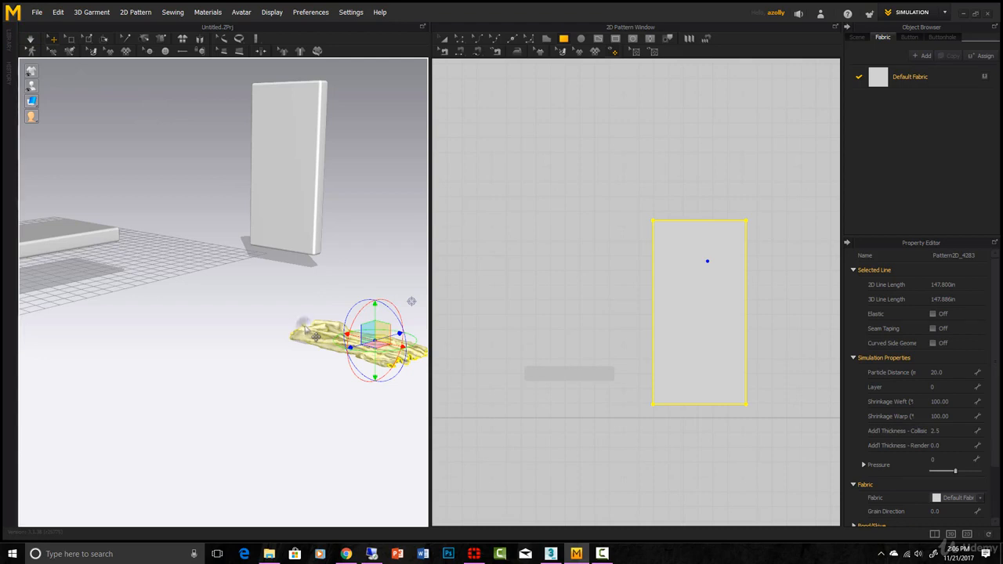
right_click(307, 329)
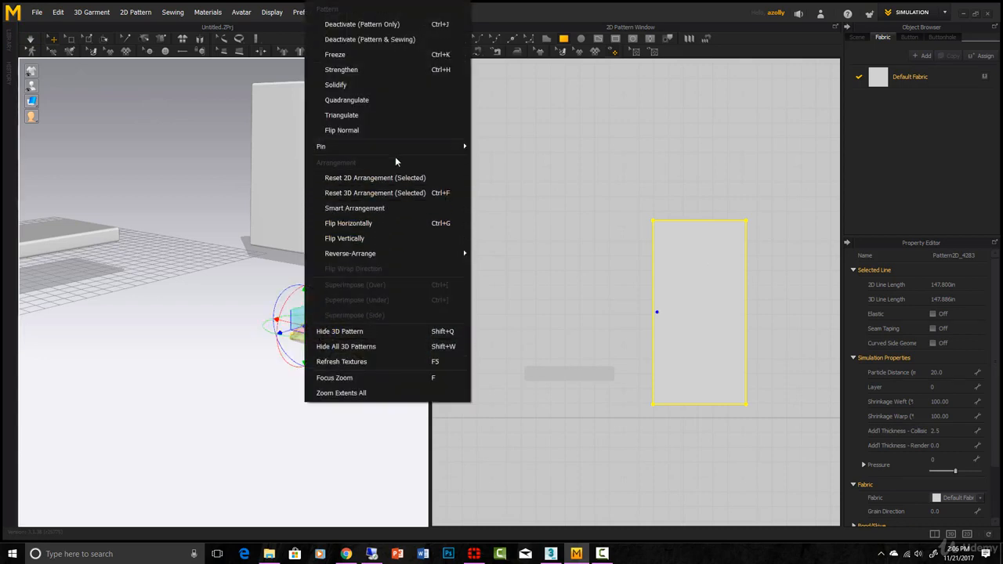
left_click(394, 194)
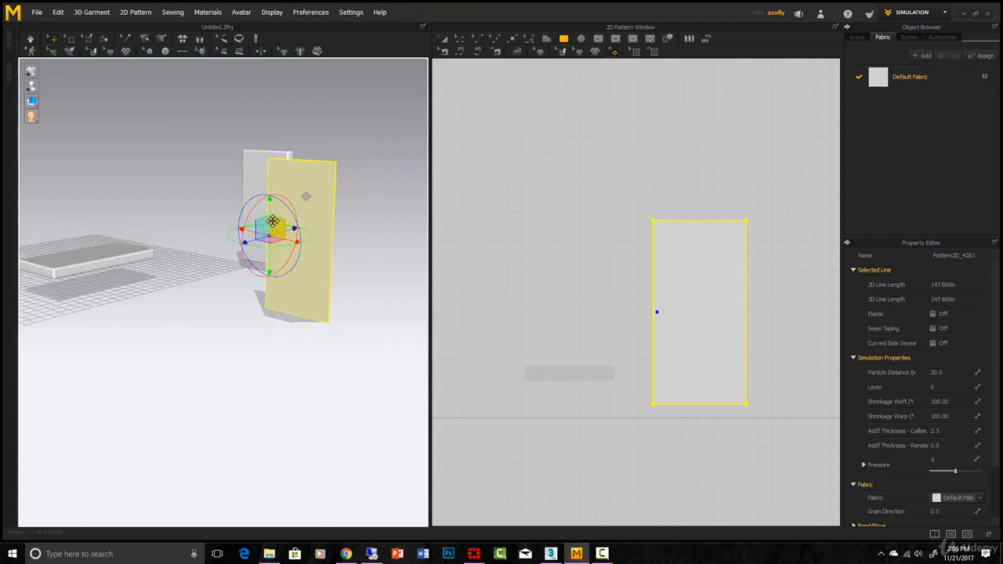
Step: Move the rectangular pattern over the lying cushion, rotate it flat, and centre it above the cushion in the 3D view
left_click_drag(253, 233, 85, 227)
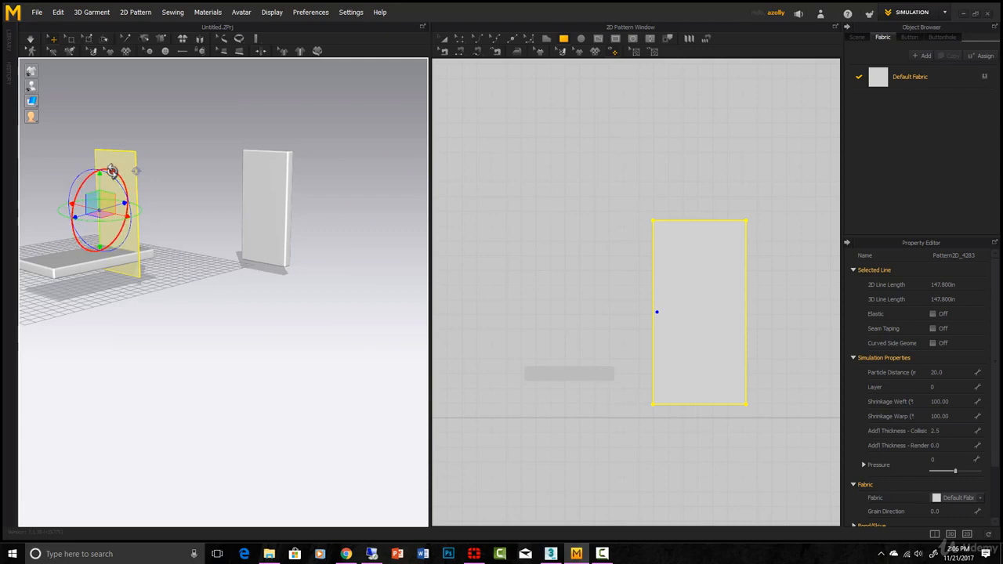
left_click_drag(113, 174, 259, 239)
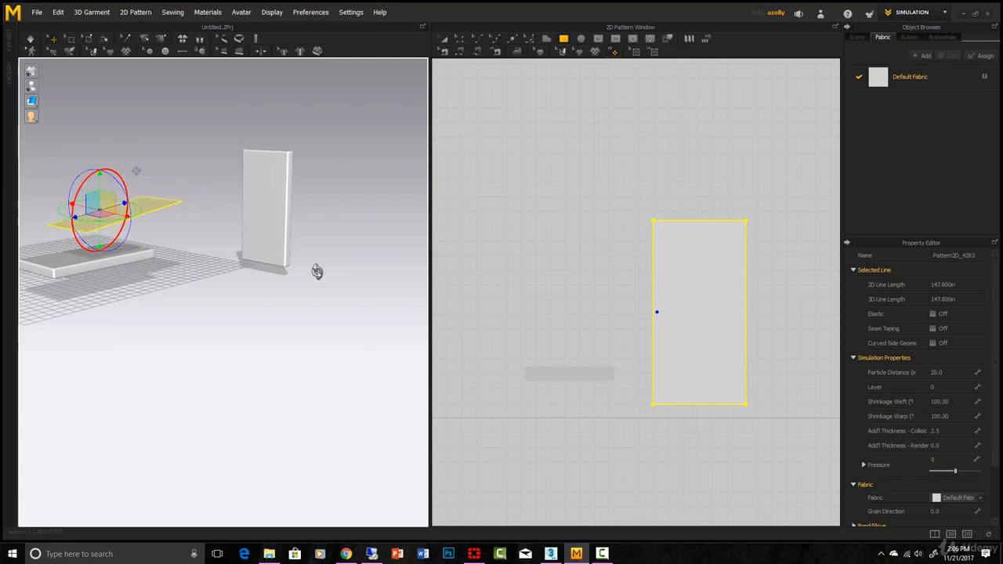
right_click_drag(363, 309, 289, 272)
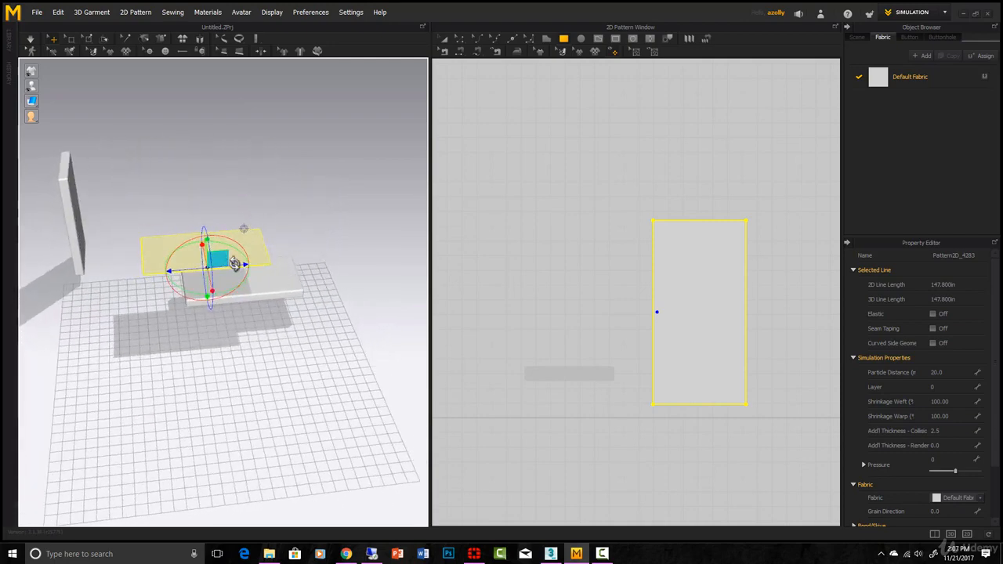
left_click_drag(239, 265, 293, 268)
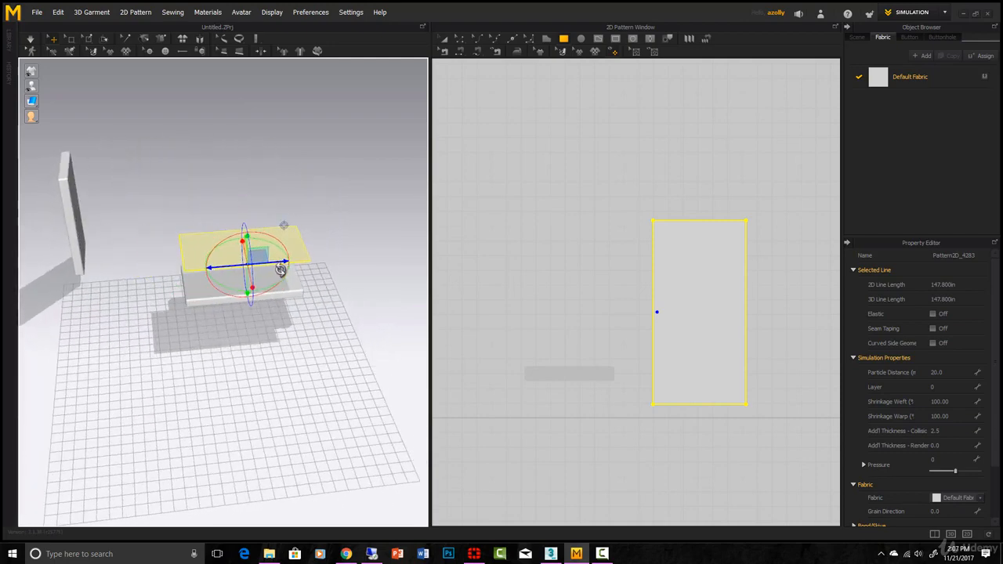
right_click_drag(313, 307, 539, 137)
Step: Copy the rectangular pattern and paste the duplicate beside it, level with the original in the 2D pattern view
left_click(444, 39)
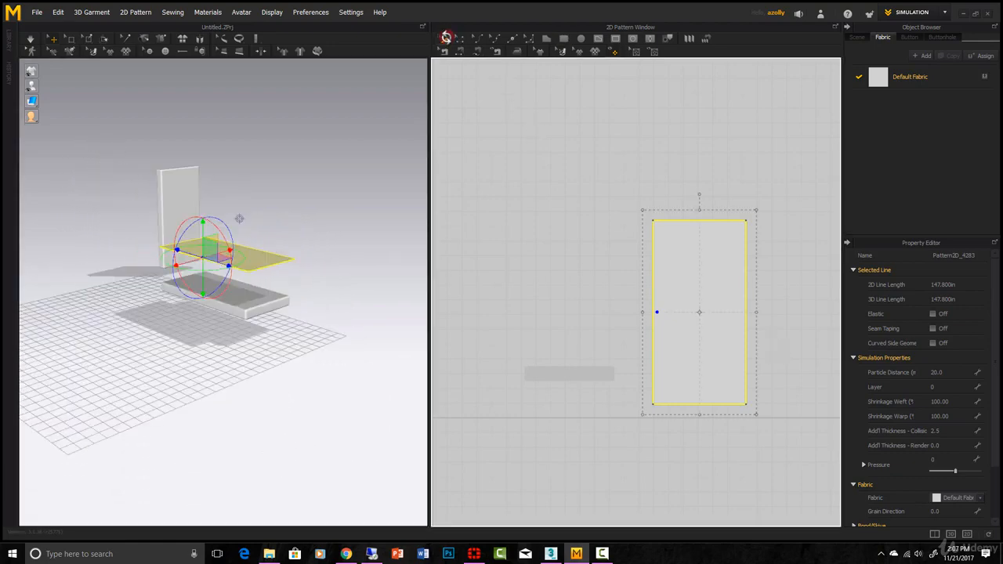
right_click_drag(779, 262, 606, 257)
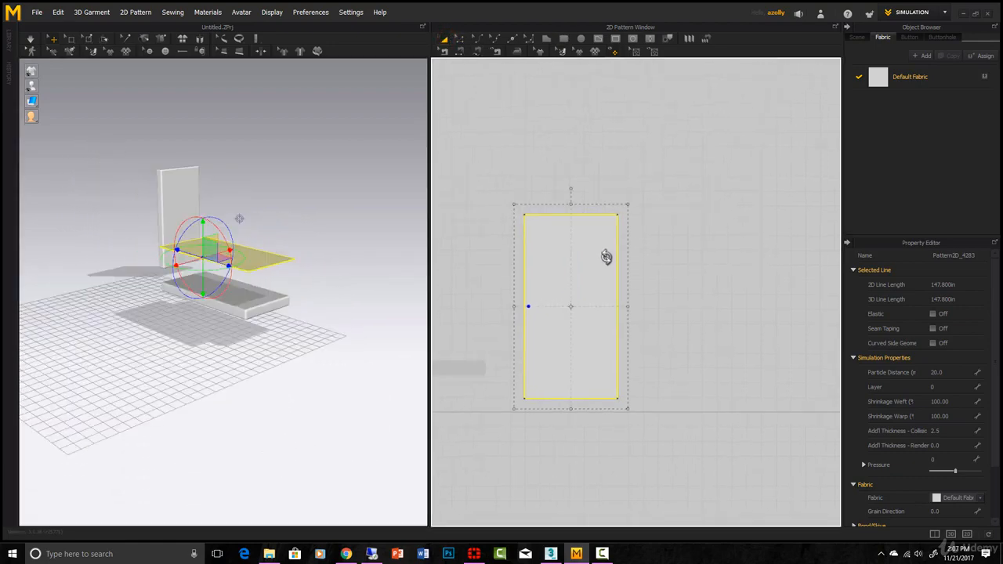
right_click(604, 257)
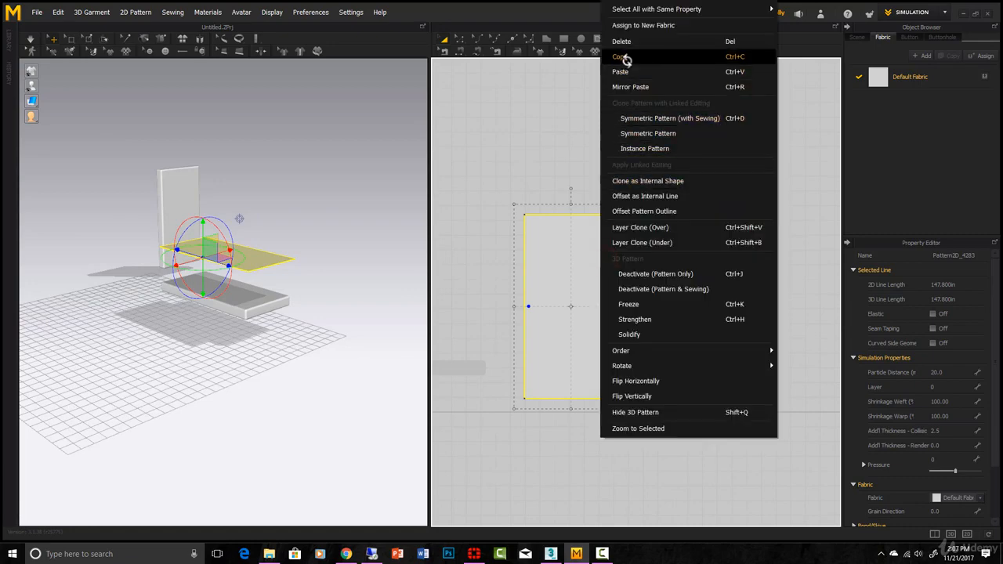
left_click(627, 61)
right_click(672, 227)
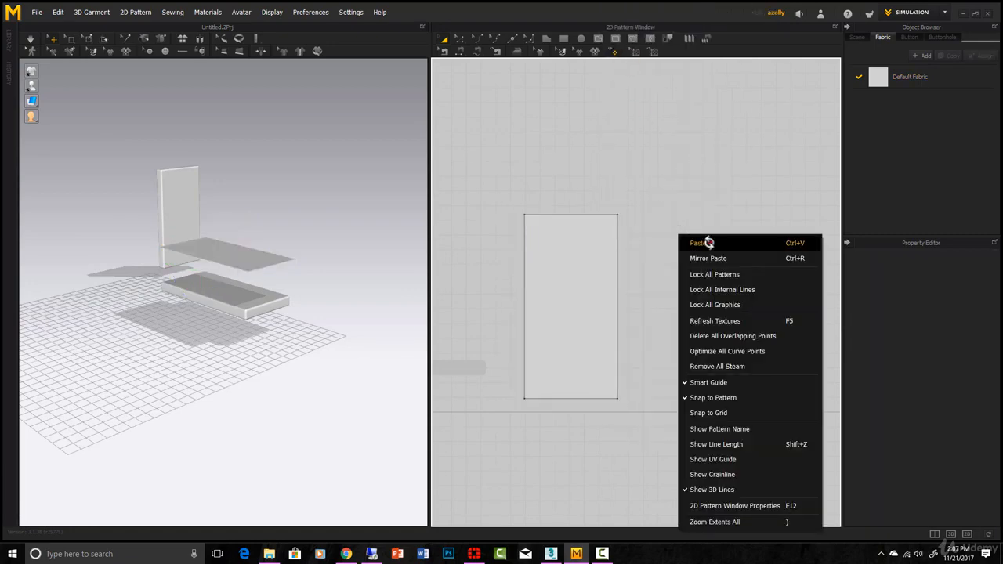
left_click(709, 242)
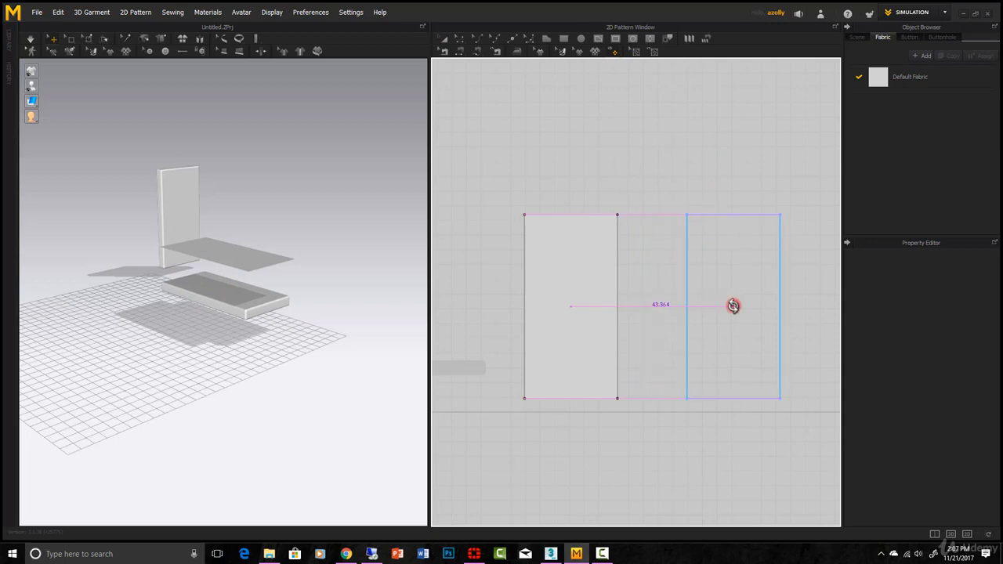
left_click(709, 242)
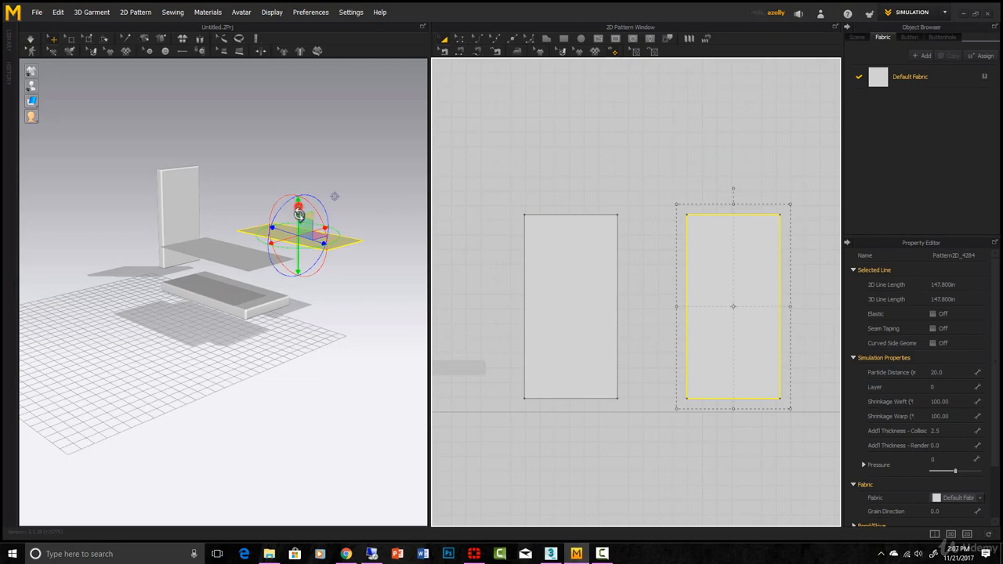
Step: Lower the duplicate pattern in the 3D view and position it flat beneath the lying cushion
left_click_drag(298, 210, 299, 315)
left_click_drag(271, 331, 220, 312)
right_click_drag(239, 321, 257, 274)
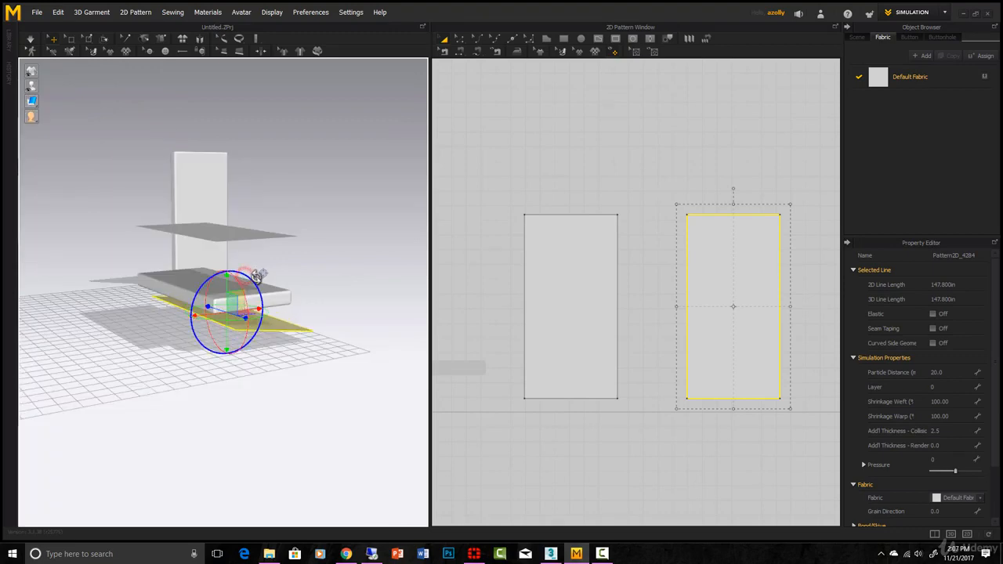
Step: Try tilting the lower pattern about its long axis, and undo the rotation
left_click_drag(257, 274, 340, 321)
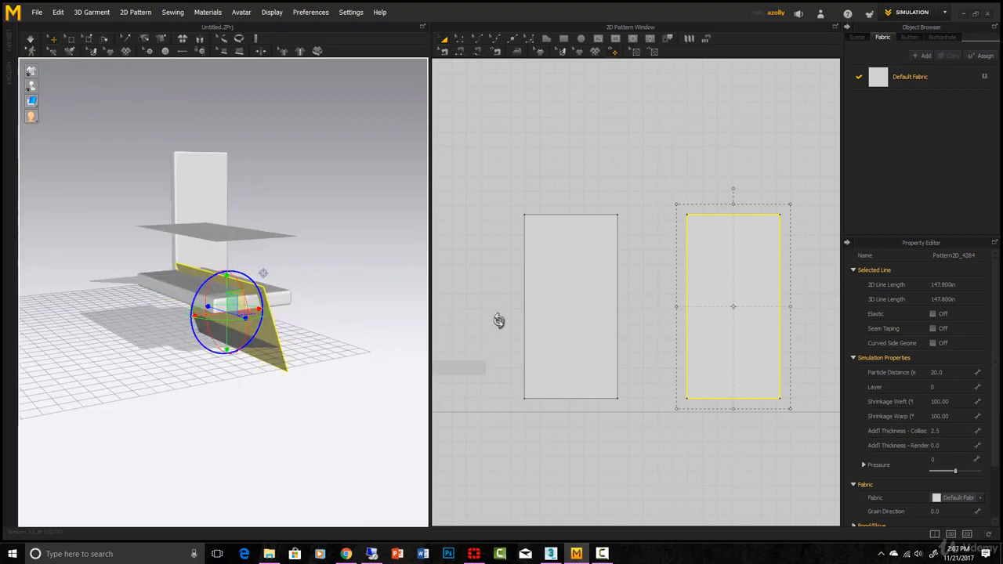
left_click_drag(499, 321, 473, 198)
key("ctrl+z")
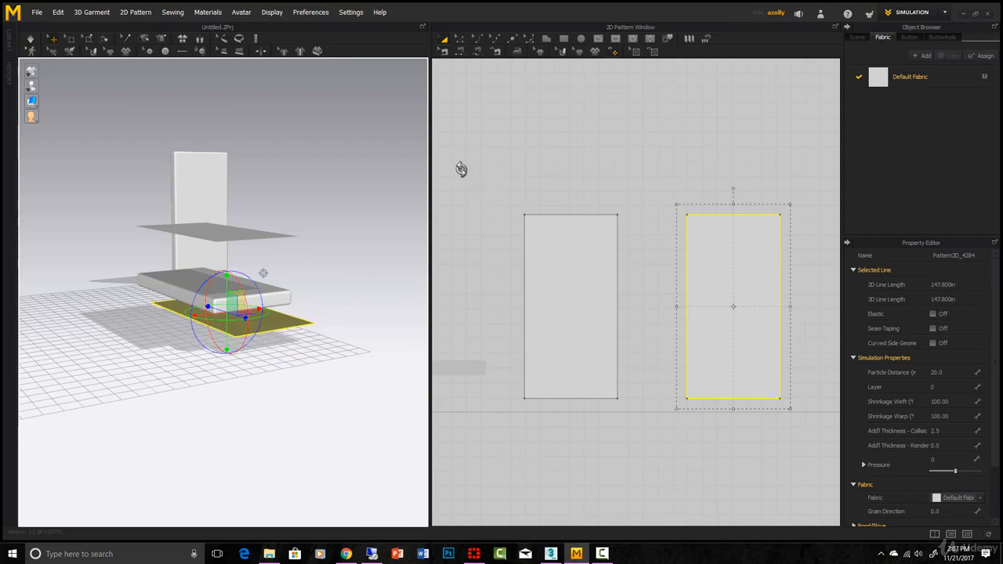
Step: Simulate both rectangular patterns briefly, stop the simulation, and reset the 3D arrangement of the two patterns
left_click(30, 38)
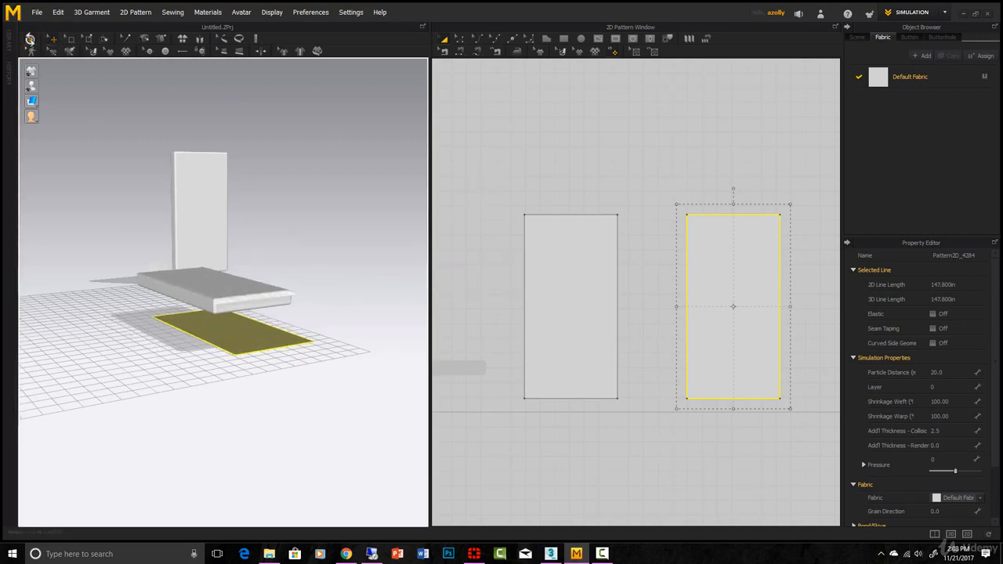
left_click(30, 38)
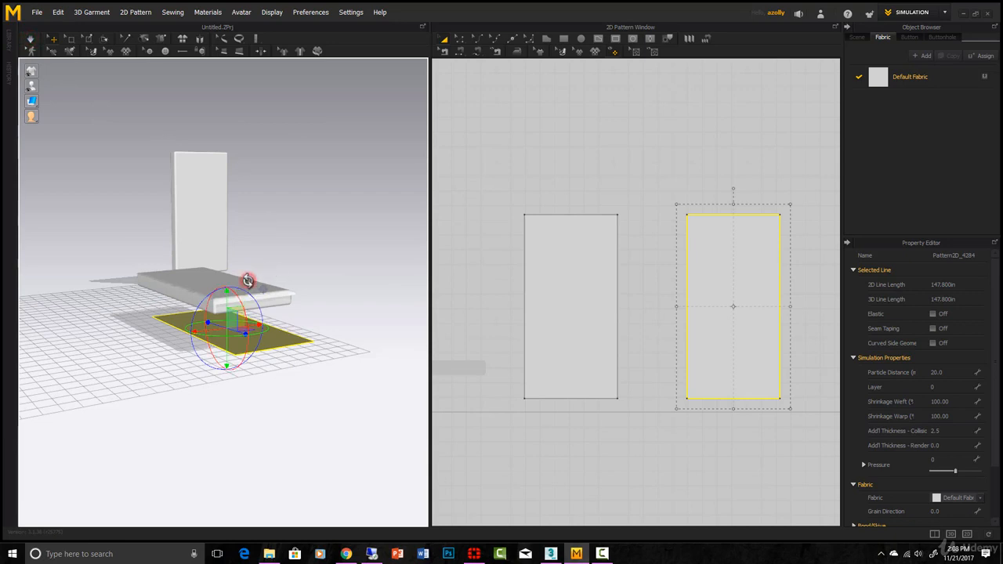
left_click(248, 280, "shift")
right_click(235, 284)
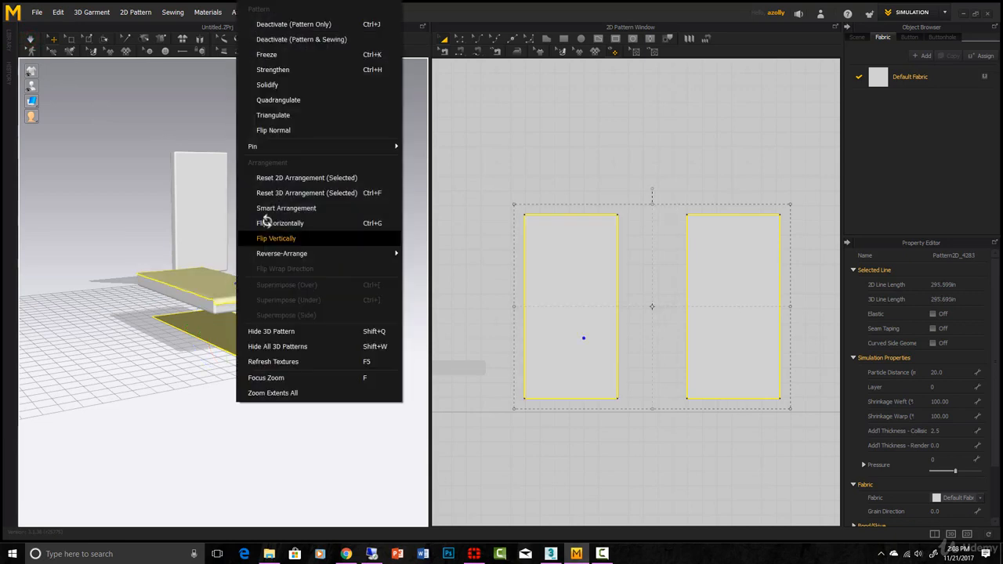
left_click(314, 193)
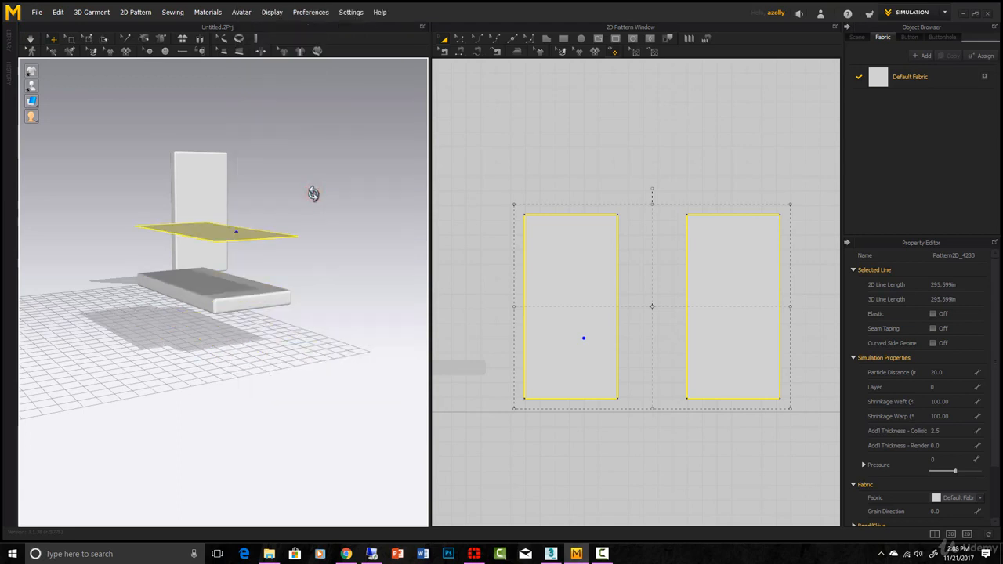
Step: Select the duplicate pattern and place it flat beneath the lying cushion again
left_click(325, 197)
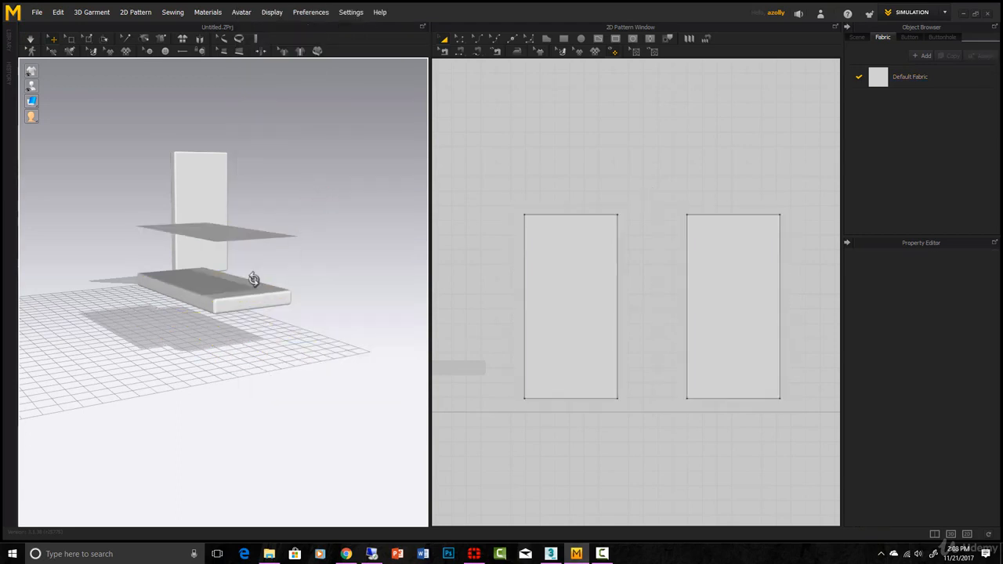
left_click(220, 280)
right_click_drag(298, 322, 397, 282)
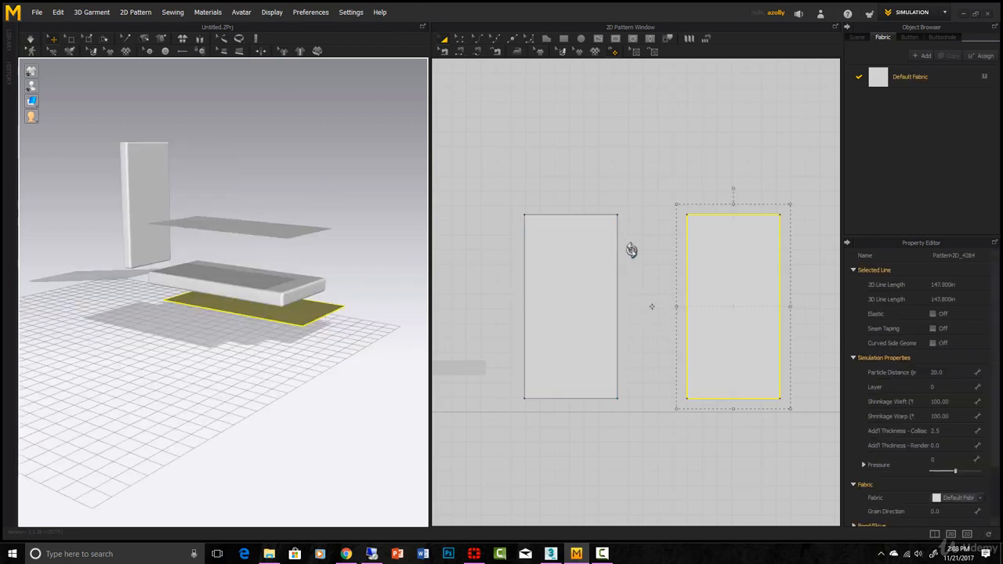
Step: Draw four narrow rectangular strips around the duplicate pattern, one along each edge, as side panels in the 2D pattern view
left_click(562, 39)
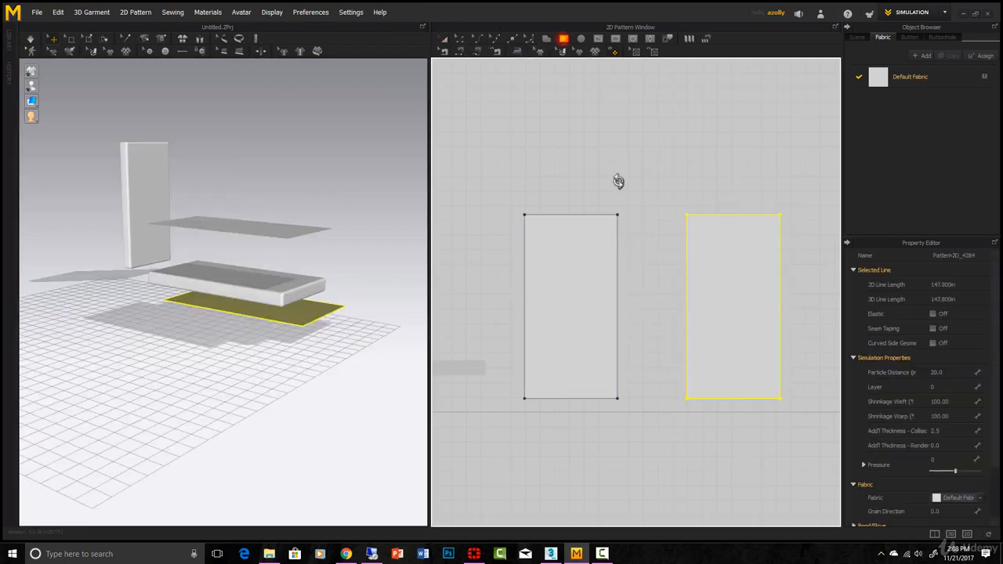
left_click_drag(658, 213, 674, 399)
middle_click_drag(698, 201, 597, 214)
left_click_drag(592, 212, 691, 222)
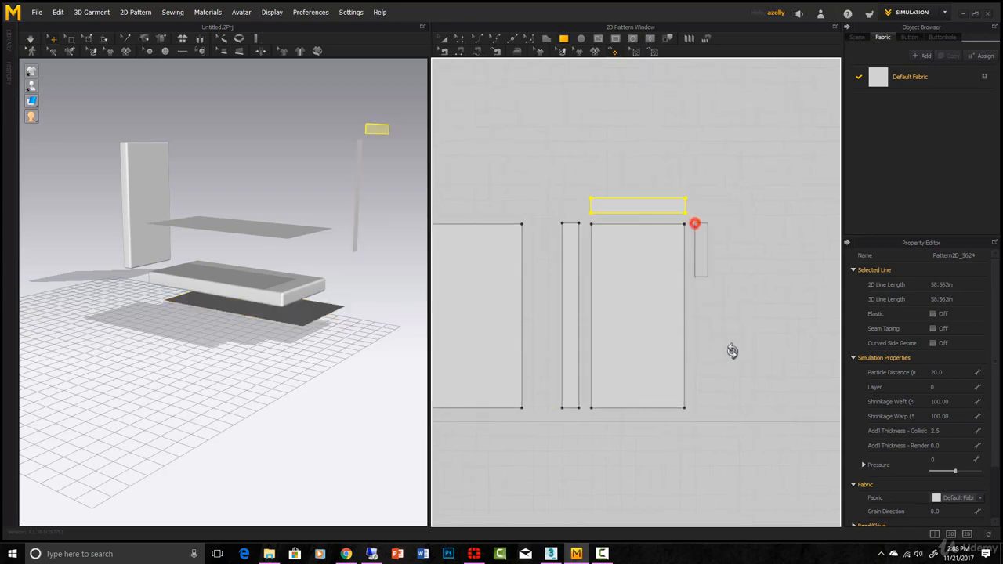
left_click_drag(732, 351, 712, 408)
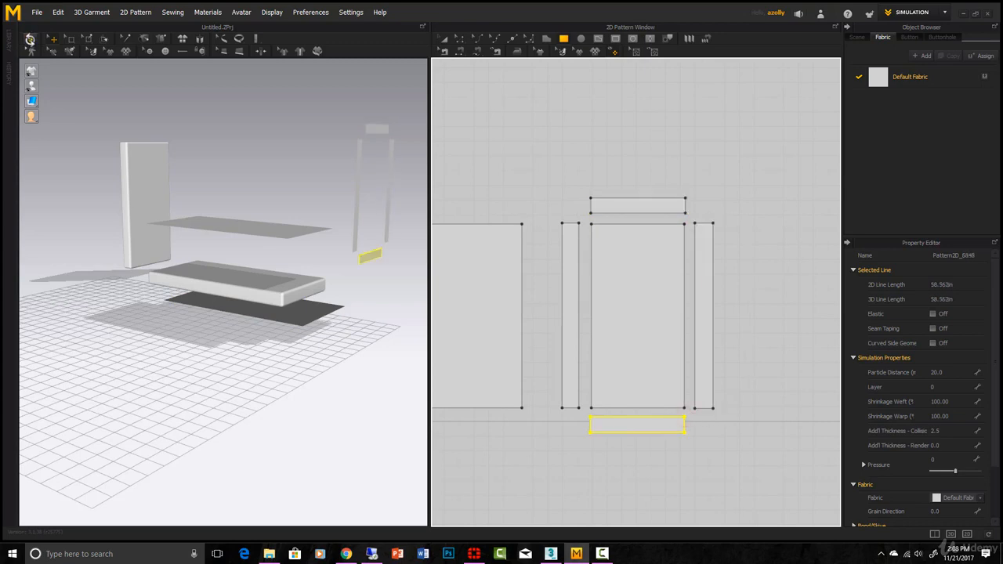
Step: Move the strip drawn below the duplicate pattern to one short end of the lying cushion in the 3D view
left_click(369, 259)
scroll(369, 259, "down", 1)
left_click_drag(302, 301, 274, 308)
right_click_drag(337, 362, 343, 284)
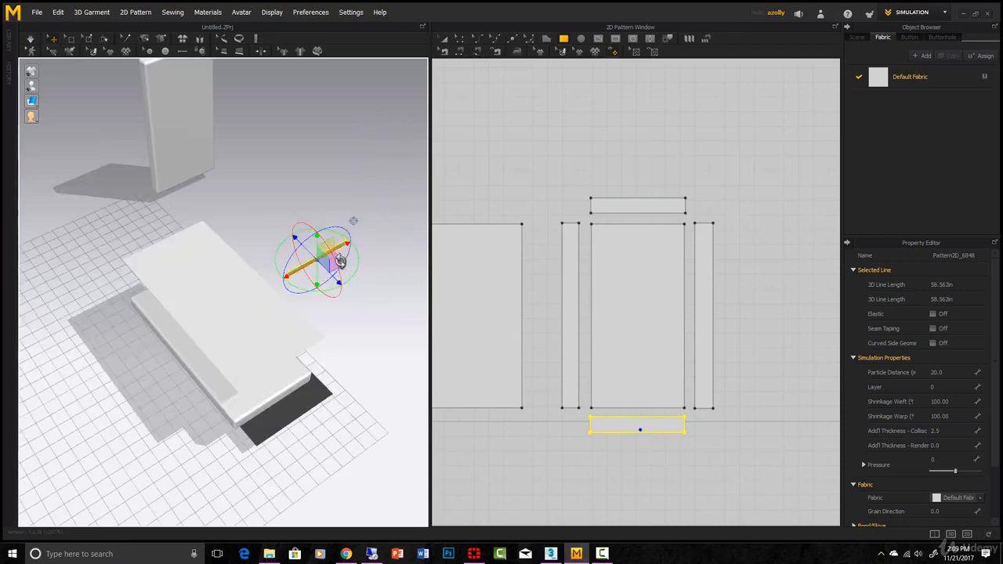
left_click_drag(336, 262, 348, 377)
left_click_drag(362, 334, 319, 437)
Step: Move the strip drawn above the duplicate pattern to the opposite short end of the lying cushion, level with its side
right_click_drag(319, 437, 306, 181)
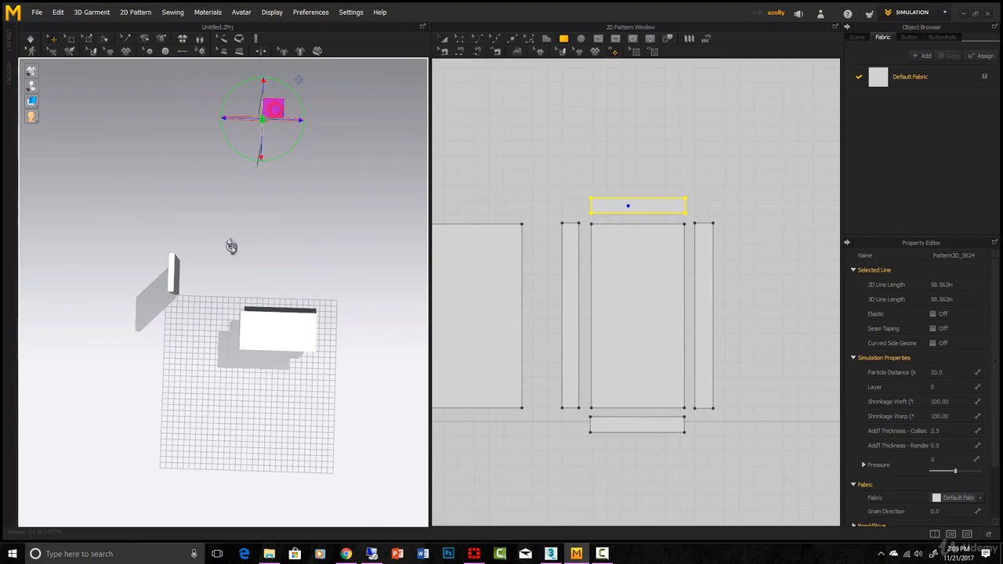
left_click_drag(299, 79, 265, 283)
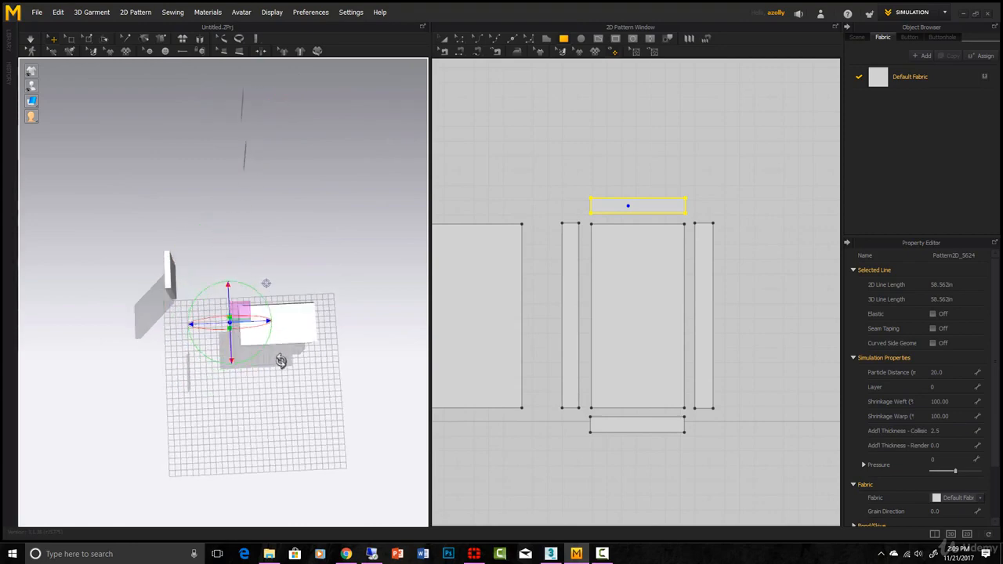
right_click_drag(280, 360, 330, 293)
right_click_drag(283, 248, 236, 217)
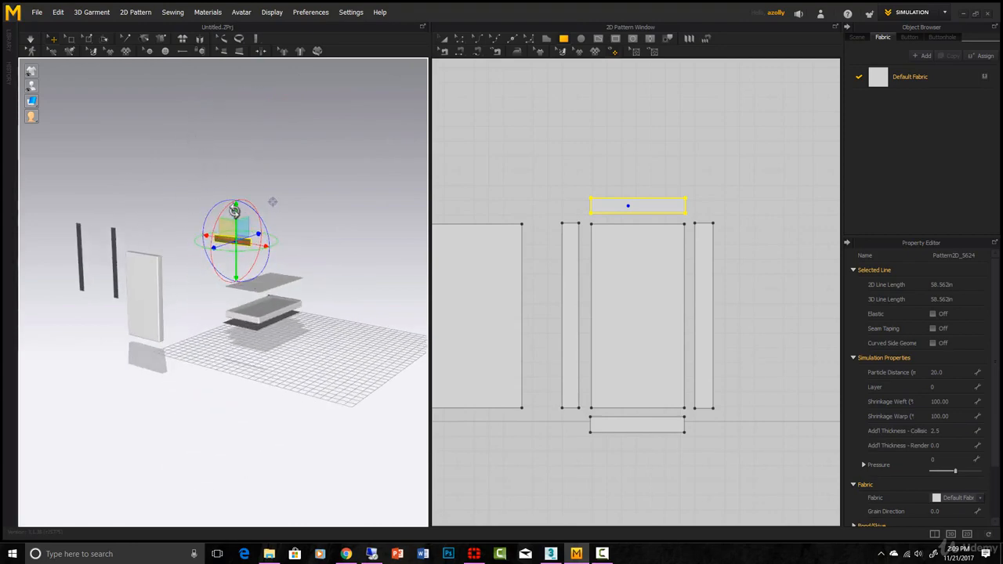
left_click_drag(235, 212, 237, 288)
right_click_drag(264, 298, 213, 244)
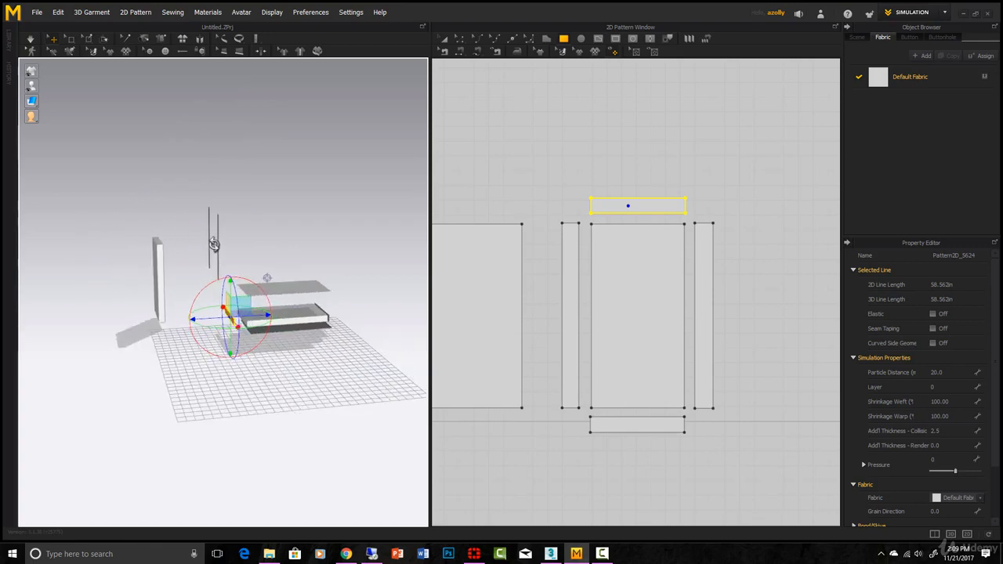
Step: Rotate the long vertical strips to horizontal and place them along the two long sides of the lying cushion
left_click(217, 246)
mouse_move(295, 272)
right_mouse_down()
mouse_move(287, 280)
mouse_move(318, 271)
mouse_move(307, 272)
right_mouse_up()
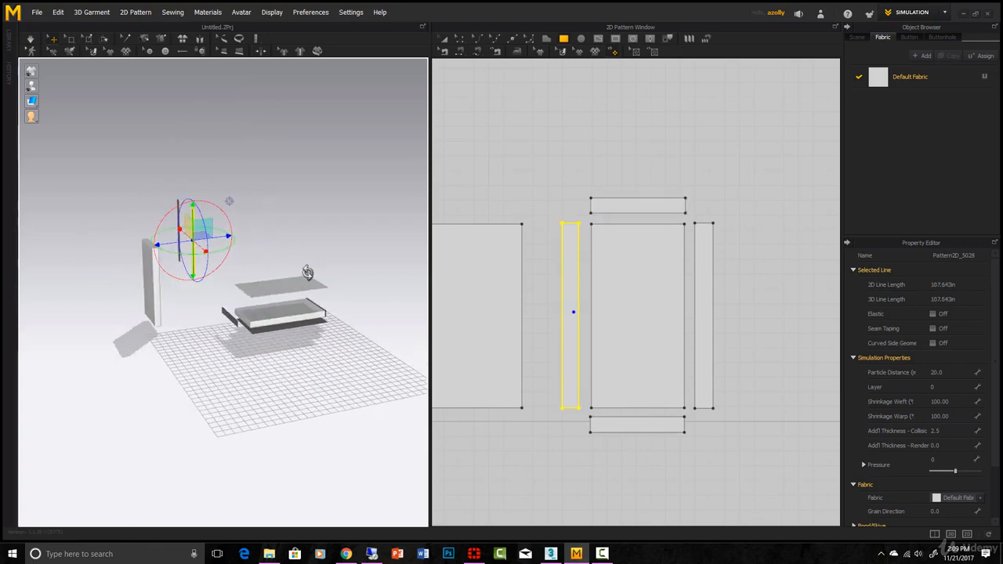
left_click_drag(204, 216, 213, 404)
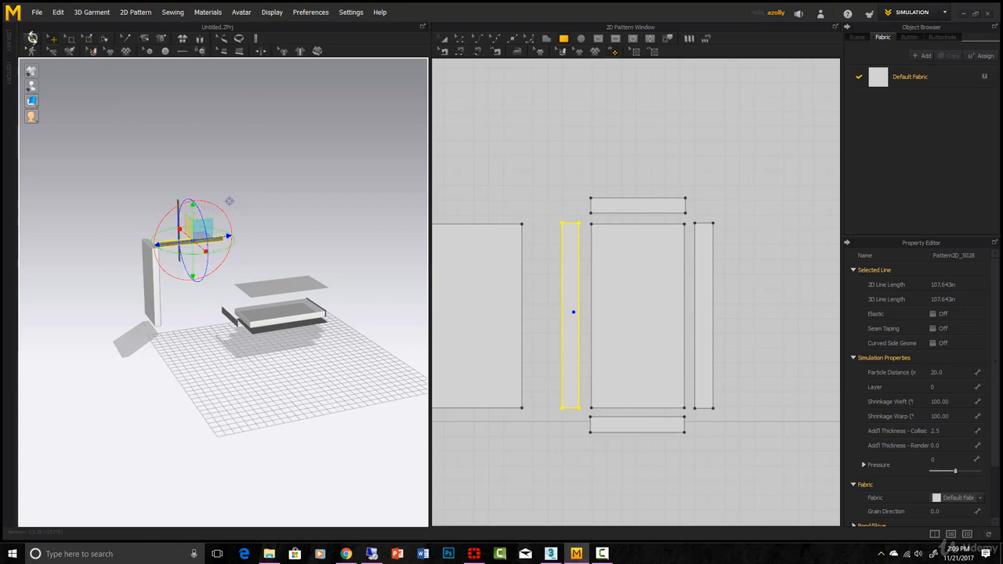
left_click(33, 38)
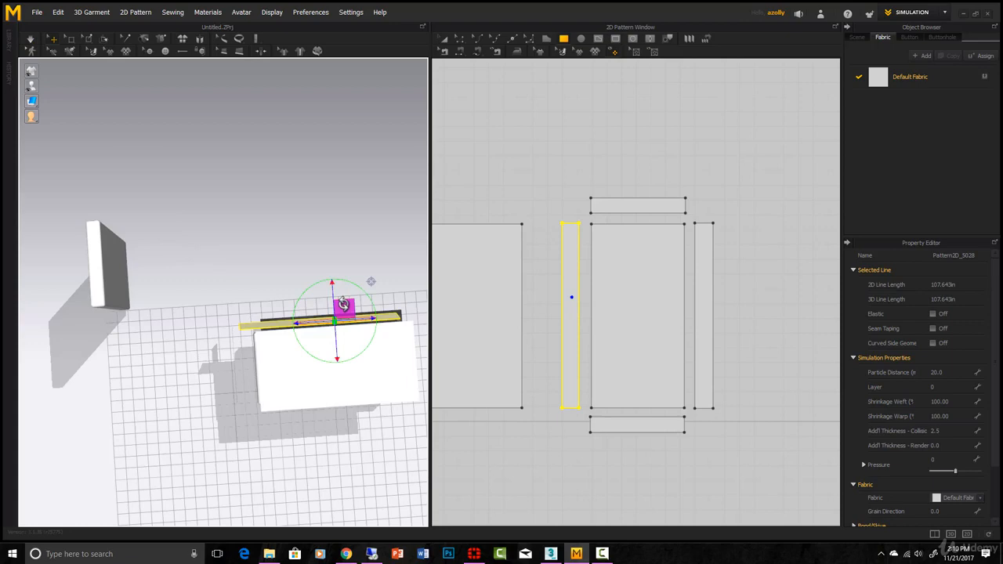
left_click_drag(341, 306, 350, 290)
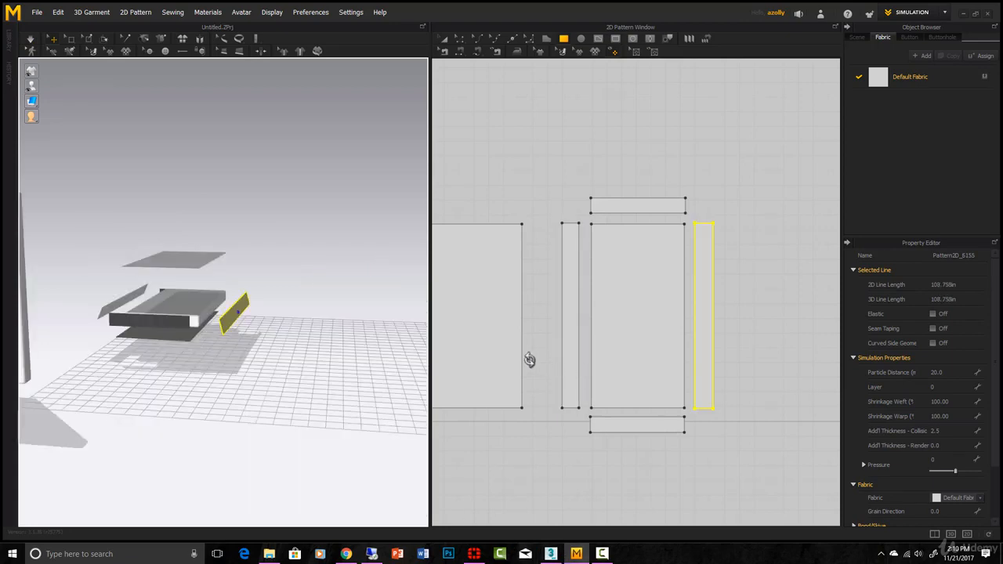
Step: Simulate the unsewn panels so they fall to the ground, and undo the simulation
left_click(30, 37)
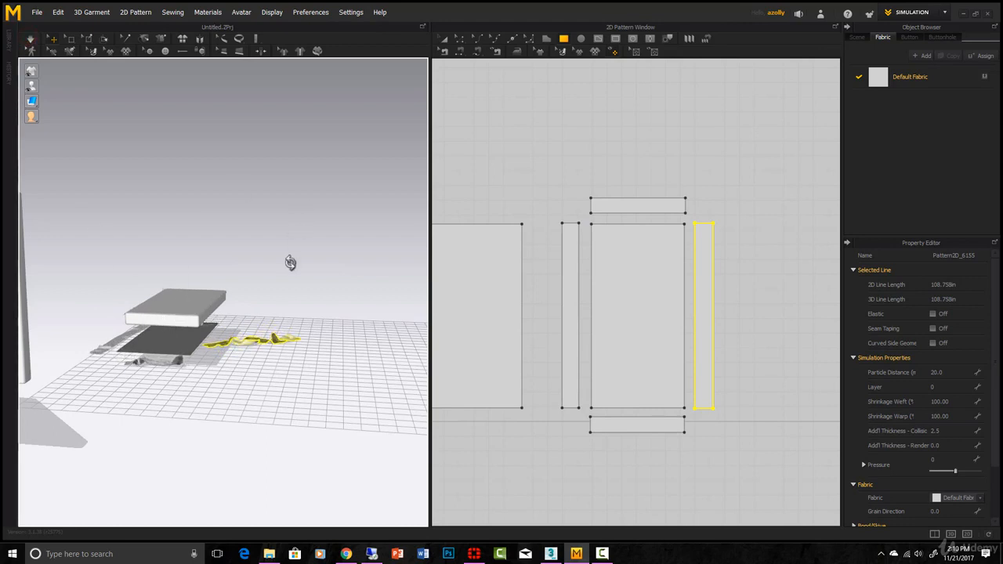
key("ctrl+z")
mouse_move(318, 380)
right_mouse_down()
mouse_move(303, 385)
mouse_move(323, 371)
right_mouse_up()
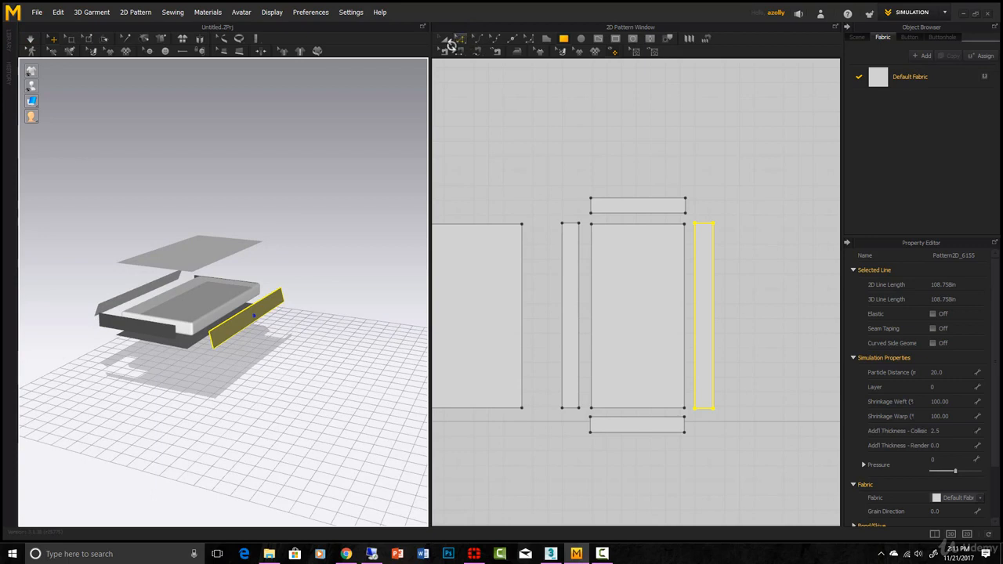
Step: Sew the top pattern's right edge to the facing long edge of the strip on the left of the bottom pattern with Segment Sewing
left_click(460, 51)
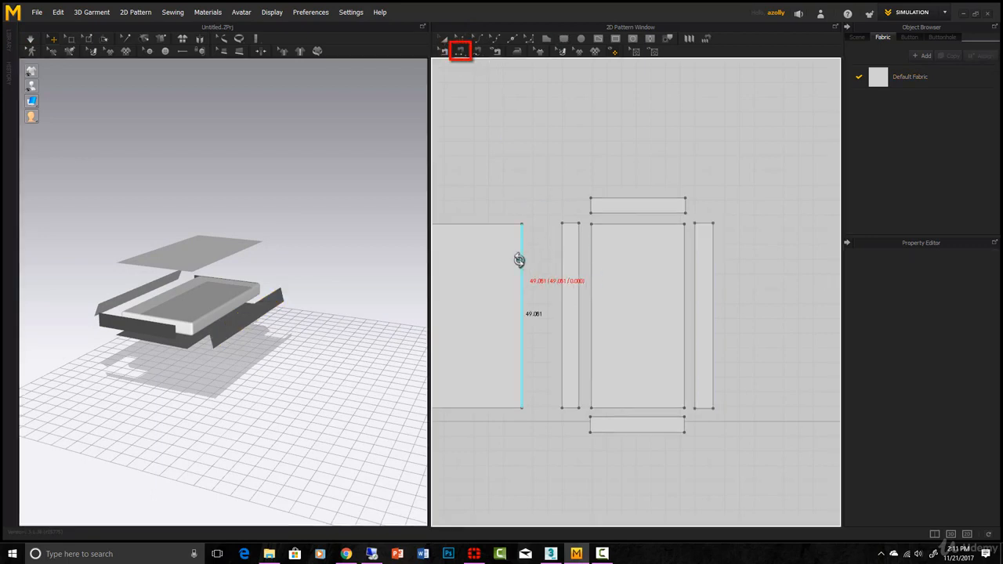
left_click(520, 260)
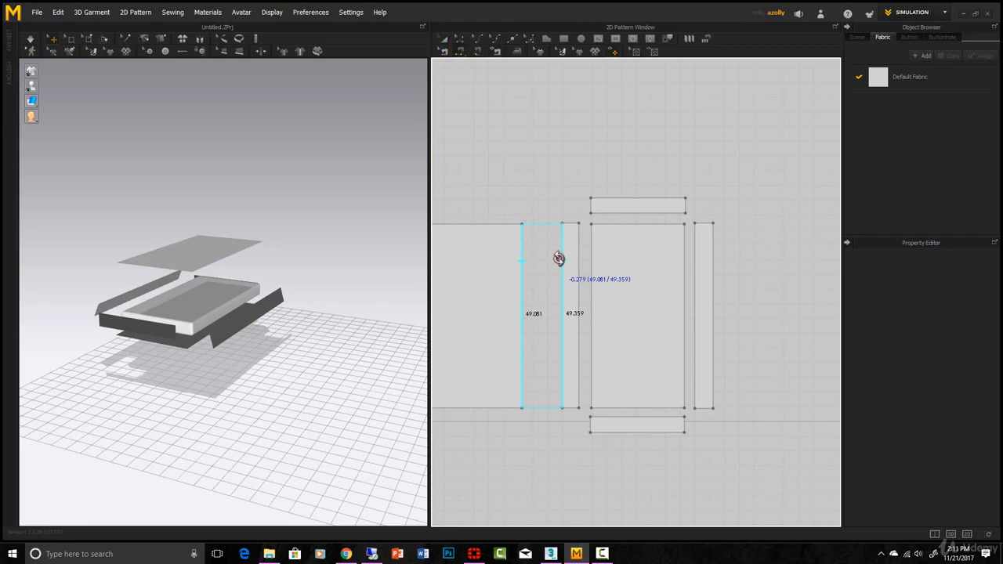
left_click(555, 259)
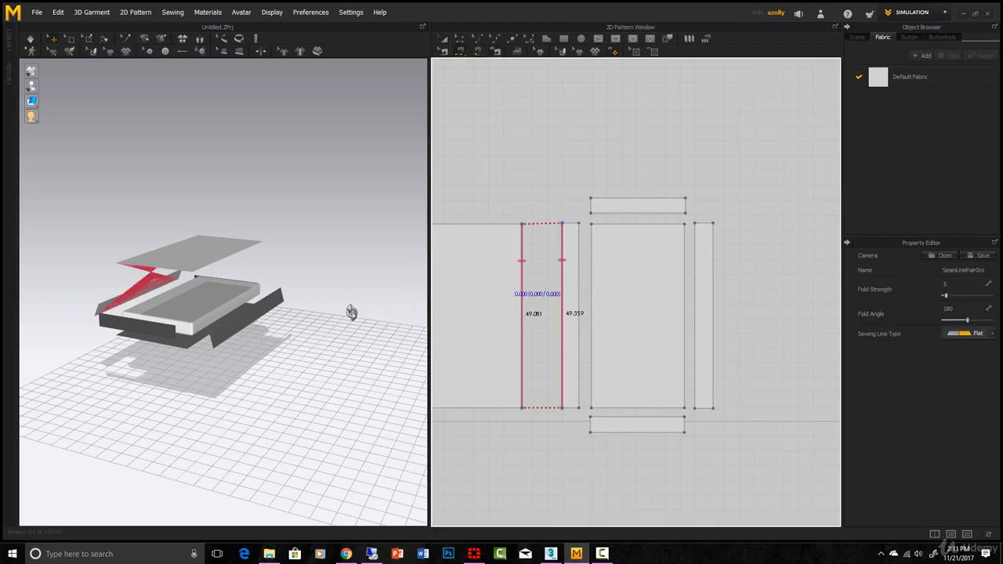
mouse_move(164, 291)
right_mouse_down()
mouse_move(217, 286)
mouse_move(150, 288)
right_mouse_up()
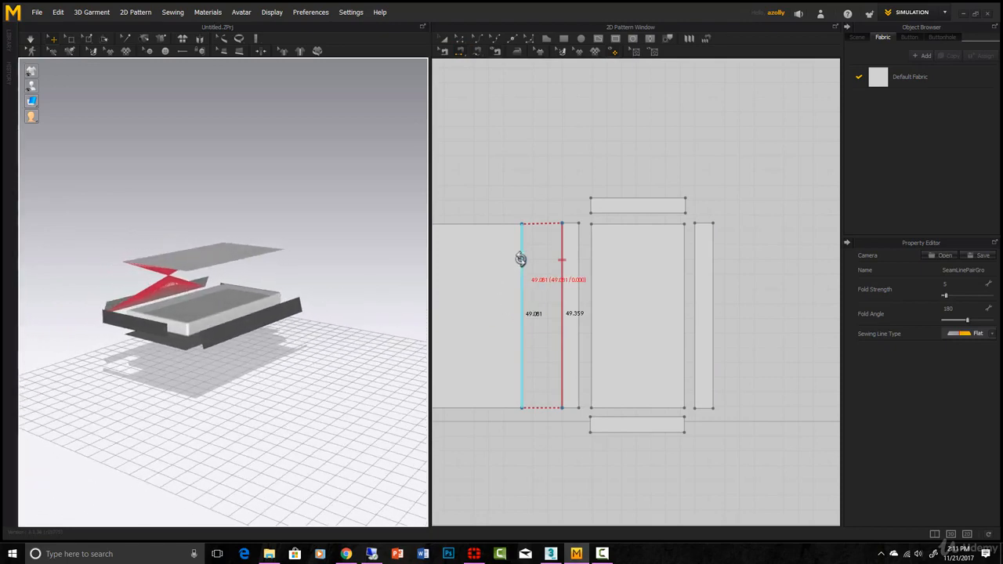
Step: Reverse the twisted seam between the top pattern and the adjacent long strip
left_click(444, 49)
left_click(509, 259)
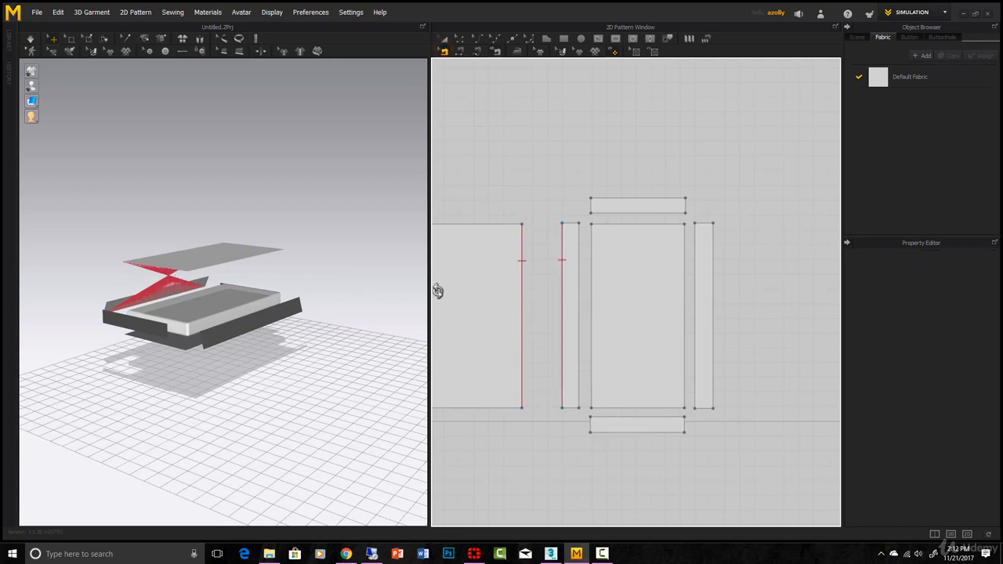
left_click(520, 260)
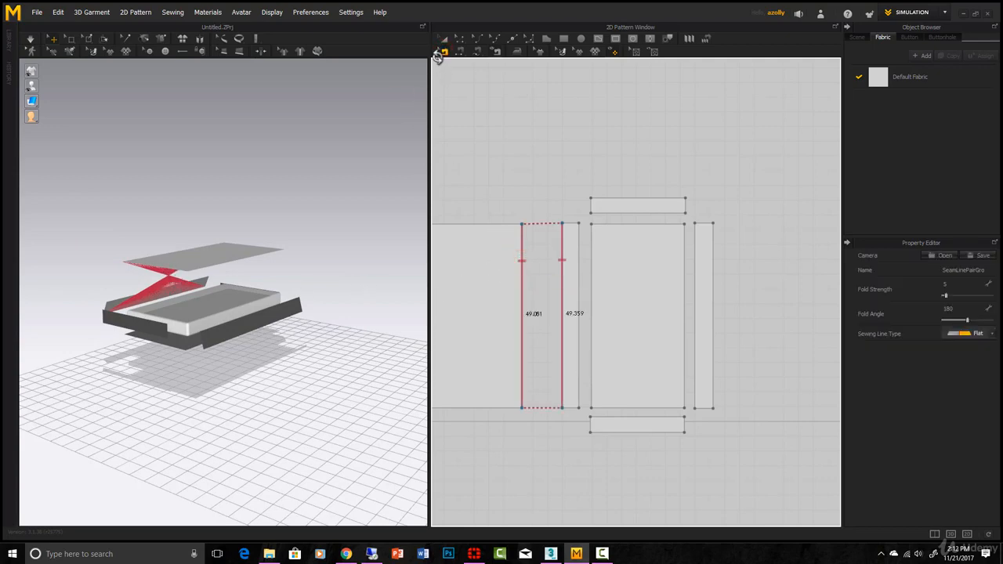
right_click(561, 259)
left_click(580, 285)
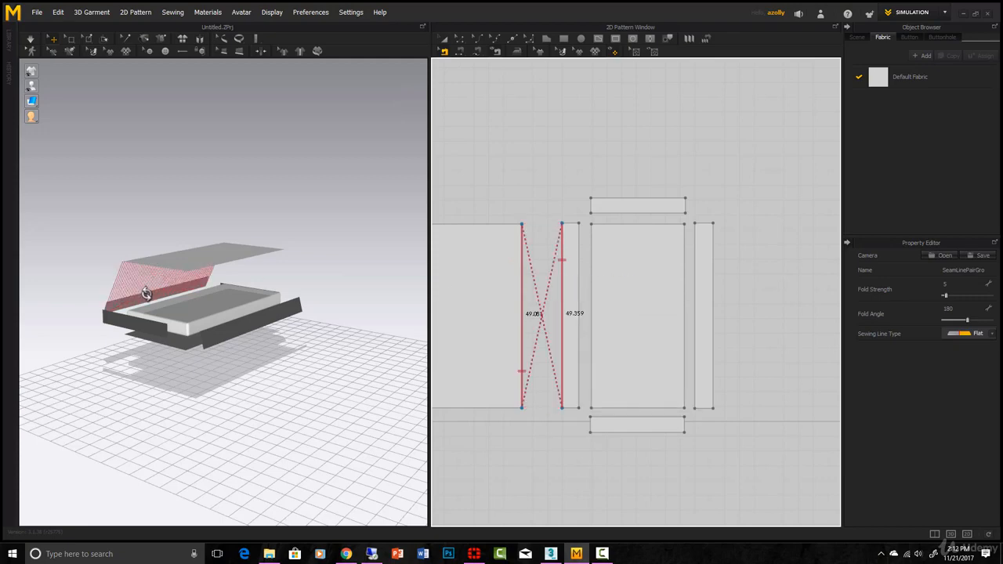
Step: Simulate the cloth to test the seam joining the top pattern to the long strip, then stop the simulation and undo its result
right_click_drag(146, 293, 225, 313)
right_click_drag(88, 324, 288, 255)
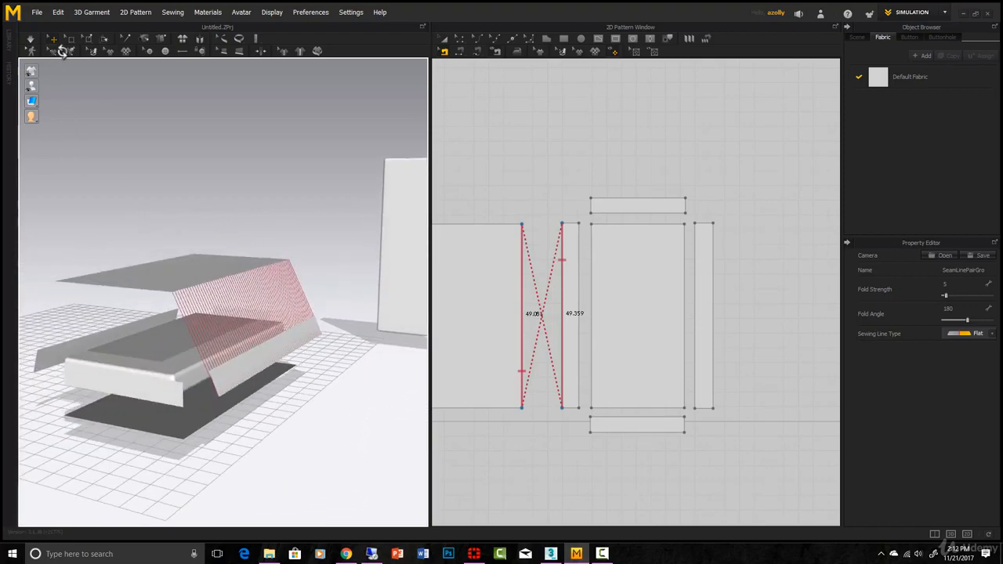
left_click(262, 358)
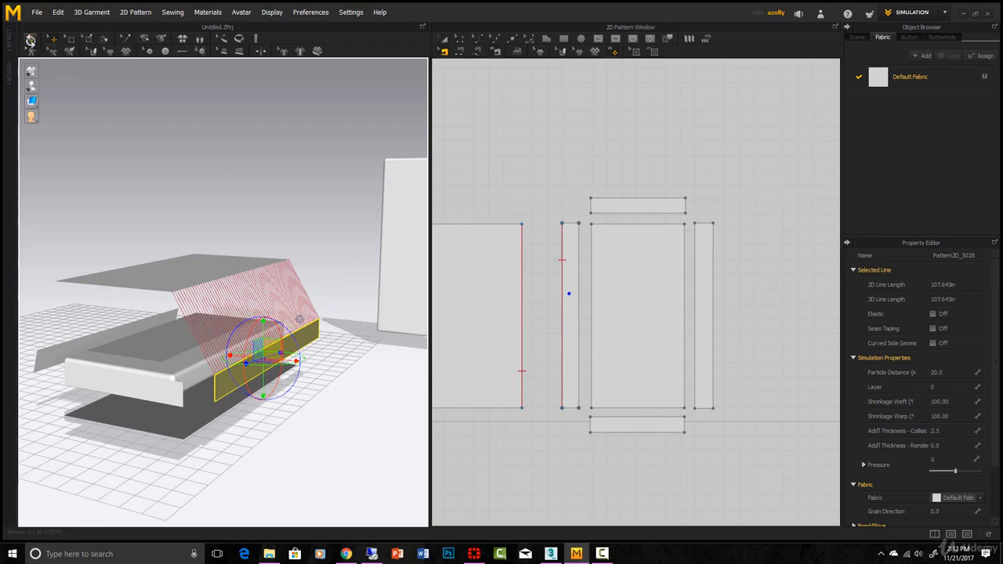
left_click(31, 40)
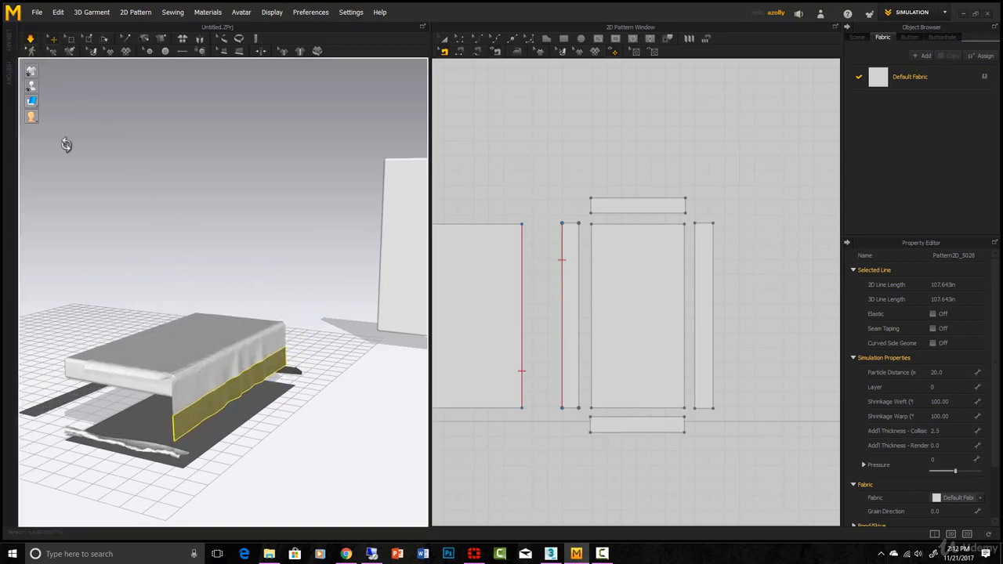
key("space")
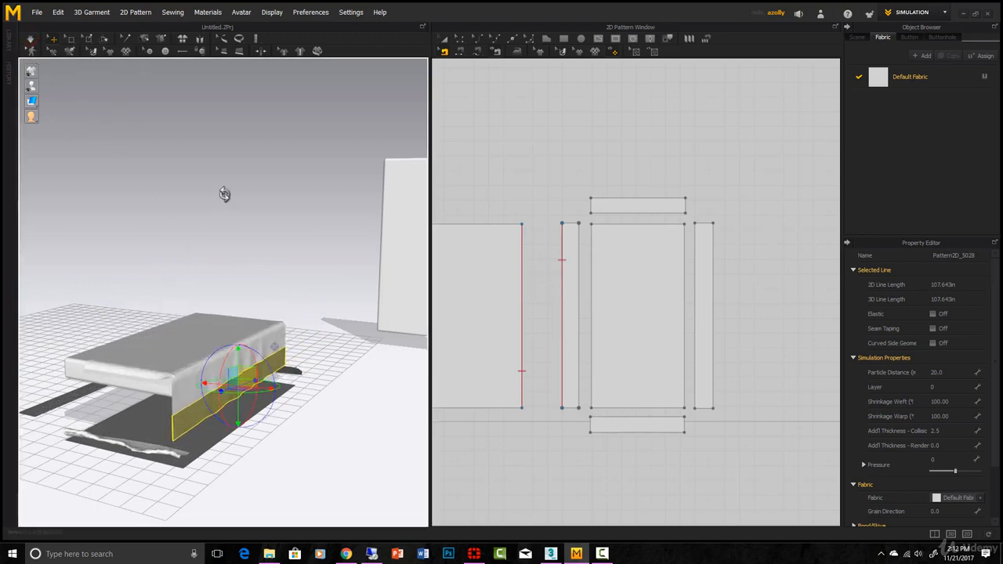
Step: Identify the opposite long strip and sew its inner edge to the bottom pattern's right edge with Segment Sewing
right_click_drag(254, 269, 221, 370)
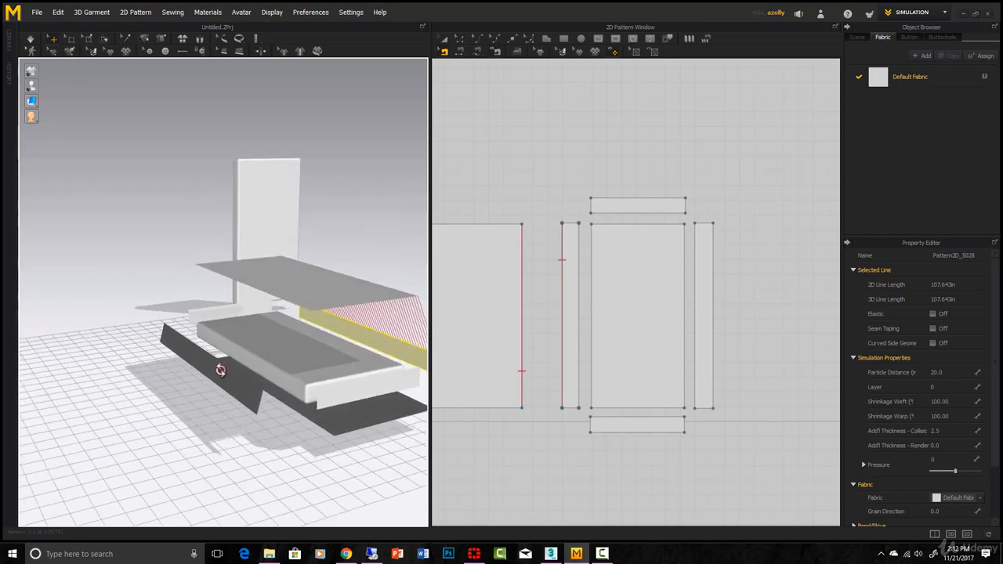
left_click(221, 370)
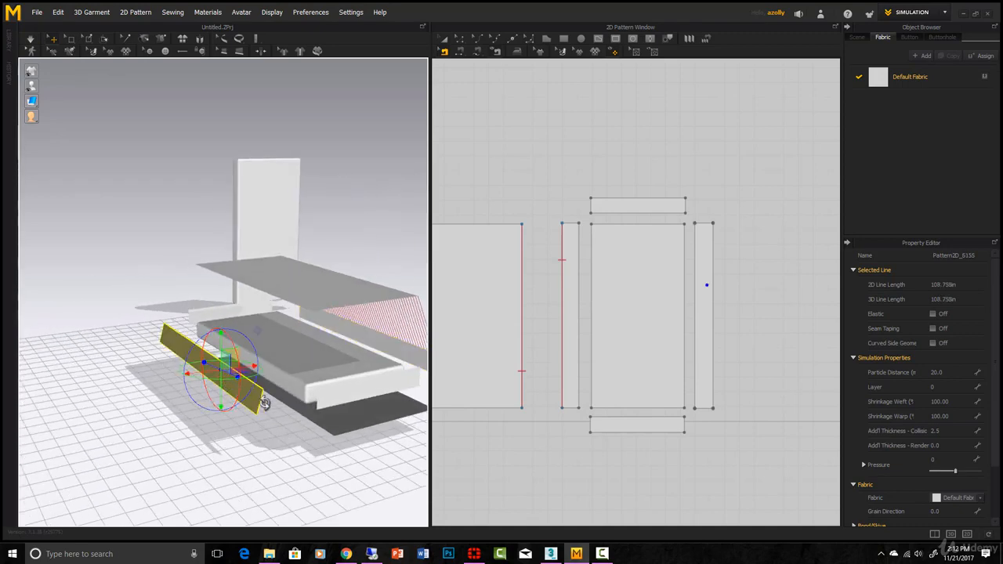
scroll(607, 393, "down", 5)
scroll(609, 392, "up", 2)
middle_click_drag(609, 392, 655, 363)
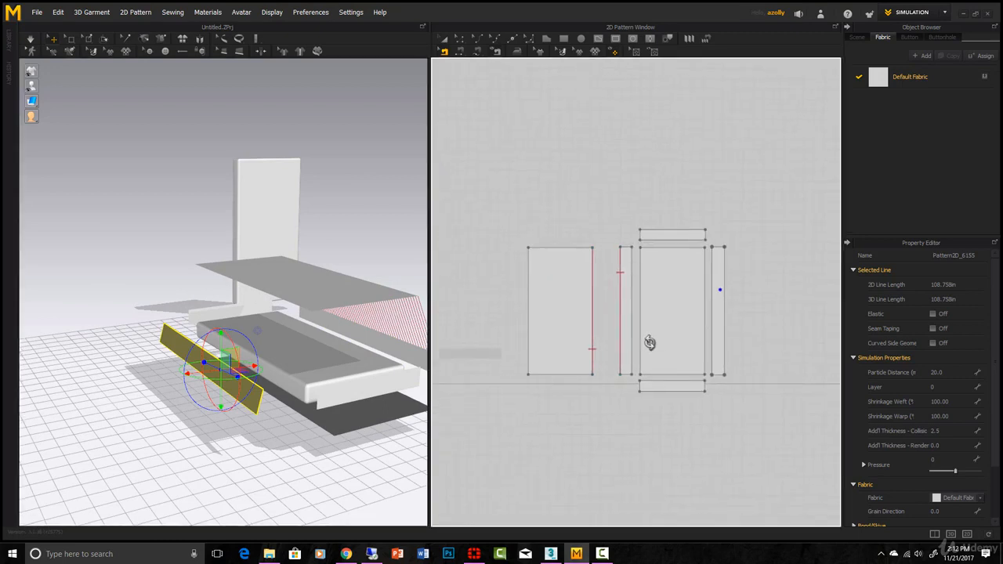
left_click(456, 51)
scroll(771, 300, "up", 2)
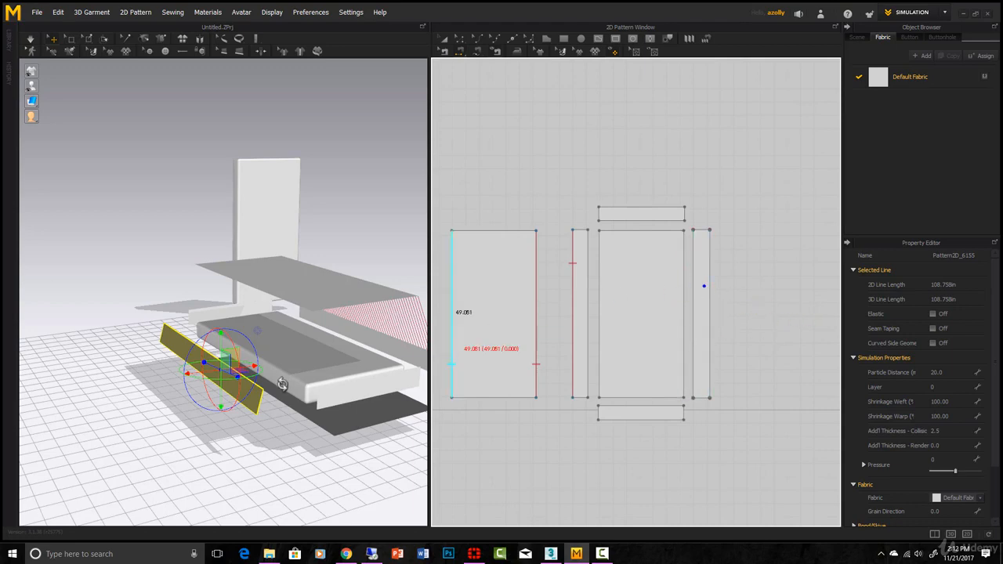
left_click_drag(692, 272, 680, 273)
left_click(682, 274)
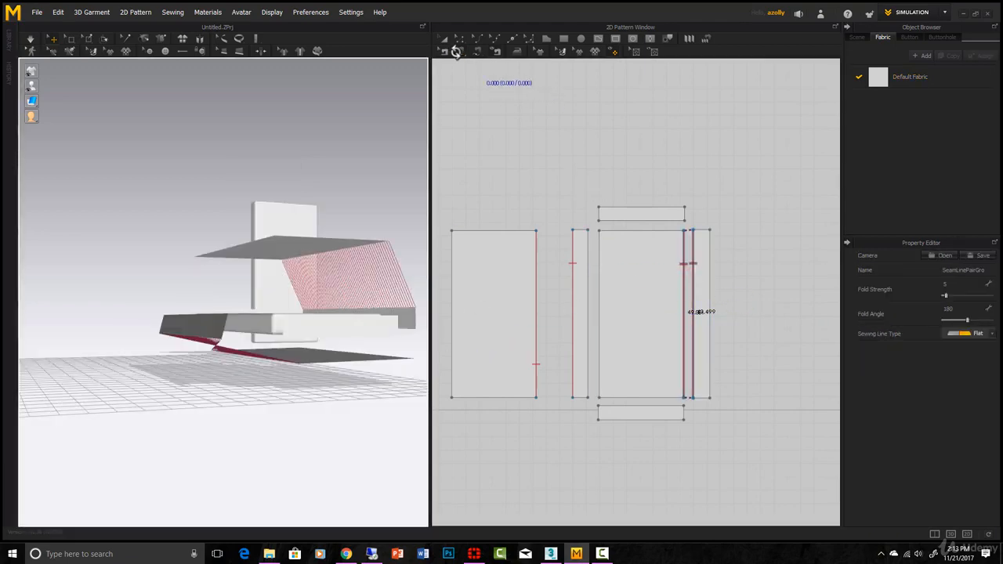
Step: Reverse the seam between the bottom pattern's right edge and its neighbouring long strip
left_click(445, 52)
right_click(694, 265)
left_click(729, 292)
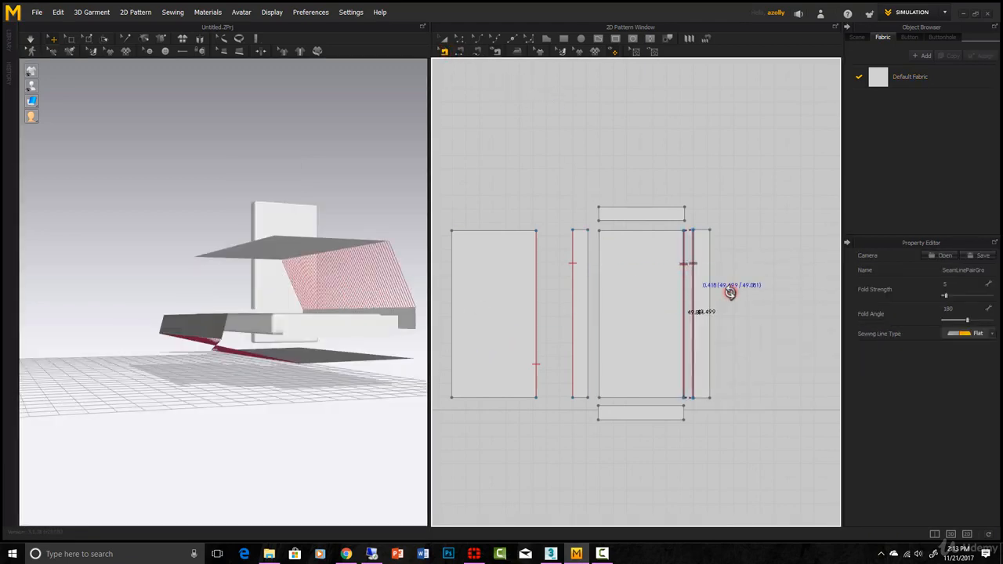
right_click_drag(423, 334, 407, 354)
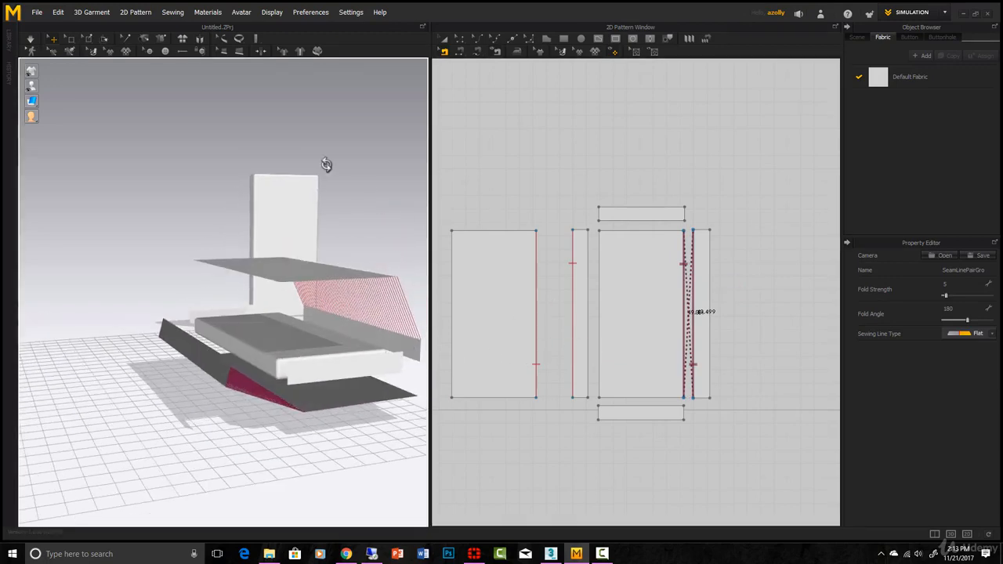
Step: Sew the outer edge of the strip on the right of the bottom pattern to the top pattern's left edge, without twisting the seam
left_click(459, 52)
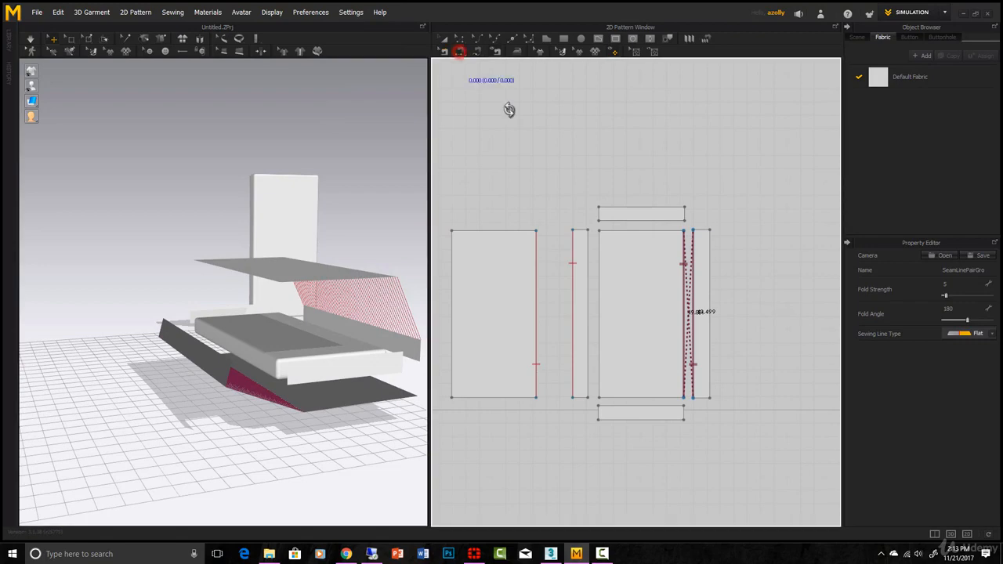
left_click(709, 278)
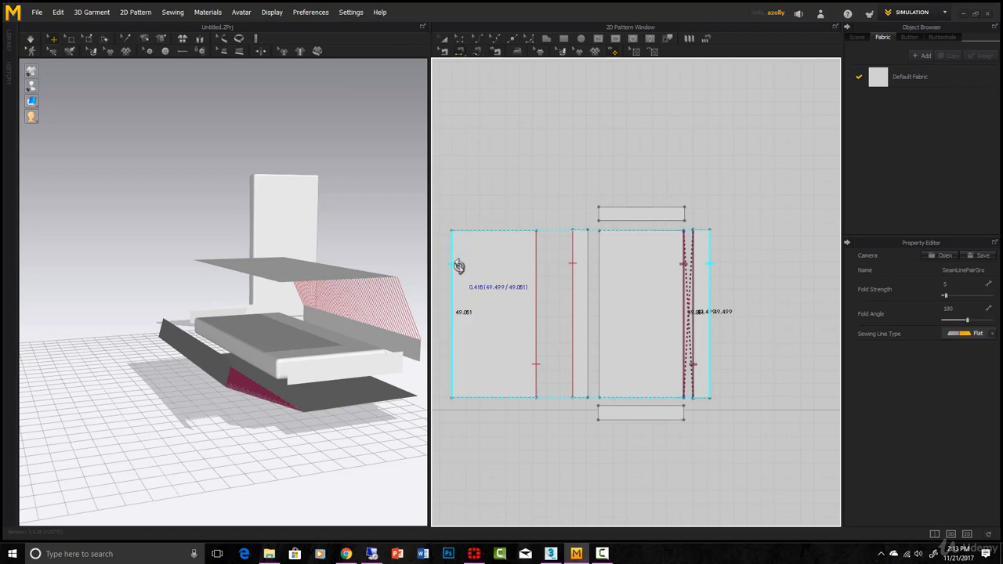
middle_click_drag(431, 268, 597, 273)
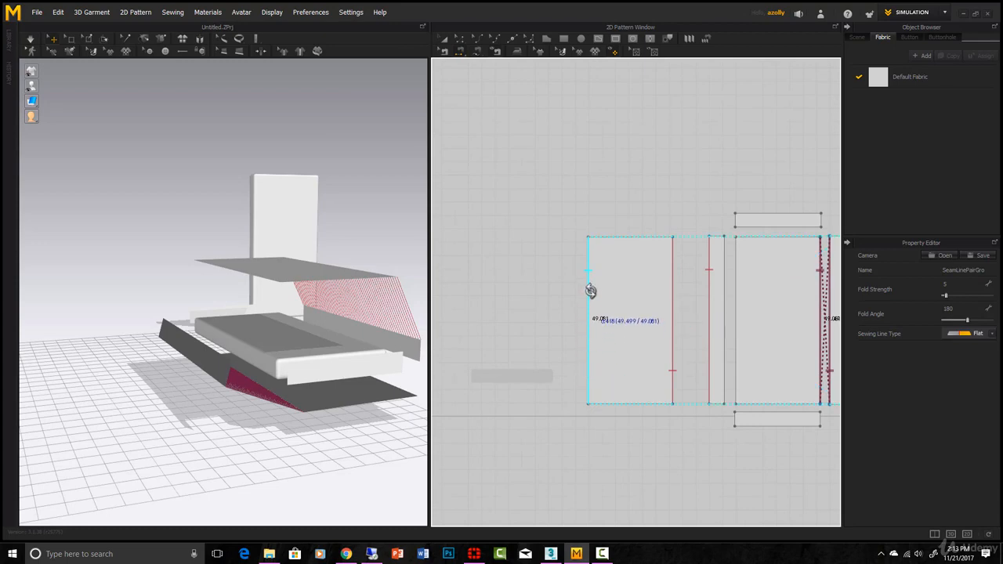
left_click(587, 338)
right_click_drag(329, 321, 194, 256)
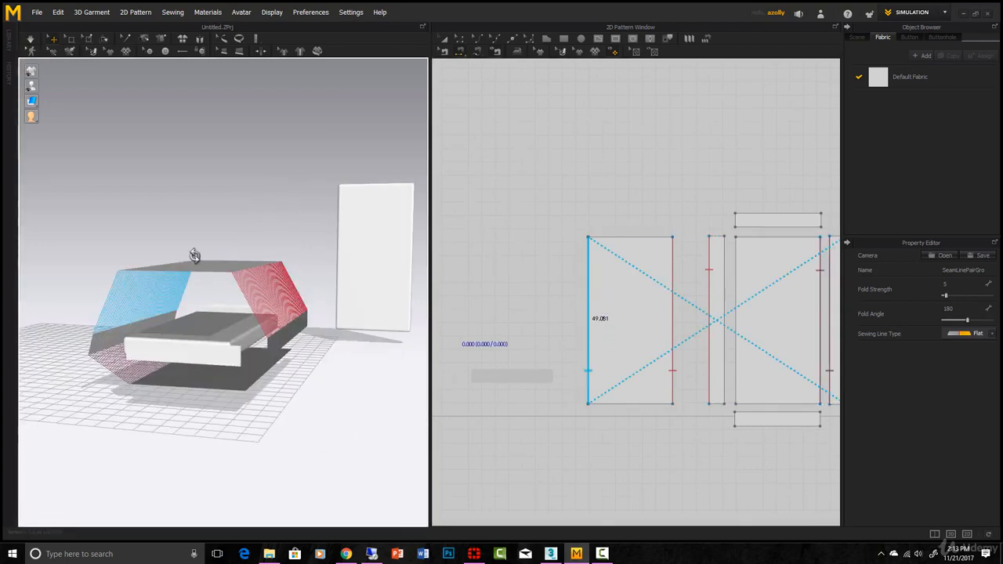
Step: Sew the free inner edge of the strip on the left of the bottom pattern to the bottom pattern's left edge, matching opposite ends
left_click(261, 367)
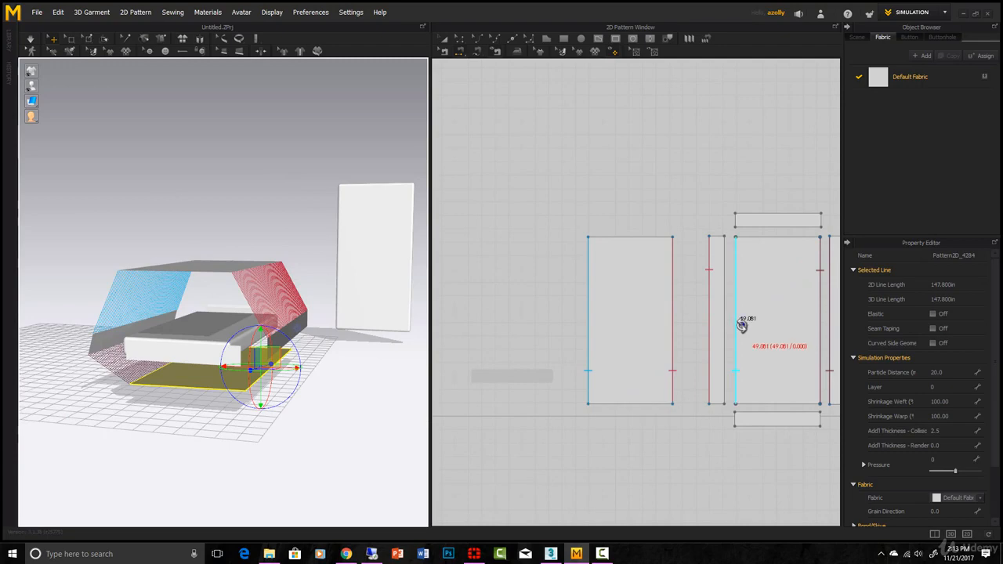
middle_click_drag(728, 320, 629, 319)
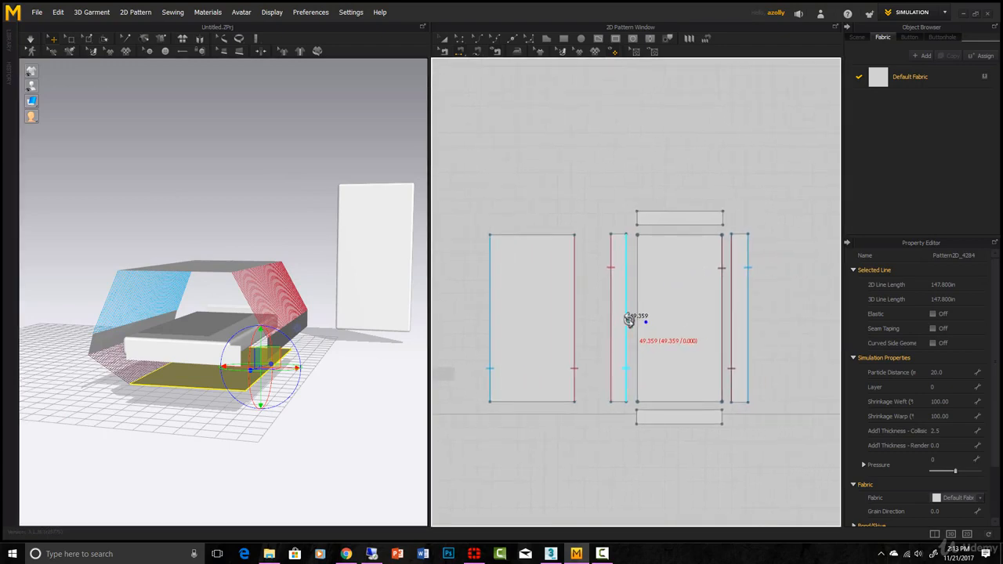
left_click(292, 335)
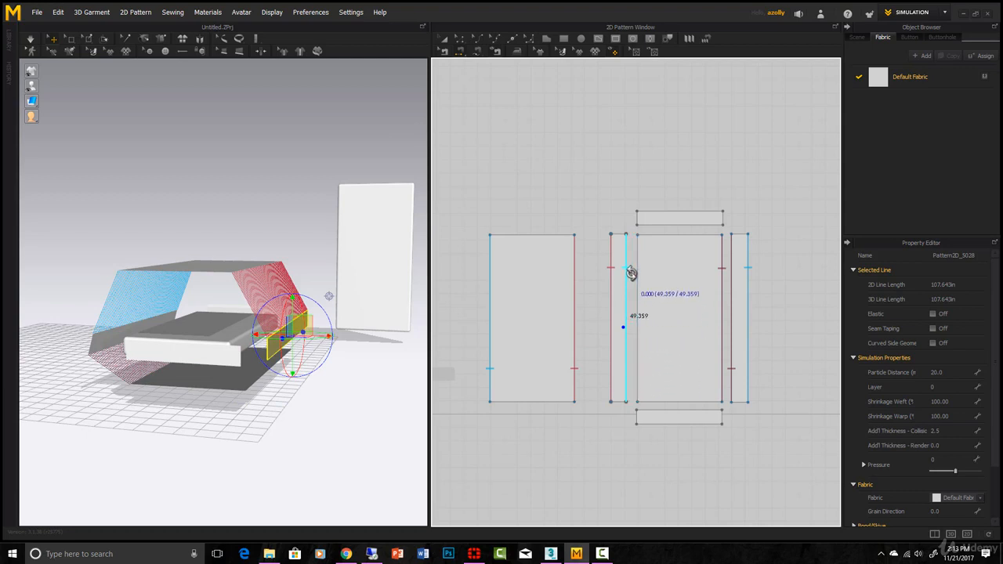
left_click(636, 367)
right_click_drag(376, 303, 287, 387)
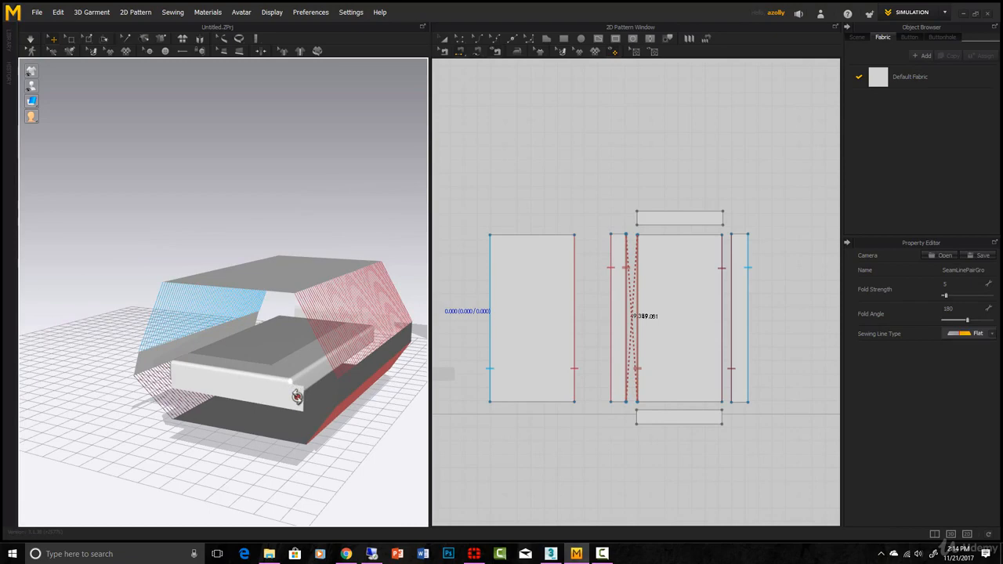
Step: Sew the right end of the strip below the bottom pattern to the upper end of the left long strip and reverse that corner seam
left_click(296, 396)
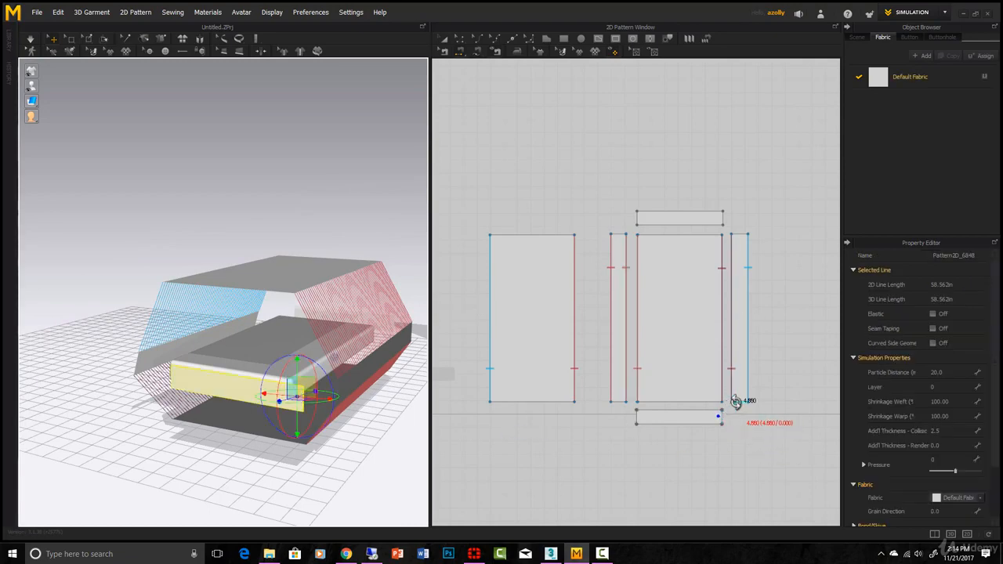
left_click(332, 385)
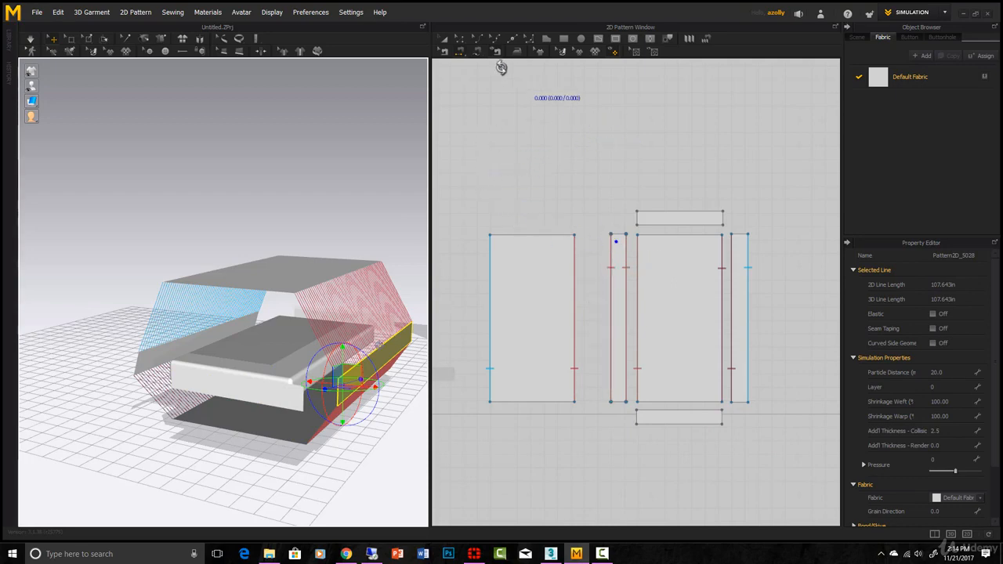
left_click(459, 48)
left_click(721, 418)
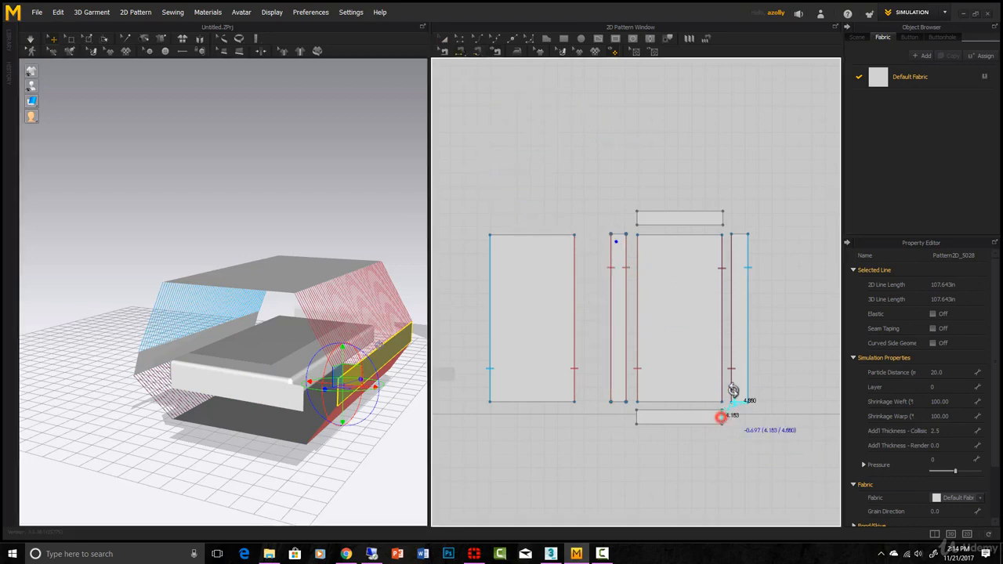
left_click(615, 235)
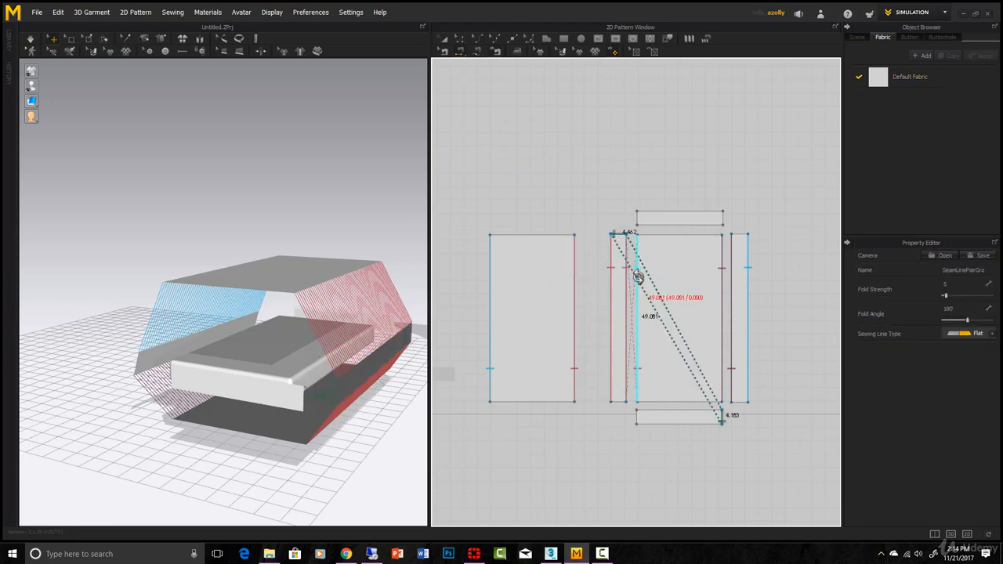
left_click(445, 51)
key("ctrl+b")
right_click_drag(364, 412, 268, 397)
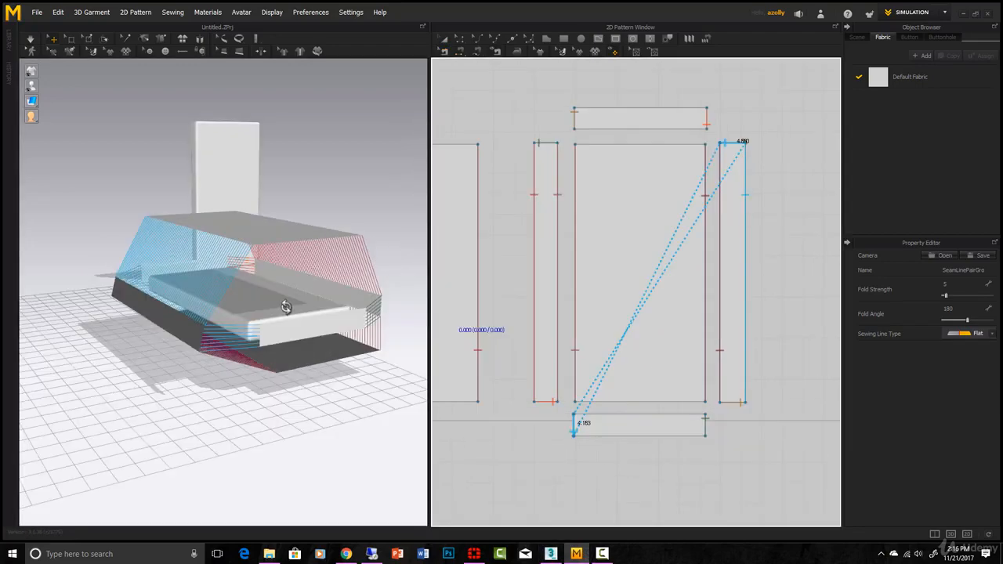
Step: Examine the seam lines connecting the top, bottom and side patterns around the lying cushion from several angles
right_click_drag(287, 307, 168, 283)
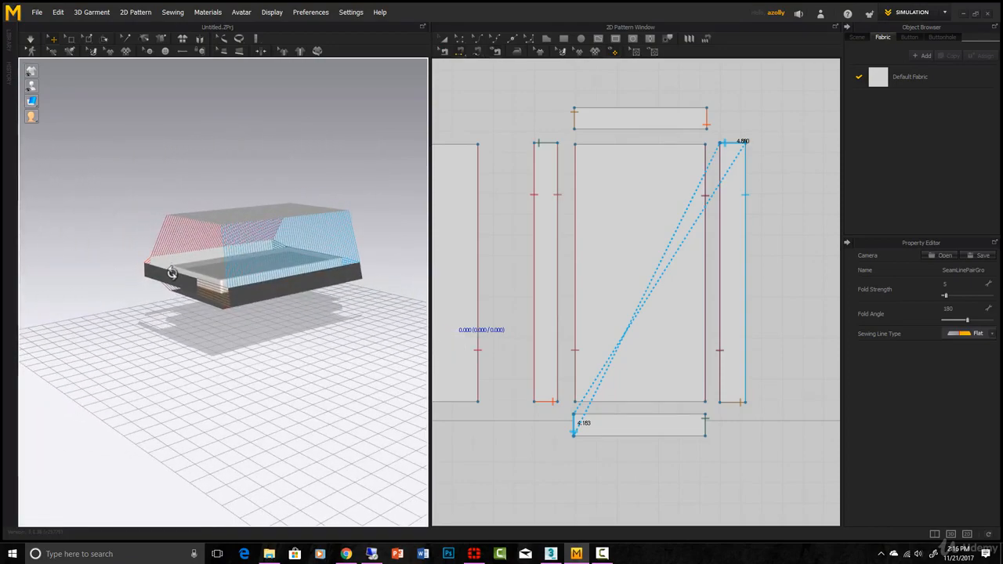
left_click(185, 215)
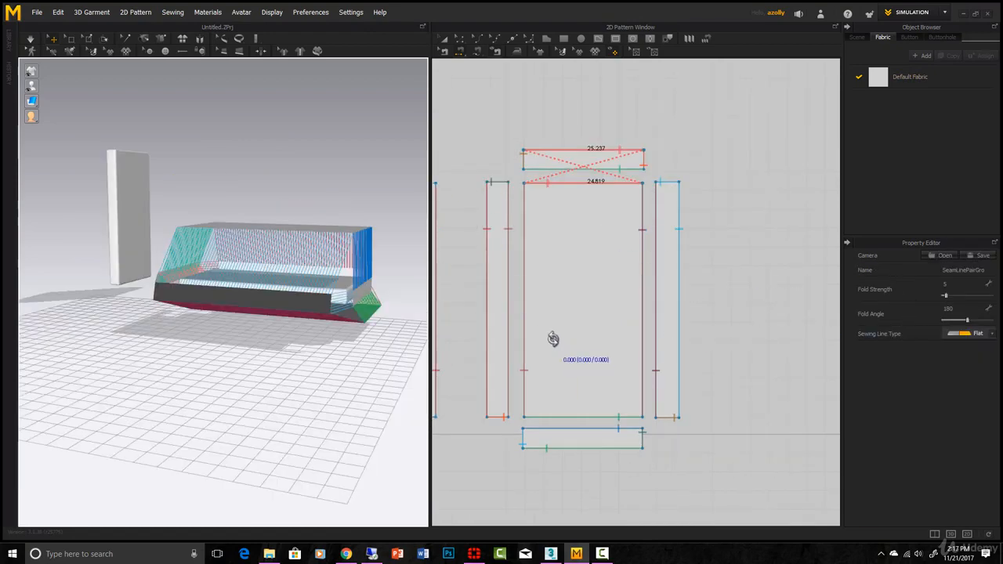
scroll(470, 329, "down", 2)
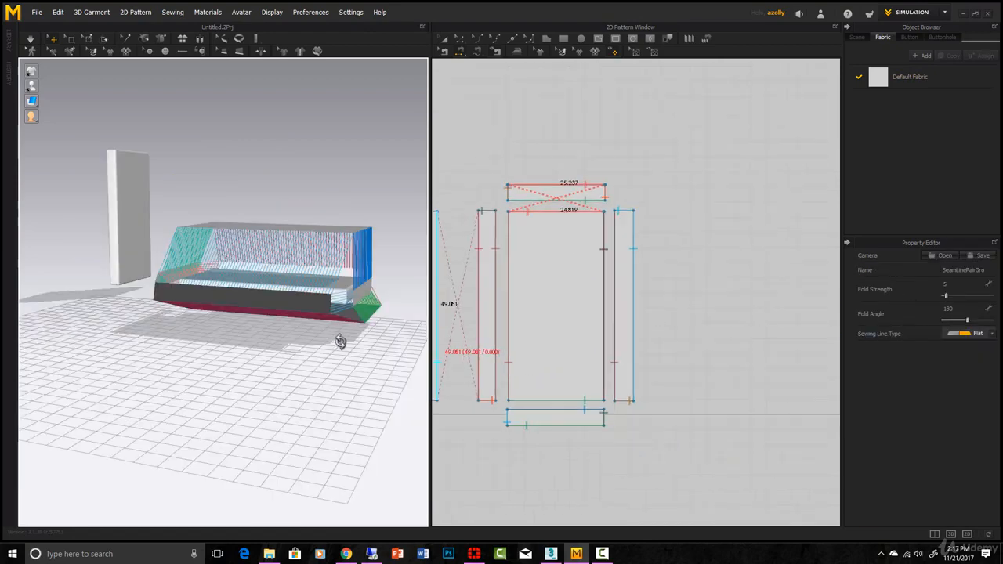
right_click_drag(340, 342, 381, 314)
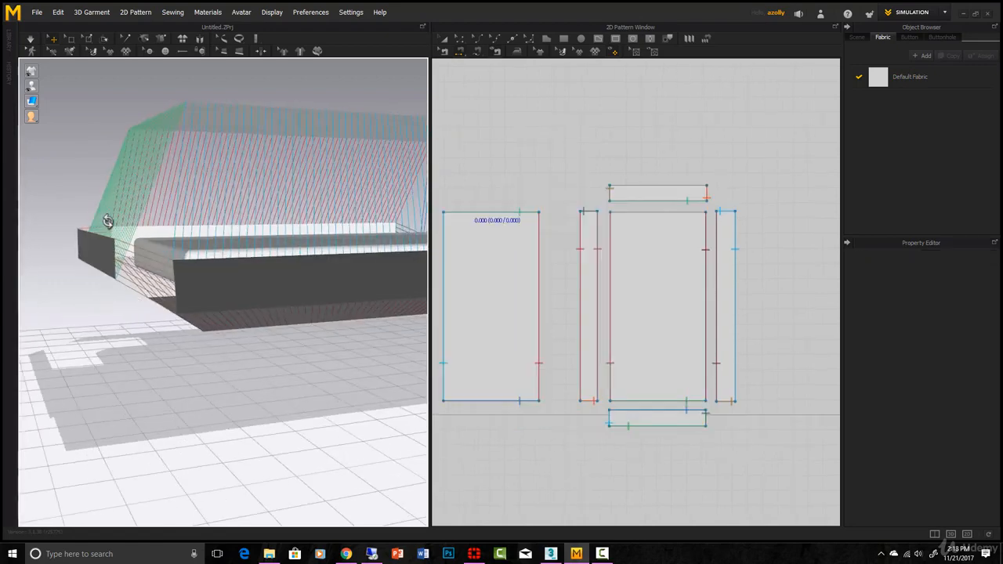
right_click_drag(108, 222, 151, 181)
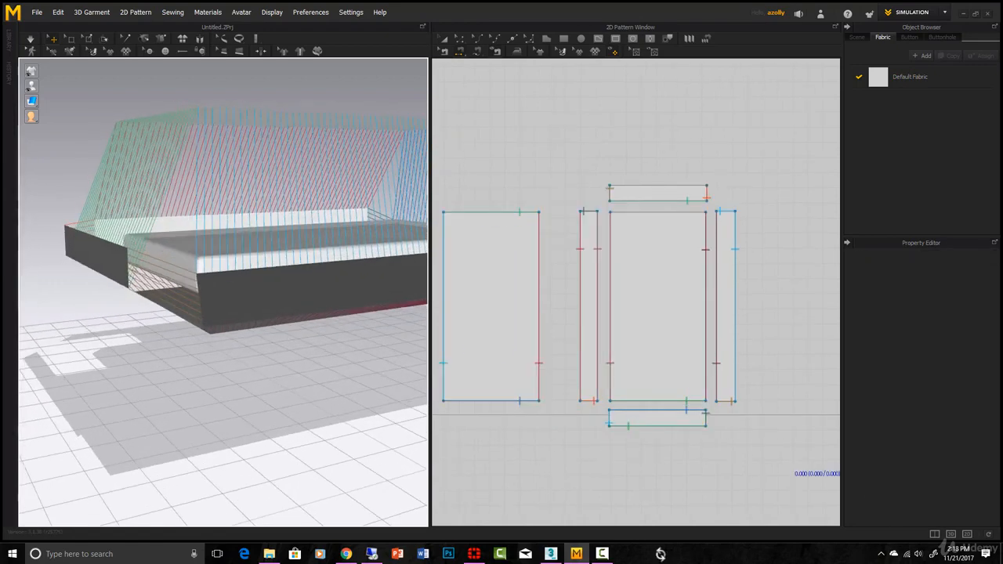
left_click(604, 554)
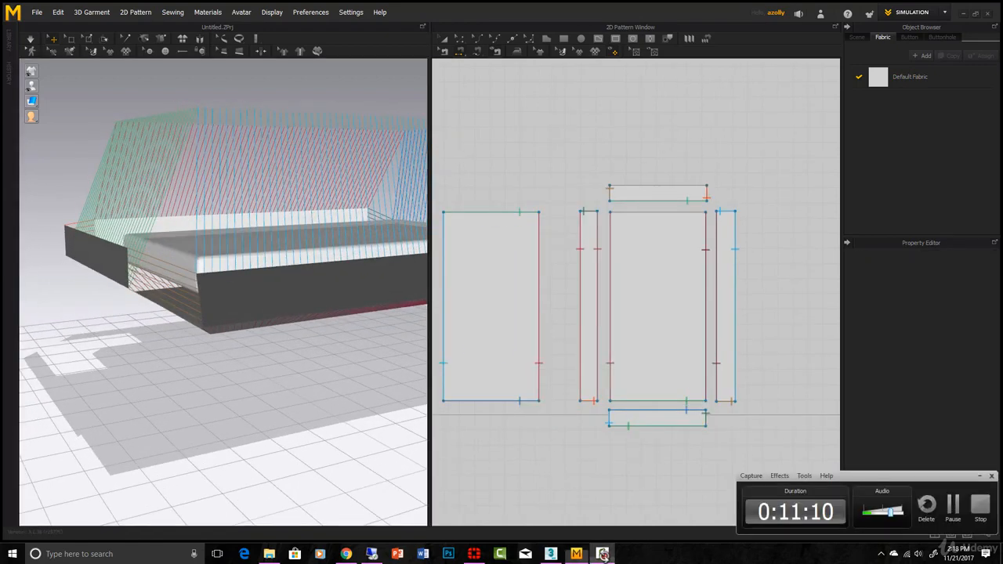
left_click(953, 509)
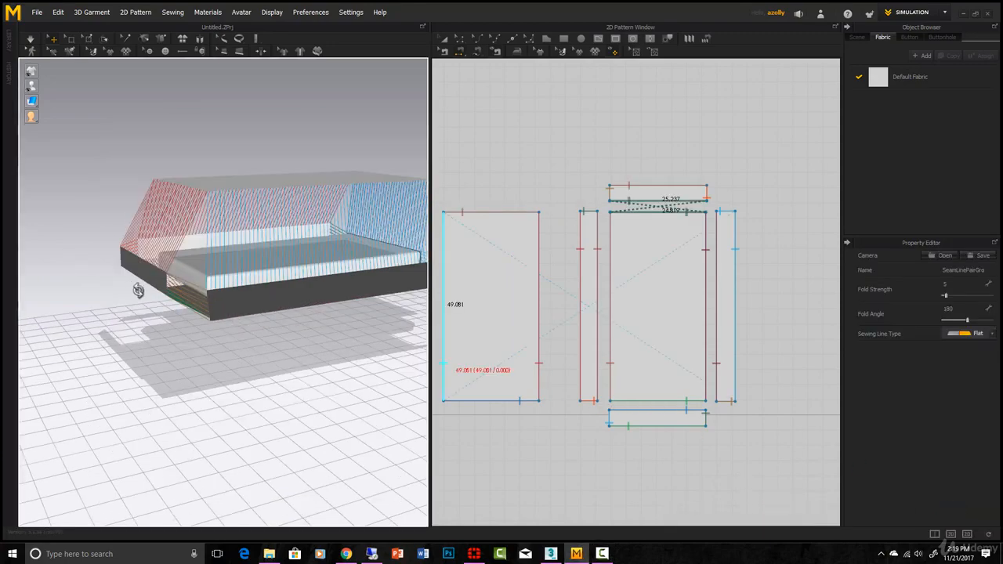
right_click_drag(139, 286, 165, 298)
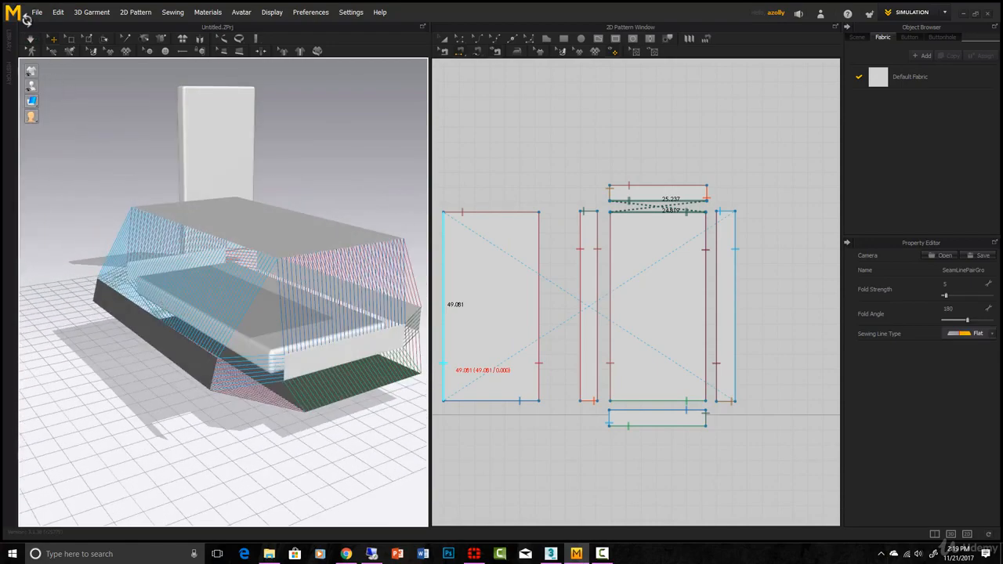
Step: Try draping the sewn patterns over the lying cushion, inspect the long side strip, stop the simulation and undo the drape
key("space")
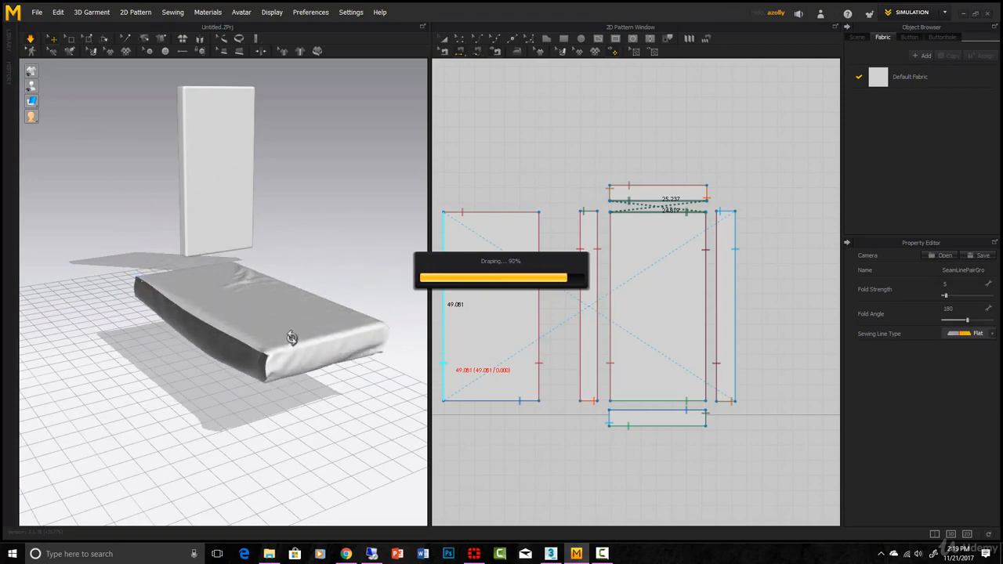
right_click_drag(365, 390, 271, 310)
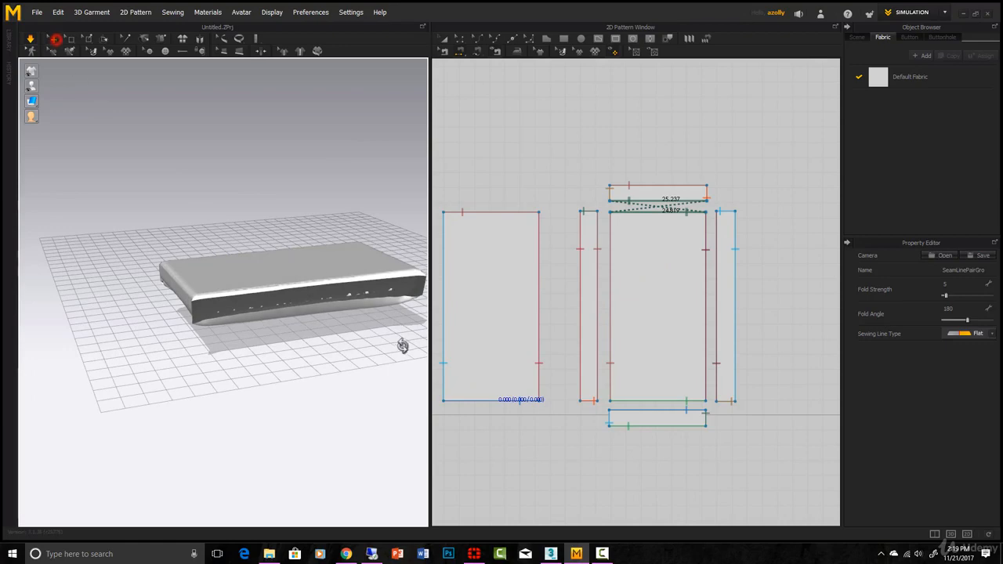
left_click(350, 296)
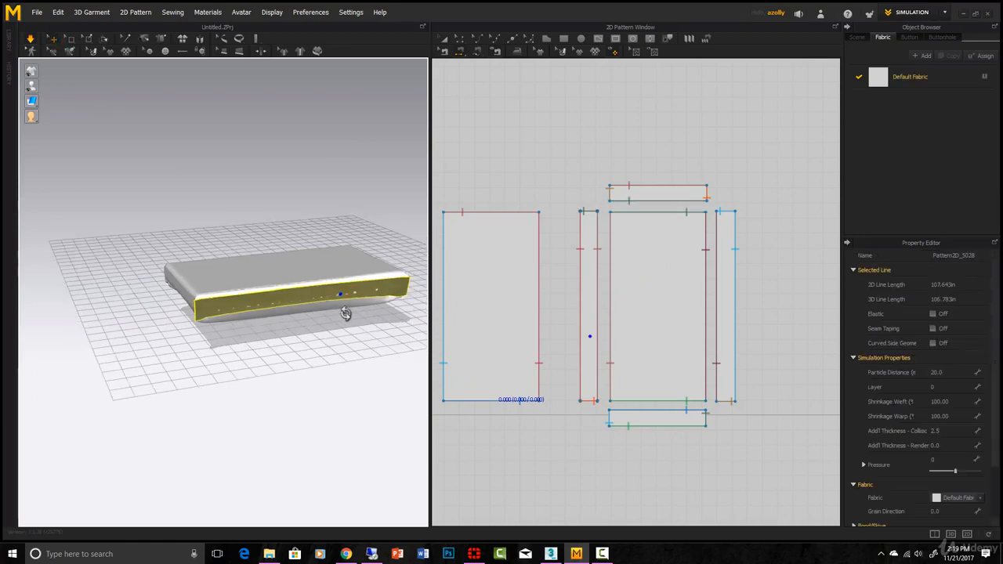
right_click_drag(345, 311, 376, 313)
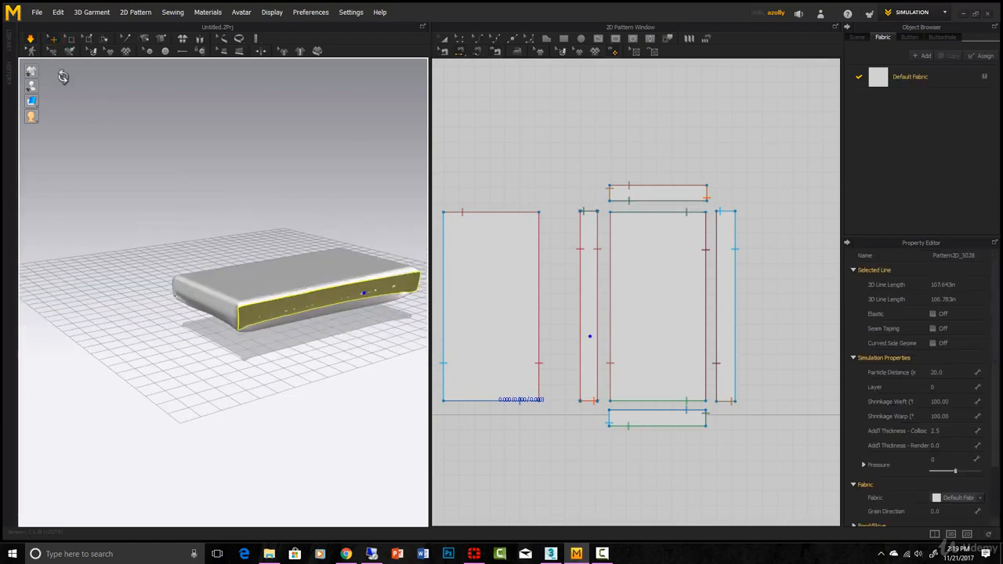
left_click(30, 38)
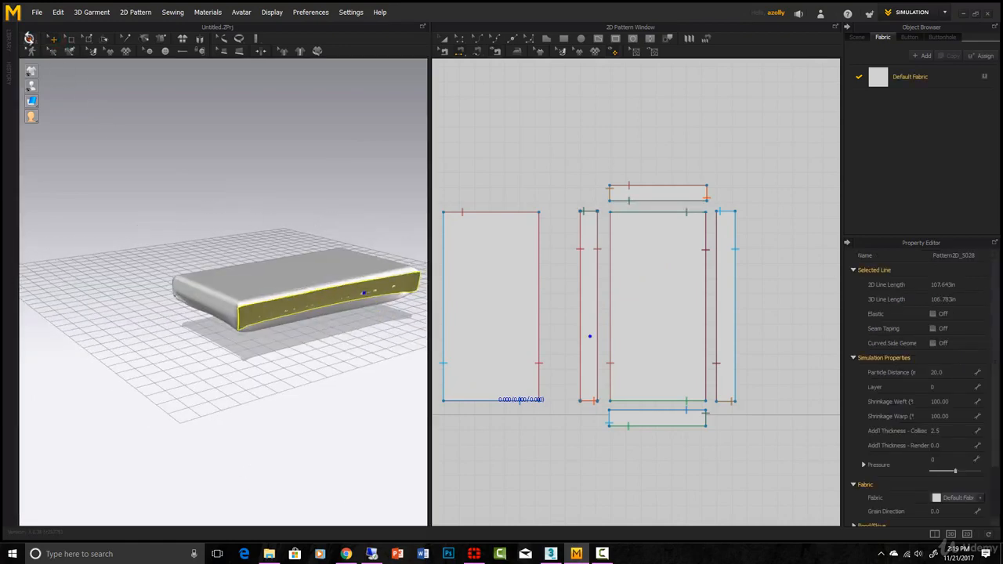
left_click(261, 252)
scroll(309, 304, "up", 1)
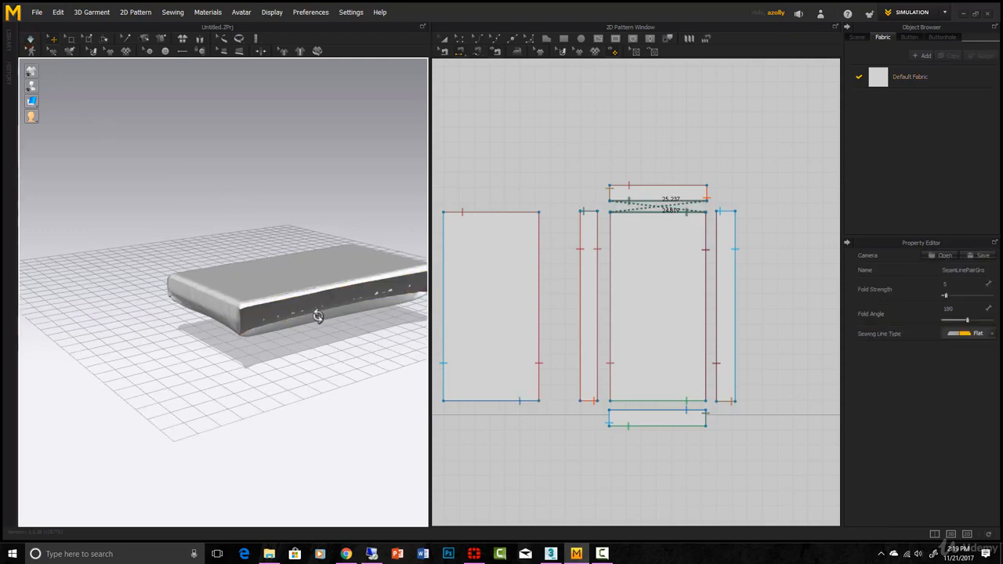
key("ctrl+z")
Step: Rotate the long strip along the cushion's side about half a turn so its lighter fabric face points outward
right_click_drag(322, 320, 198, 303)
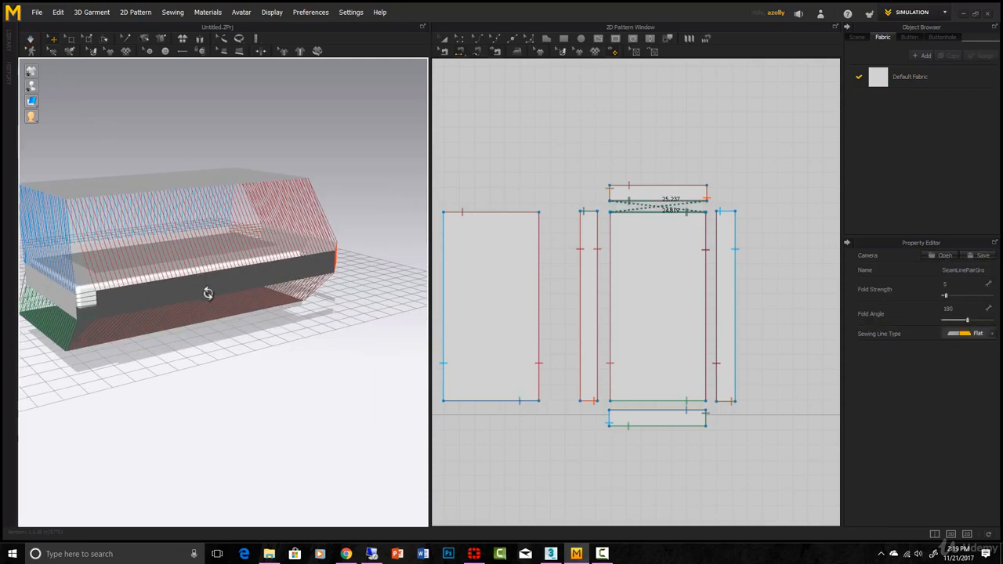
left_click(206, 286)
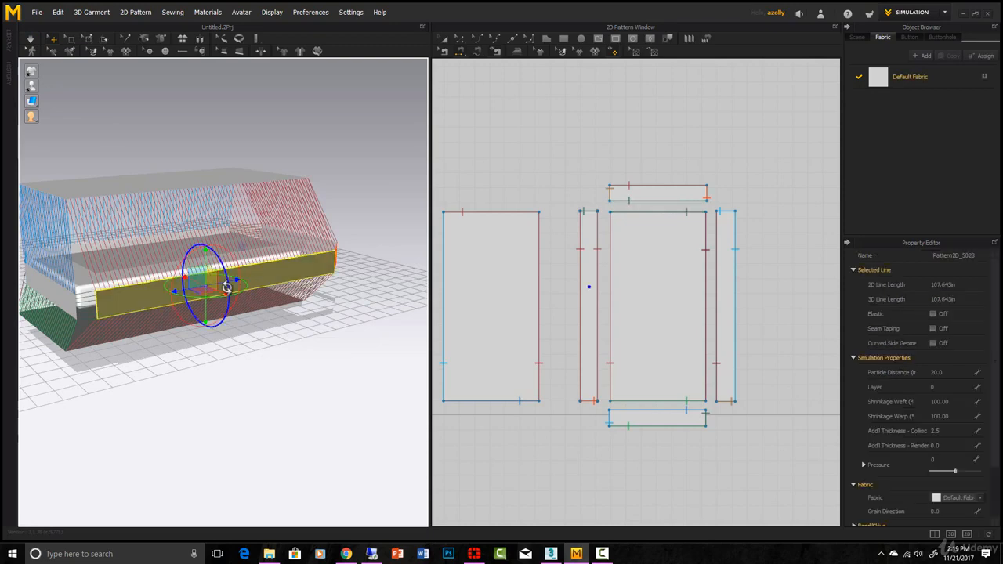
left_click_drag(228, 282, 51, 149)
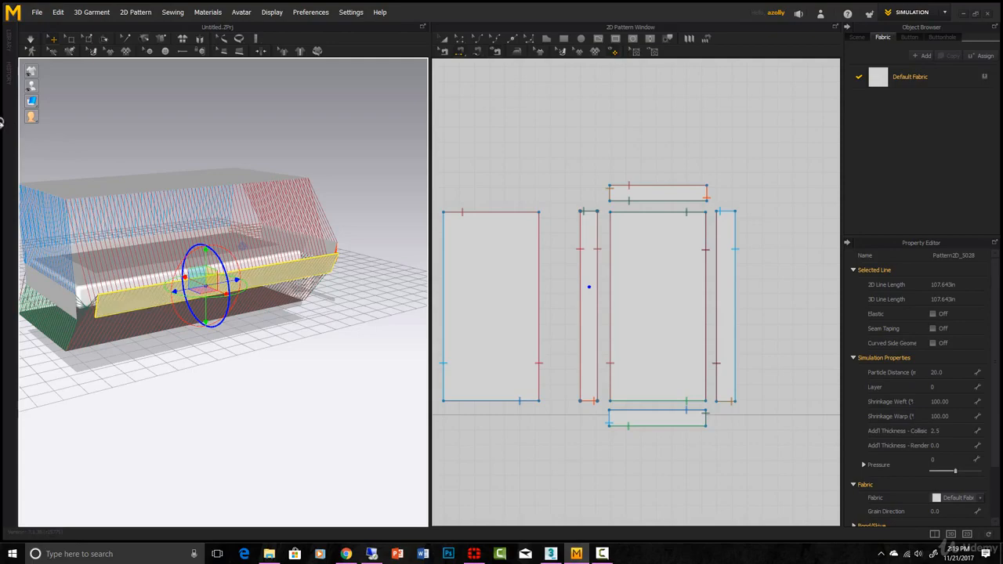
right_click_drag(358, 309, 253, 342)
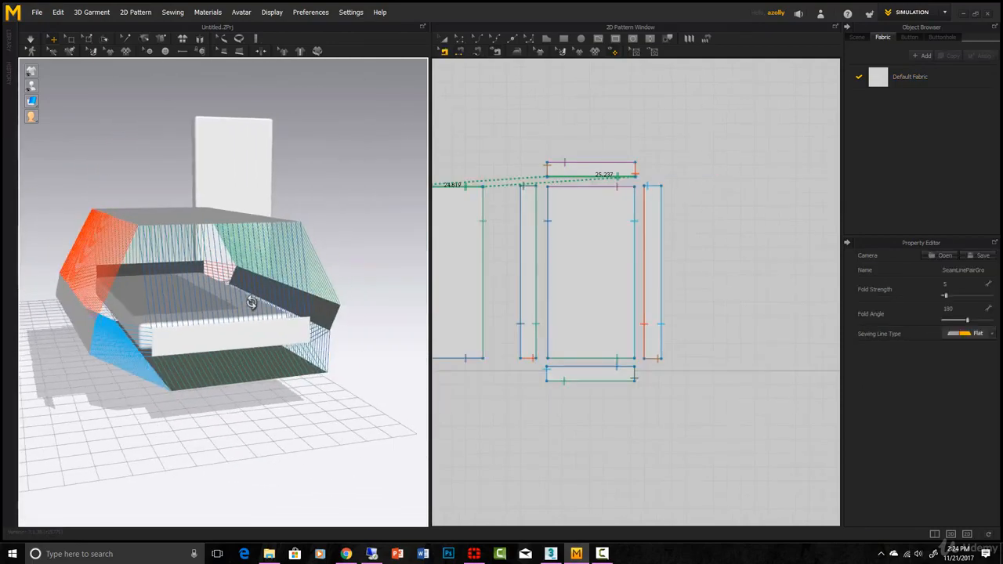
Step: Simulate the sewn patterns so the fabric closes around the lying cushion
right_click_drag(250, 303, 377, 400)
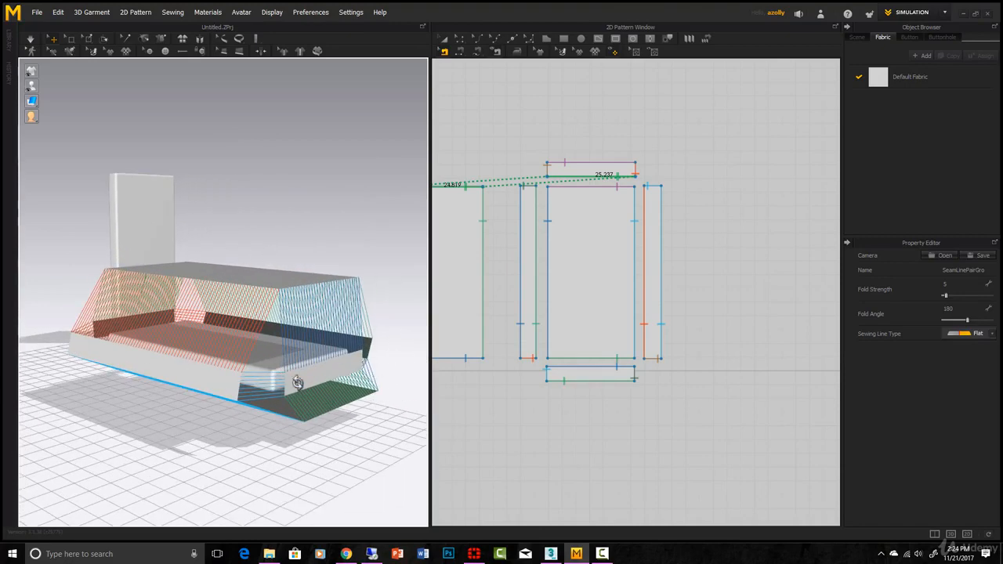
scroll(518, 316, "up", 2)
scroll(472, 321, "down", 1)
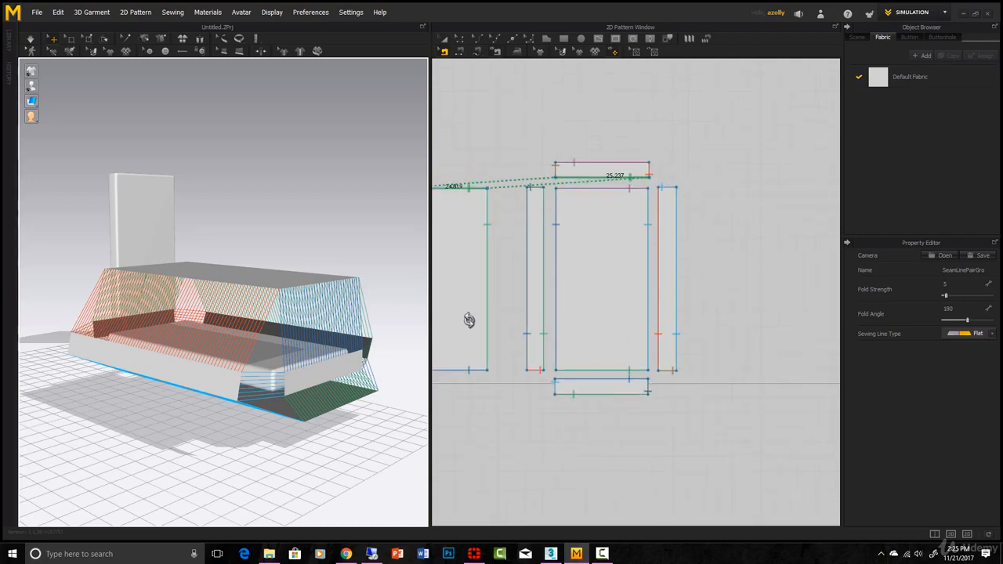
right_click_drag(505, 336, 603, 363)
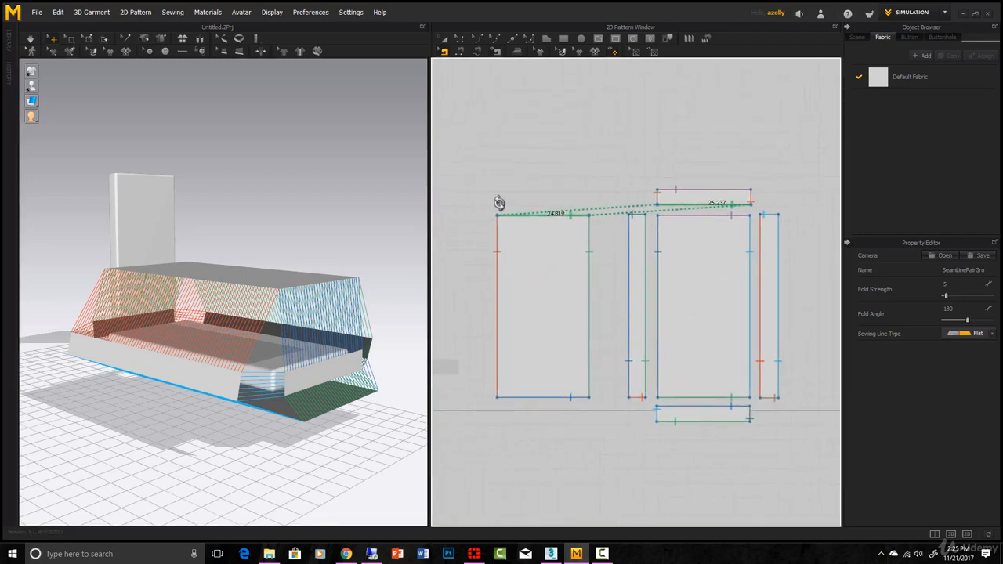
key("space")
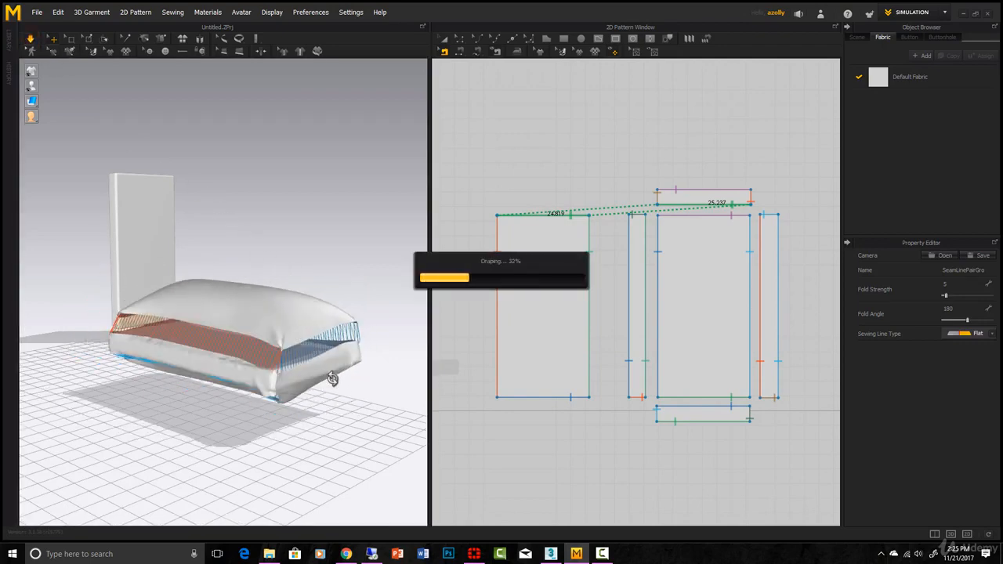
right_click_drag(263, 397, 306, 407)
scroll(334, 283, "down", 3)
scroll(537, 296, "up", 3)
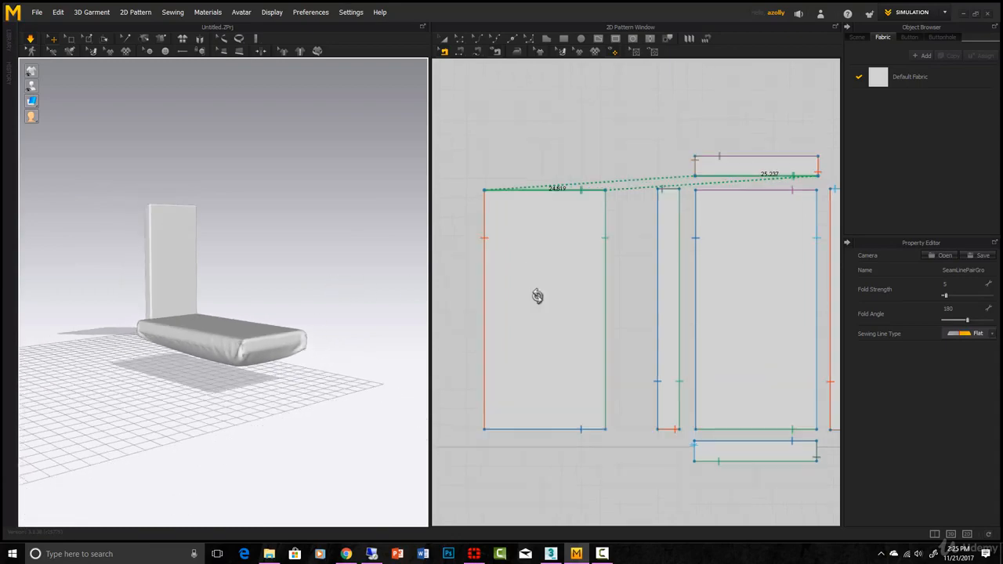
Step: Select all six cushion patterns together and set their pressure to -8
scroll(567, 289, "down", 8)
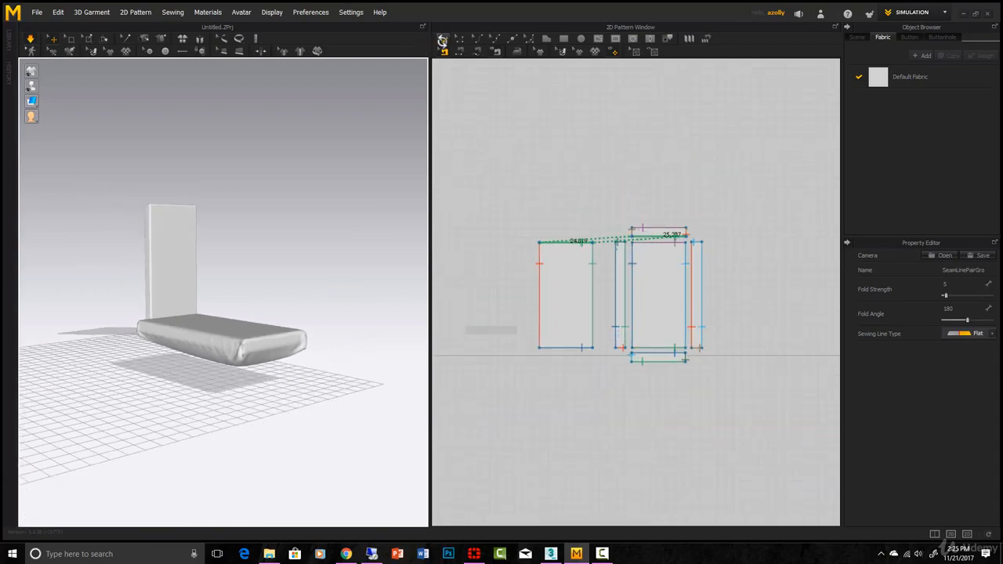
left_click(442, 40)
left_click_drag(521, 196, 715, 361)
scroll(658, 320, "up", 3)
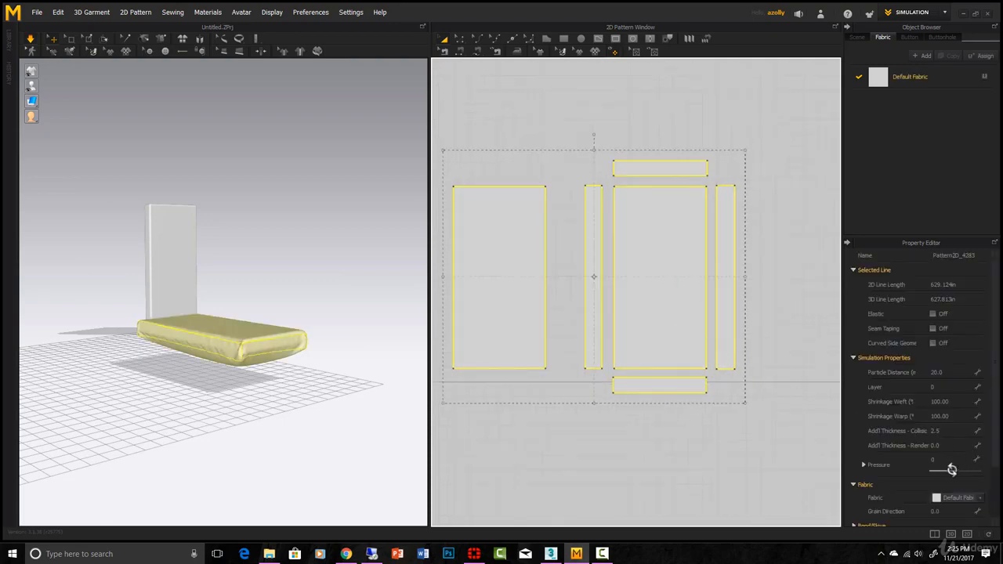
left_click_drag(951, 470, 949, 468)
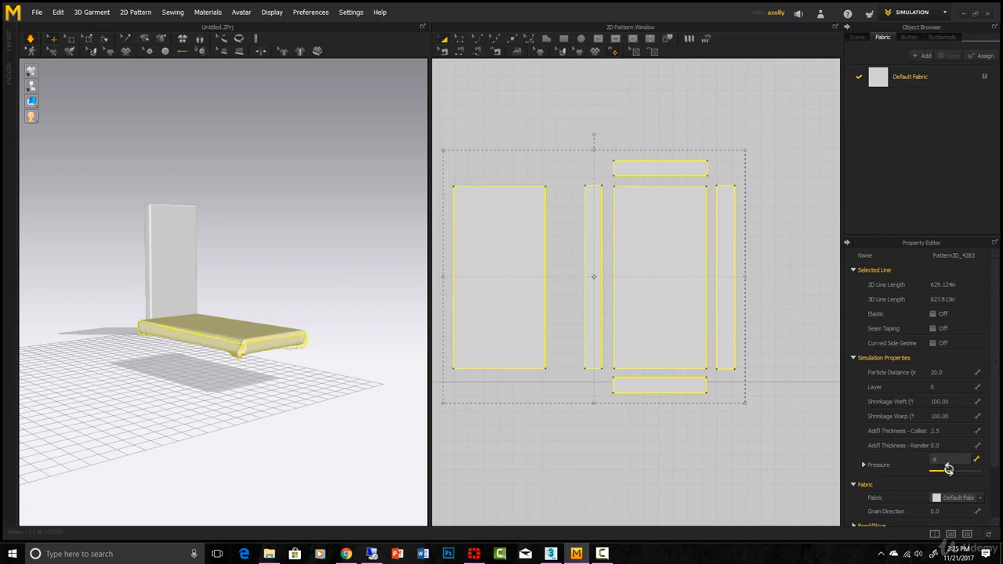
right_click_drag(305, 380, 842, 464)
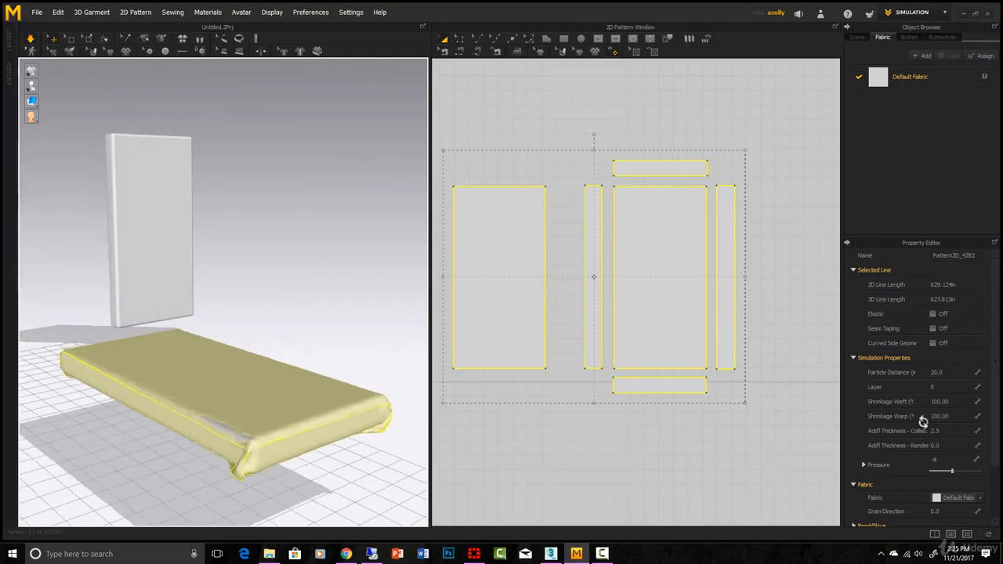
Step: Set both the weft and warp shrinkage of the selected patterns to 50
left_click(993, 383)
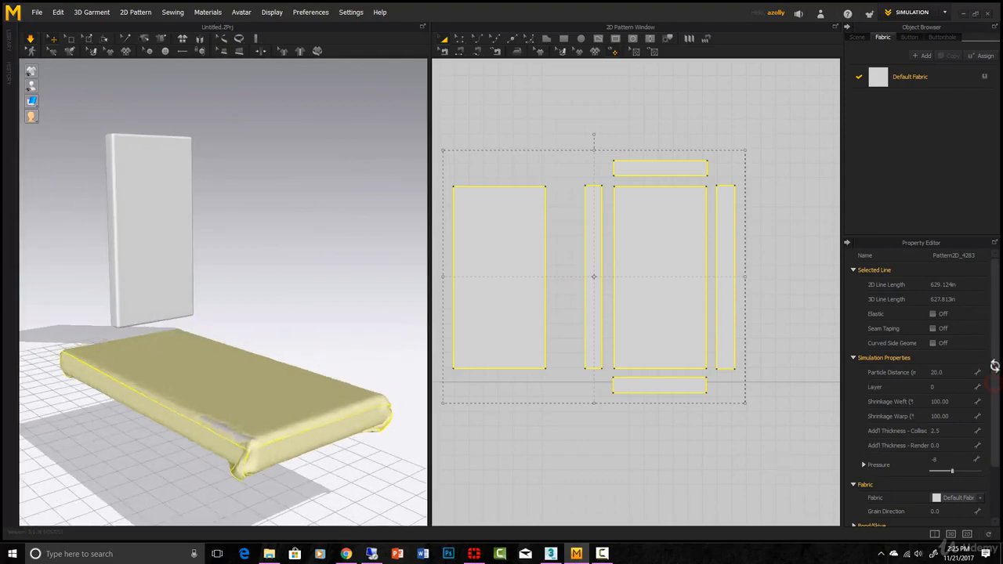
mouse_move(994, 365)
left_mouse_down()
mouse_move(994, 414)
mouse_move(996, 382)
left_mouse_up()
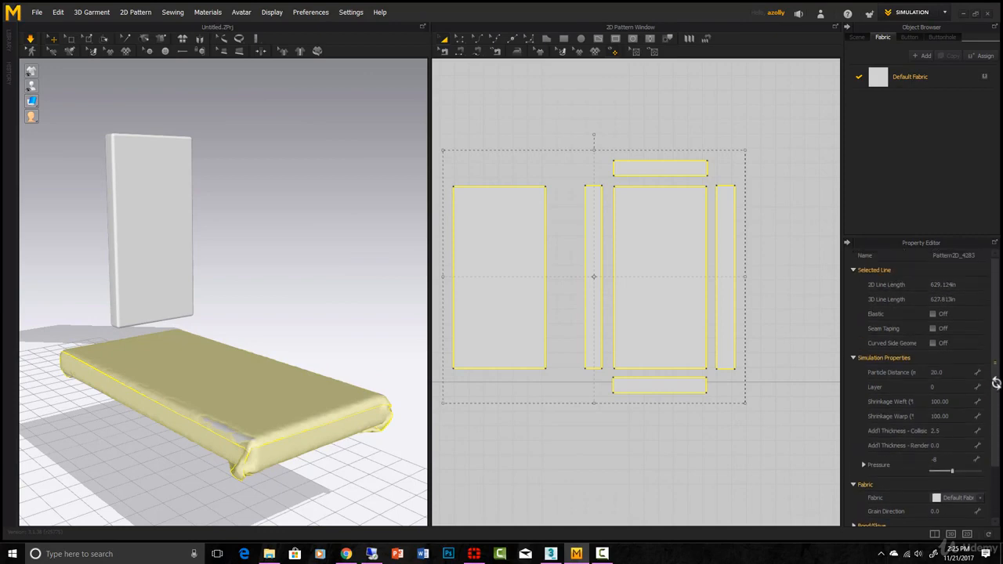
left_click(941, 401)
type("50")
key("Return")
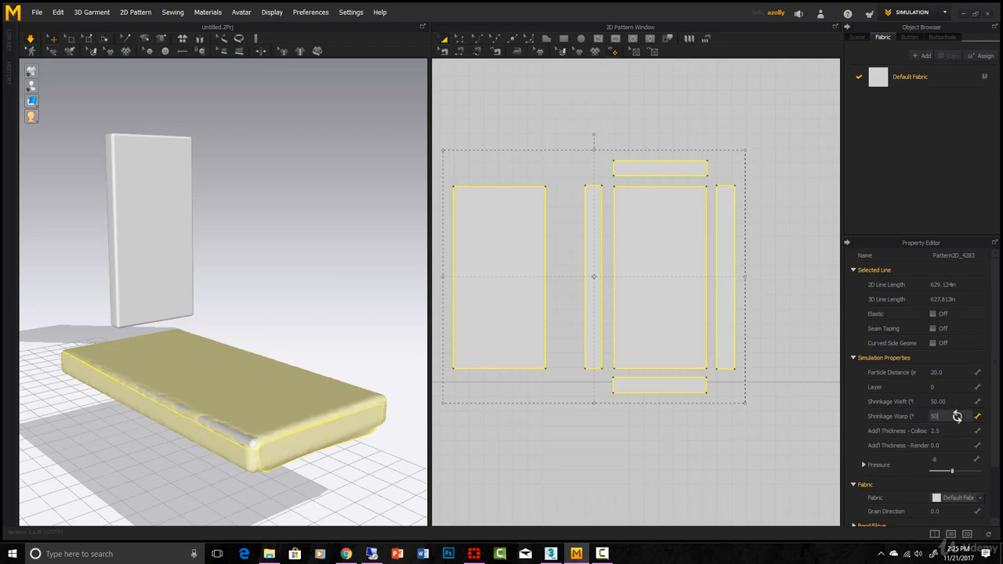
left_click(957, 416)
type("50")
key("Return")
right_click_drag(289, 263, 340, 352)
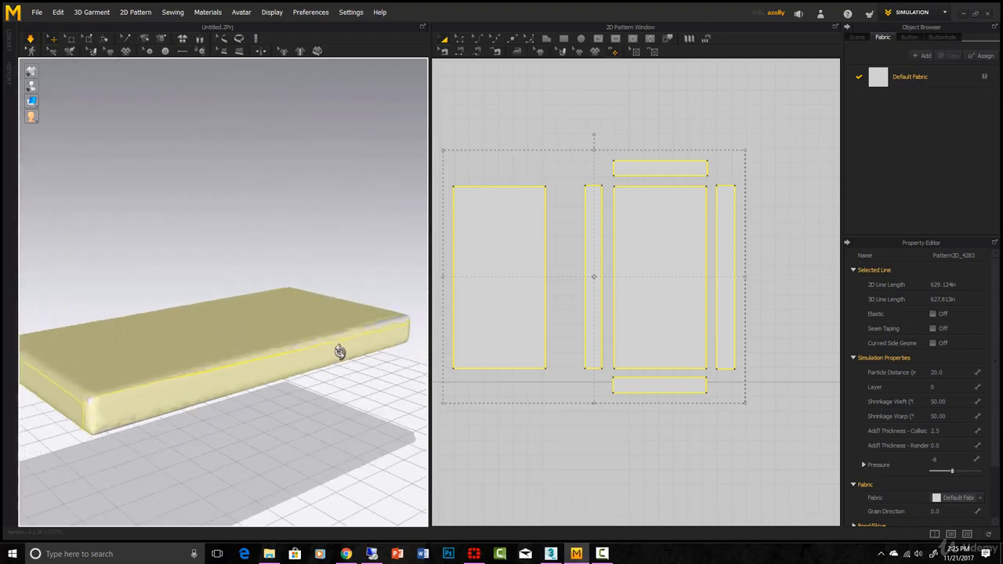
Step: Pull the fabric seam upward at the near corner of the simulated cushion
right_click_drag(417, 346, 230, 395)
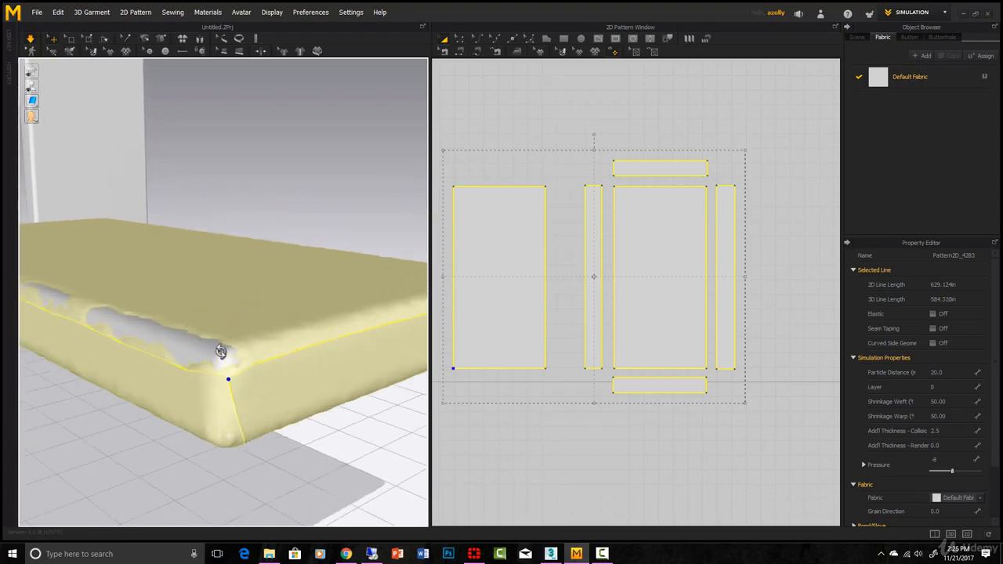
right_click_drag(221, 352, 224, 374)
left_click_drag(229, 406, 230, 364)
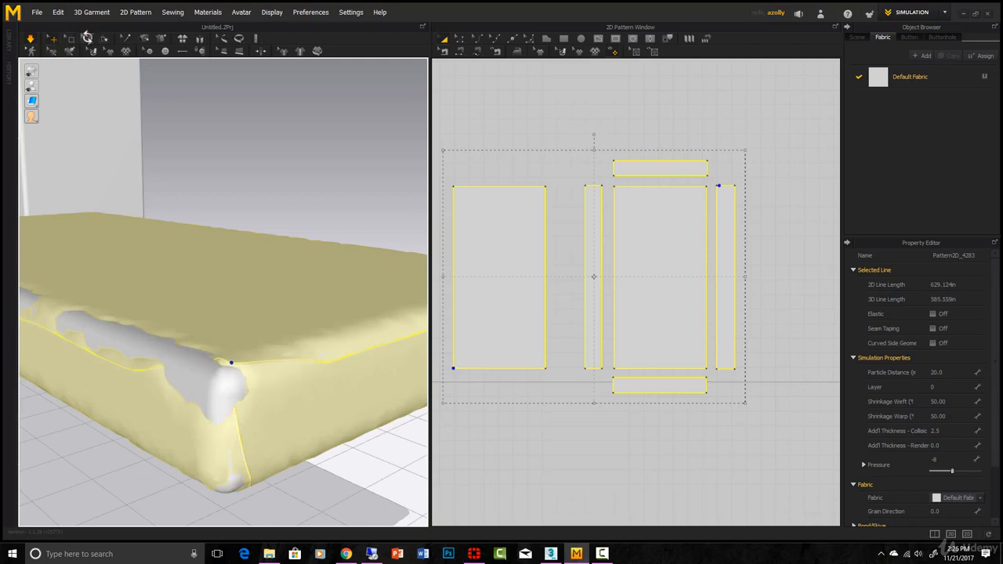
Step: Pin the simulated fabric mesh at the cushion's near top corner and reposition it over the exposed corner
left_click(87, 38)
left_click(229, 363)
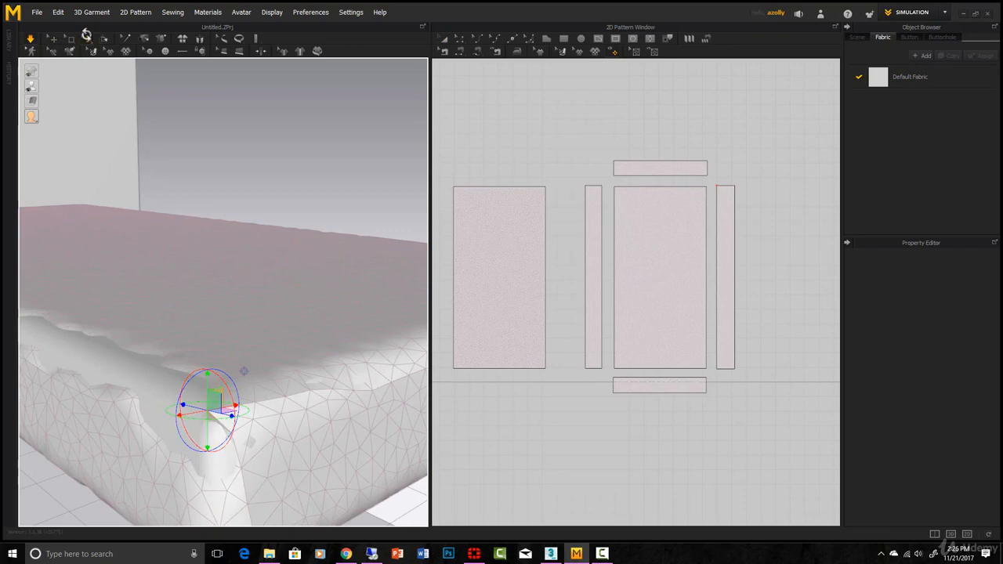
right_click_drag(185, 170, 221, 227)
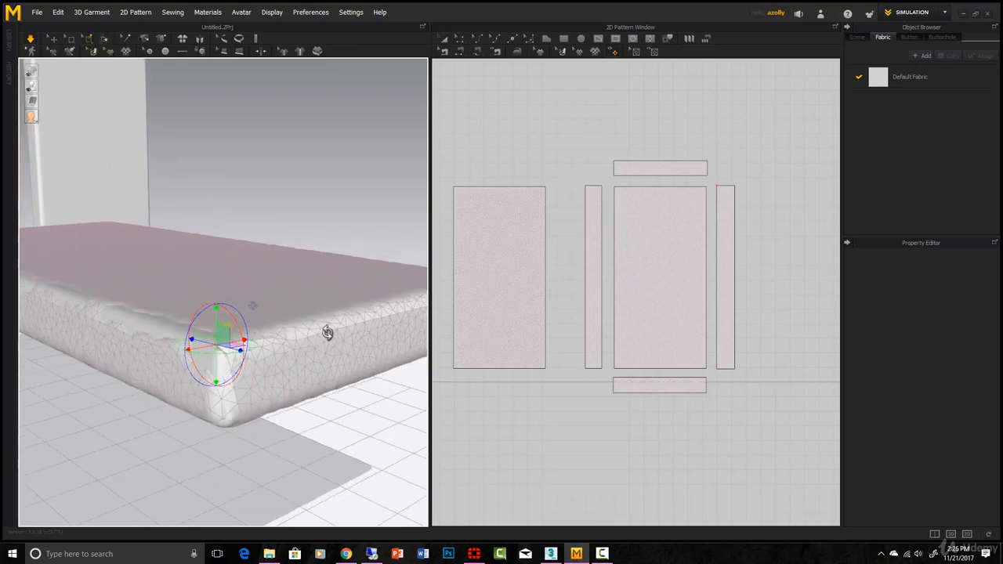
right_click_drag(327, 333, 226, 390)
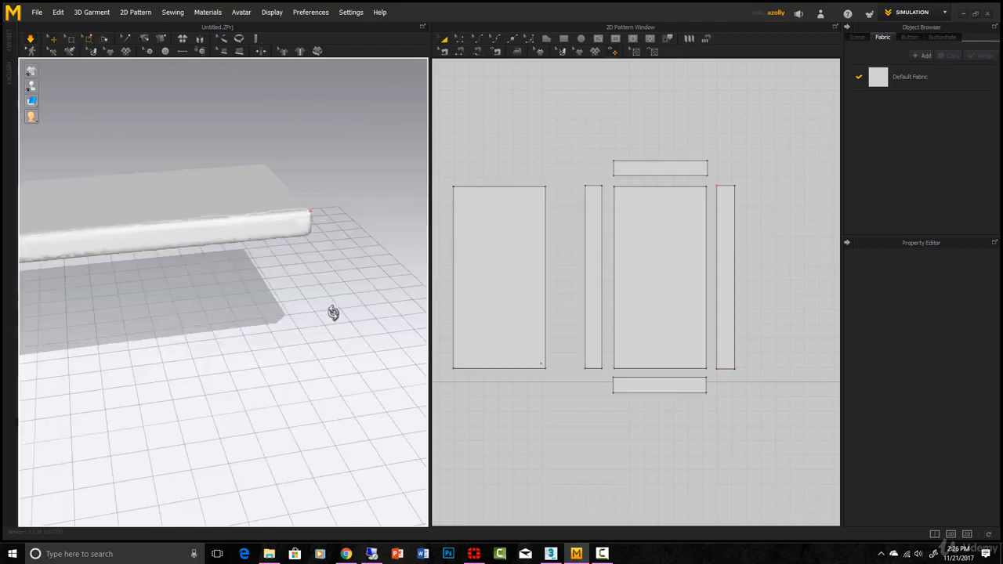
Step: Pin the cover at the next top corners of the cushion and pull the fabric outward past the corner
right_click_drag(334, 313, 315, 356)
scroll(221, 295, "up", 6)
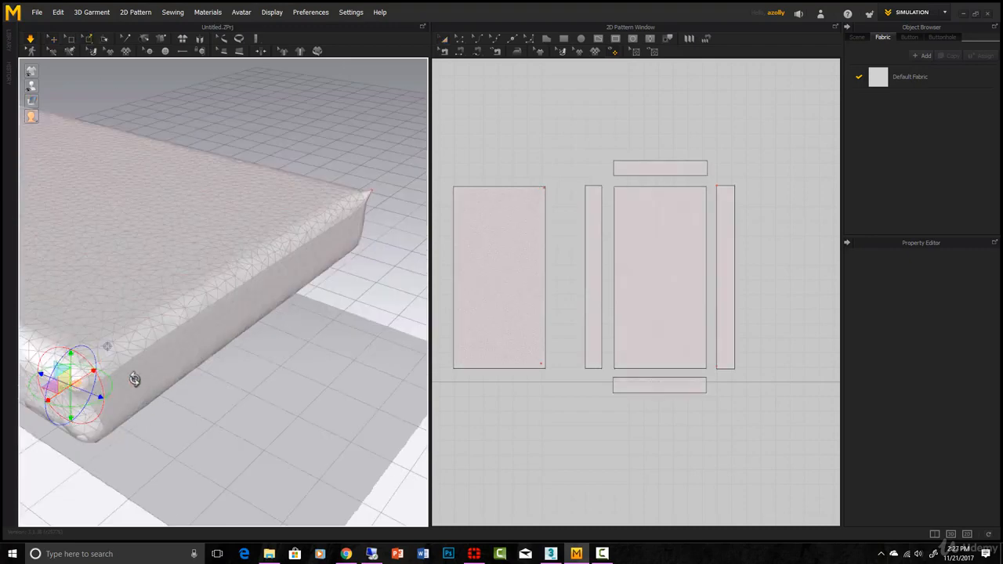
right_click_drag(134, 380, 163, 244)
left_click(160, 241)
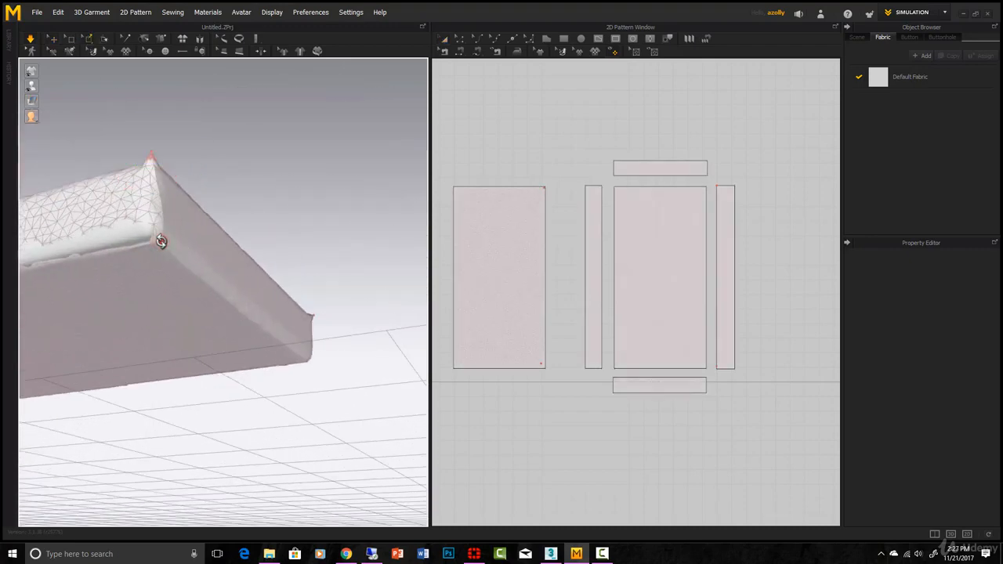
Step: Pin the fabric at the cushion's lower corner and pull it outward over the uncovered underside
scroll(161, 242, "up", 3)
left_click(109, 200)
left_click_drag(95, 190, 57, 199)
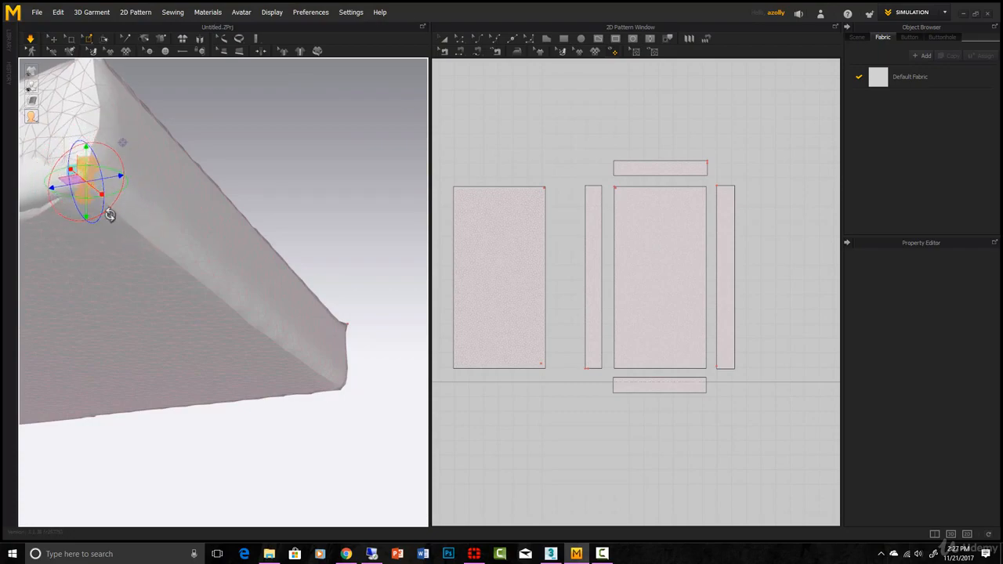
right_click_drag(109, 214, 113, 237)
scroll(113, 237, "down", 3)
right_click_drag(181, 250, 177, 303)
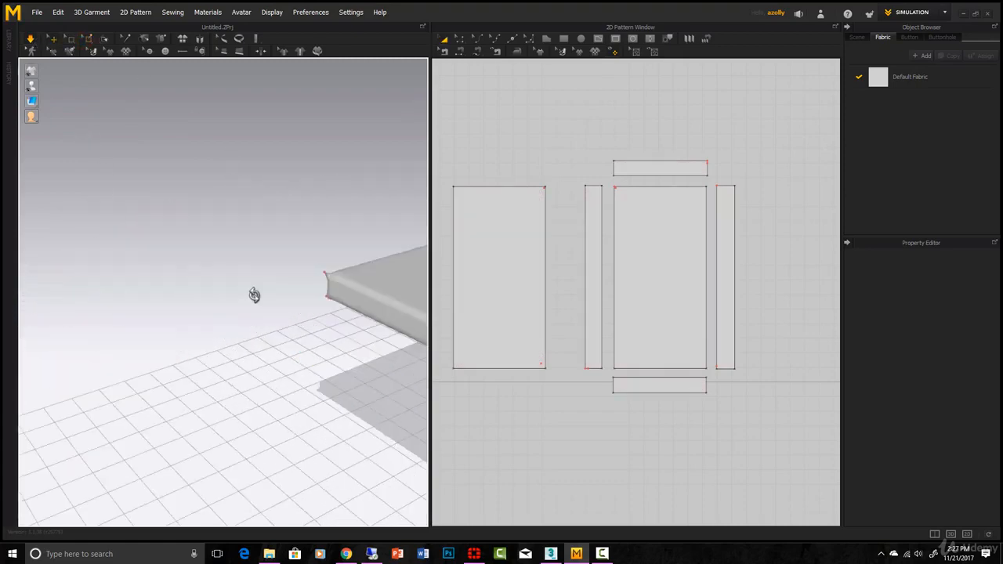
Step: Delete all pins from the 3D garment and run the simulation again so the cover settles on the cushion
middle_click_drag(255, 294, 50, 309)
scroll(188, 337, "up", 2)
right_click_drag(204, 345, 247, 395)
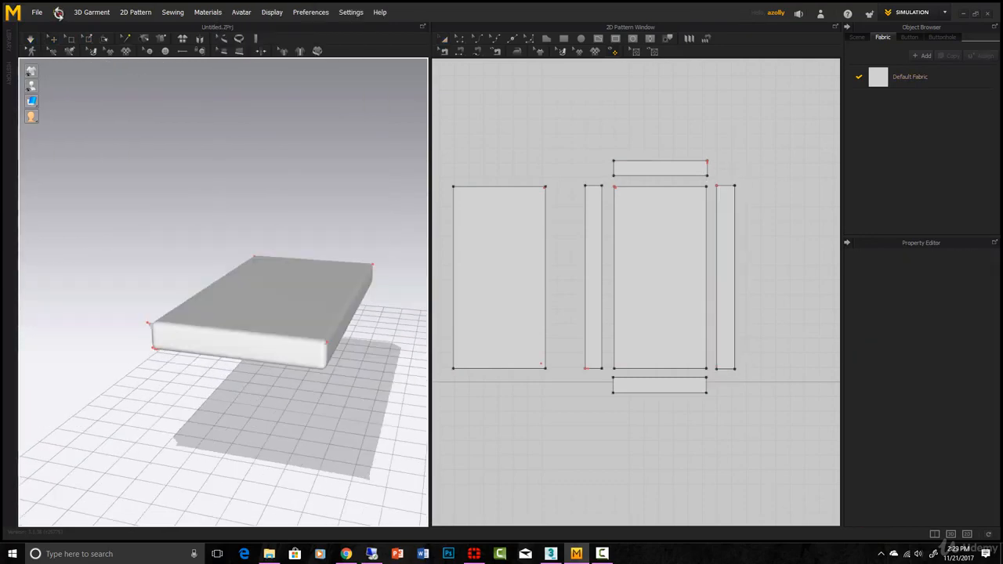
left_click(58, 12)
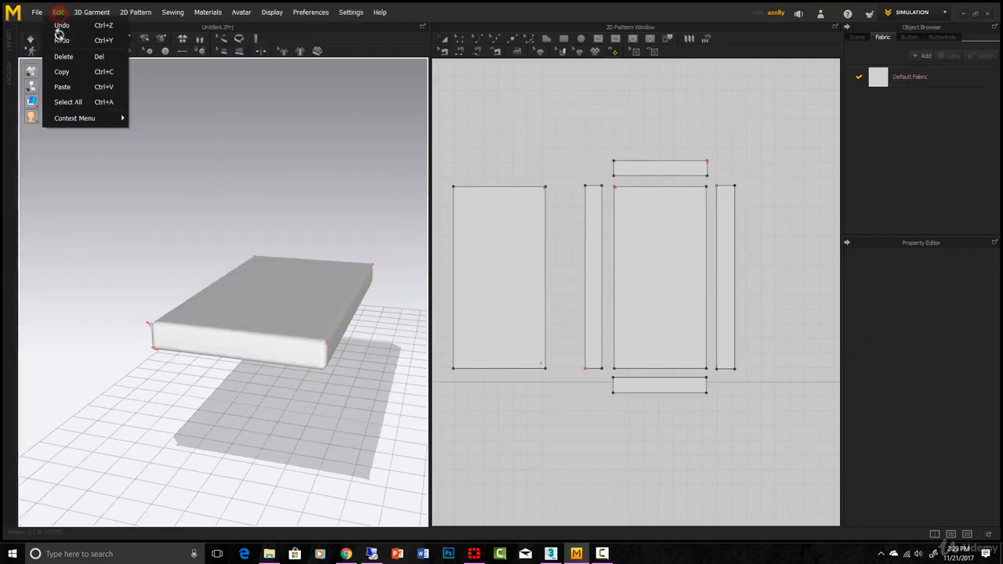
mouse_move(75, 118)
mouse_move(150, 118)
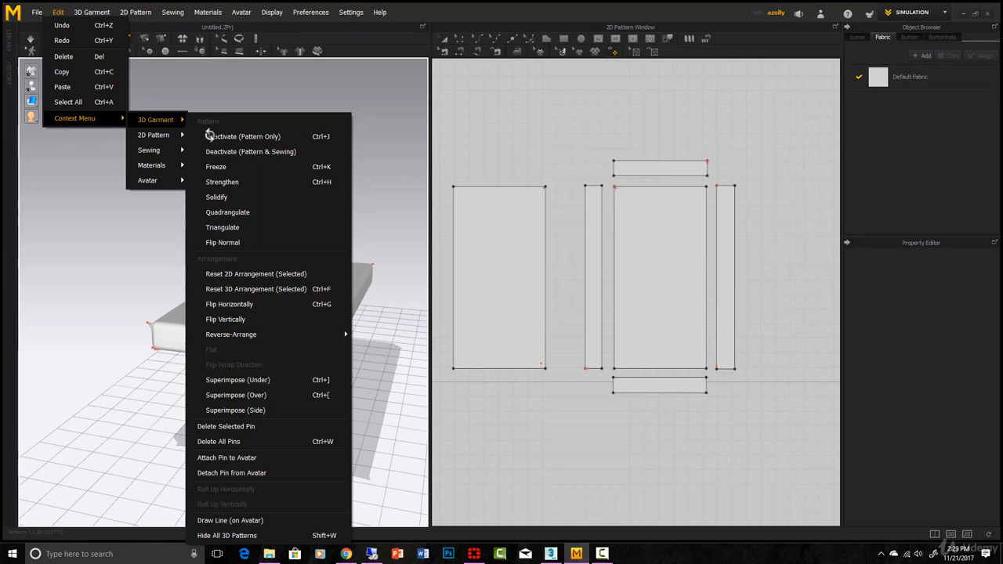
left_click(259, 442)
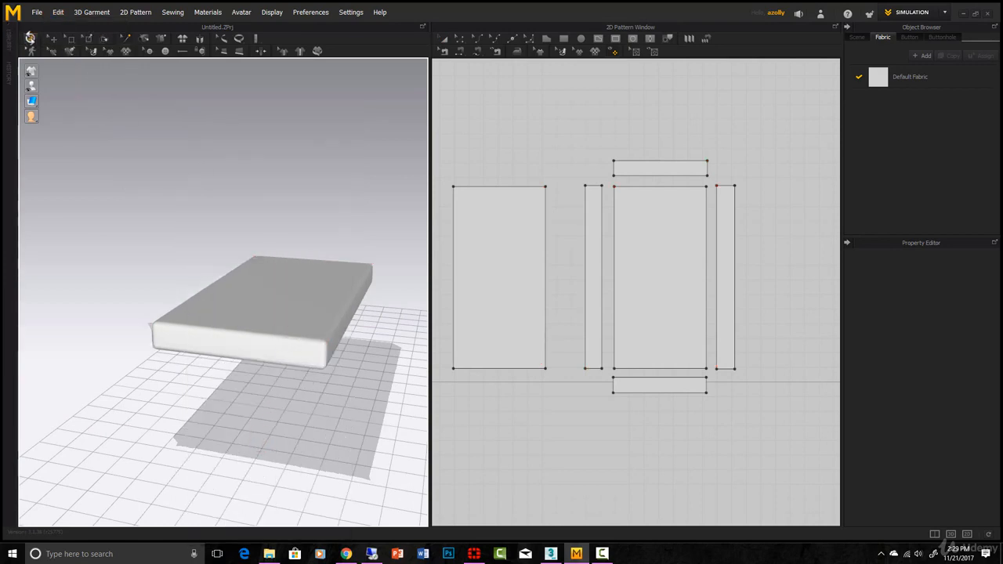
scroll(348, 362, "up", 5)
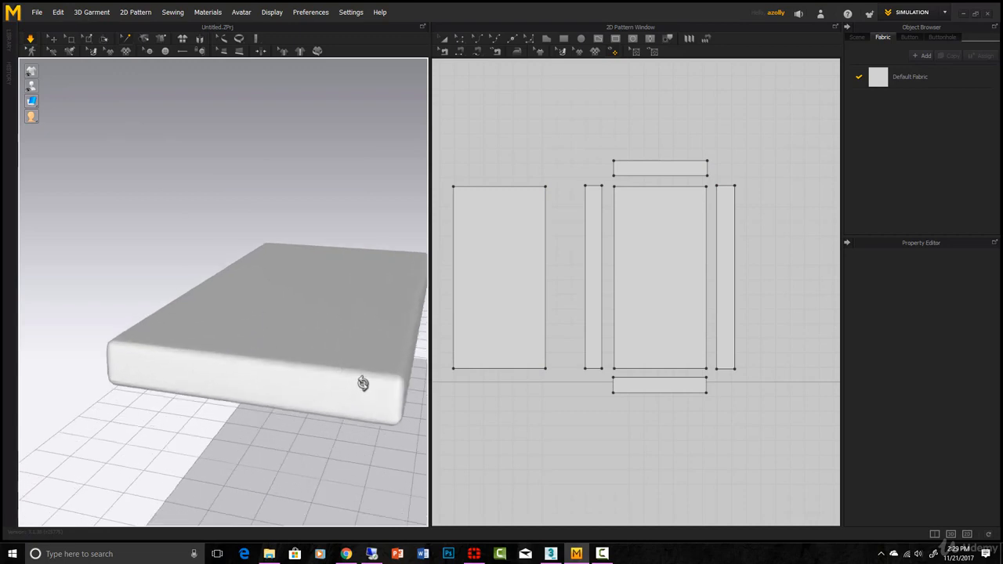
Step: Check which cushion face each pattern covers and set the warp shrinkage of the large pattern between the side strips to 100
middle_click_drag(365, 384, 248, 343)
right_click_drag(276, 372, 212, 330)
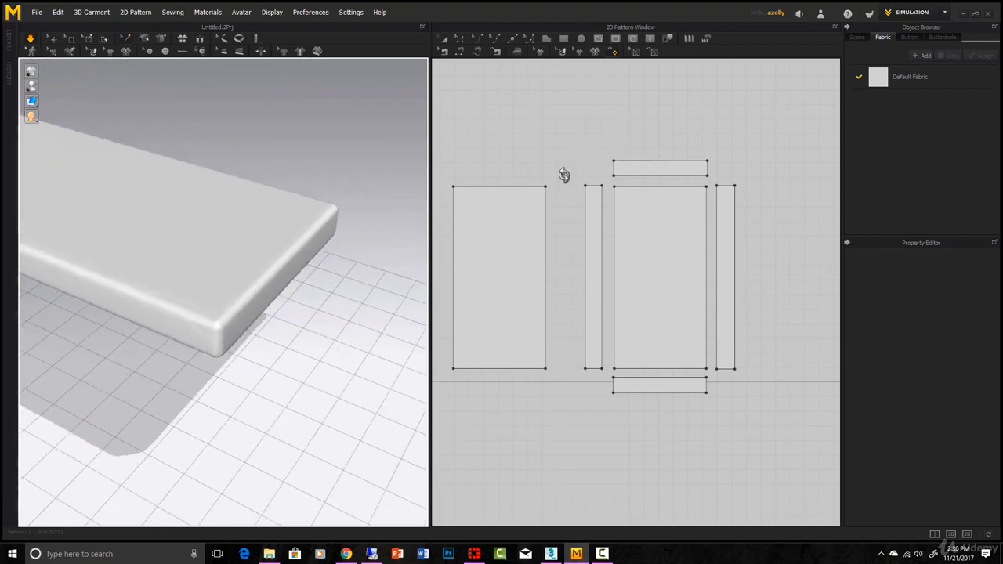
left_click(445, 41)
left_click(502, 233)
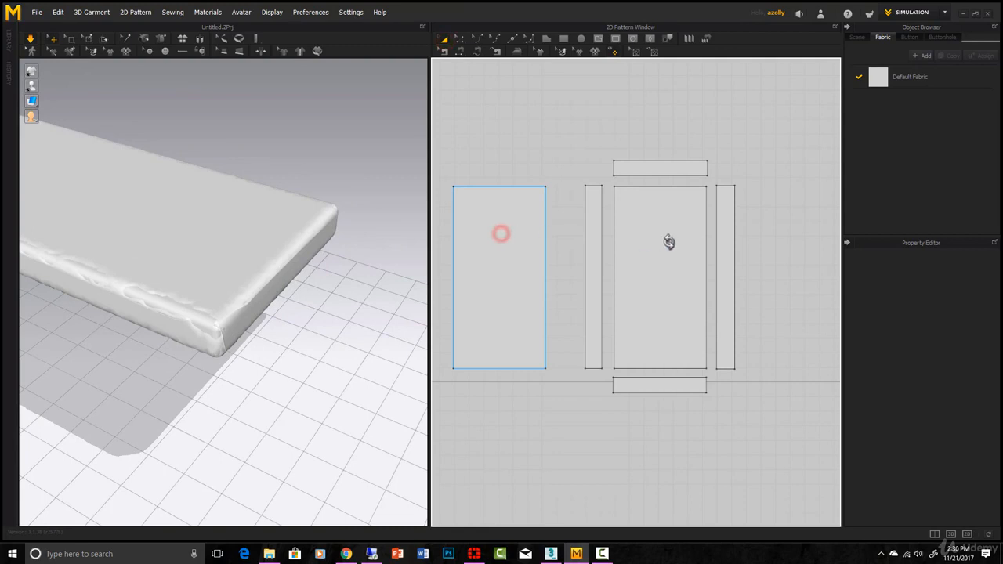
left_click(648, 242)
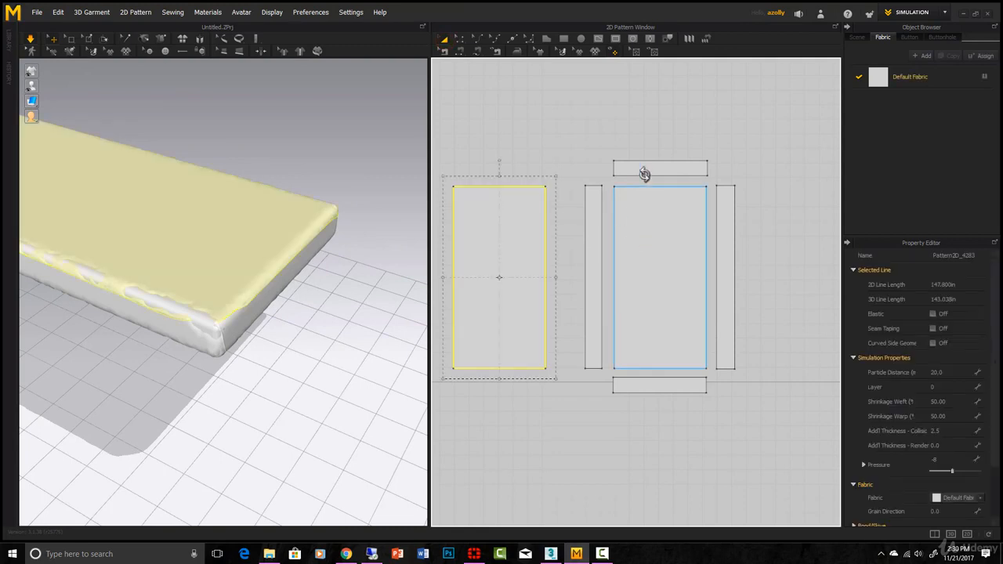
left_click(595, 214)
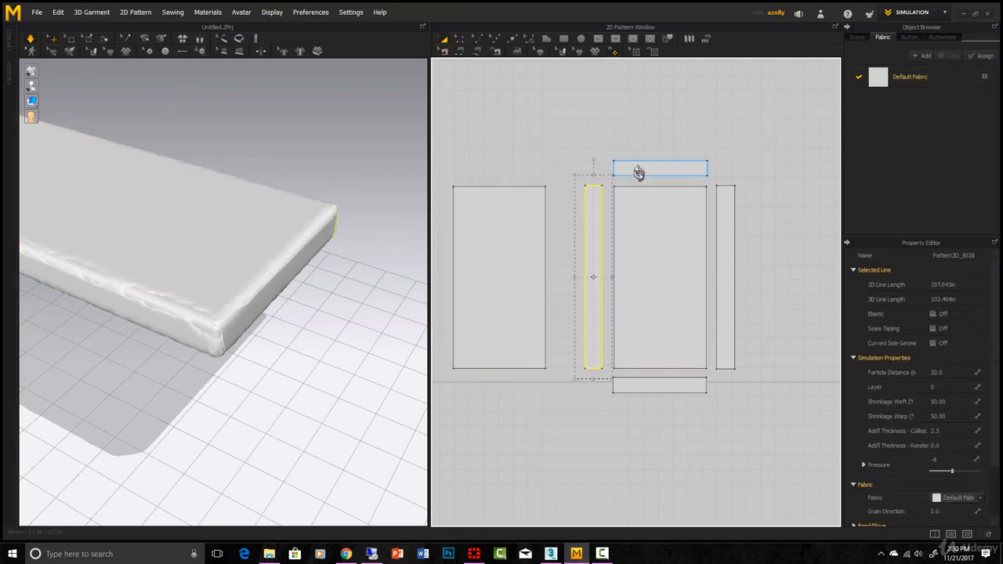
left_click(638, 173)
scroll(650, 227, "up", 3)
scroll(698, 278, "down", 4)
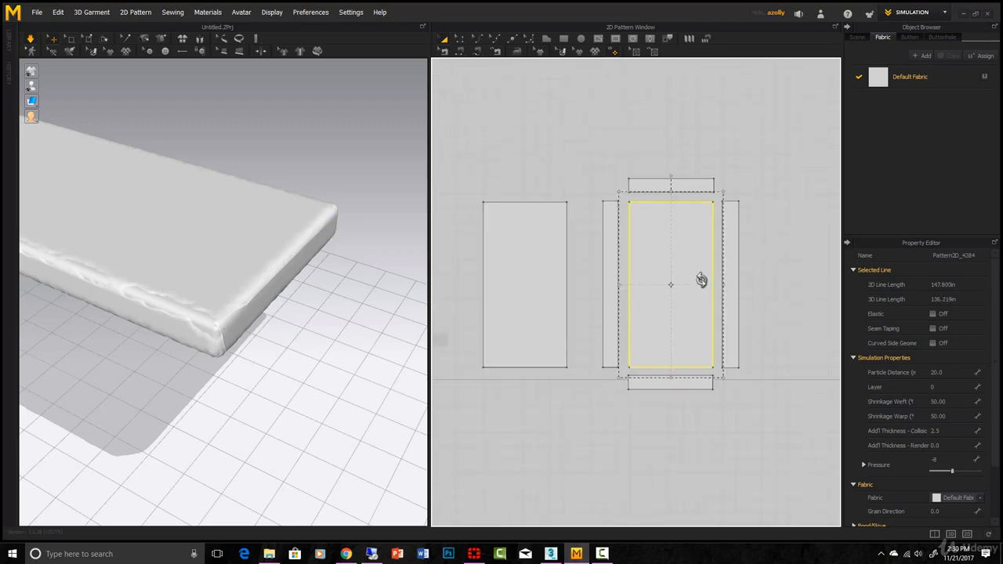
middle_click_drag(738, 329, 657, 331)
left_click(944, 417)
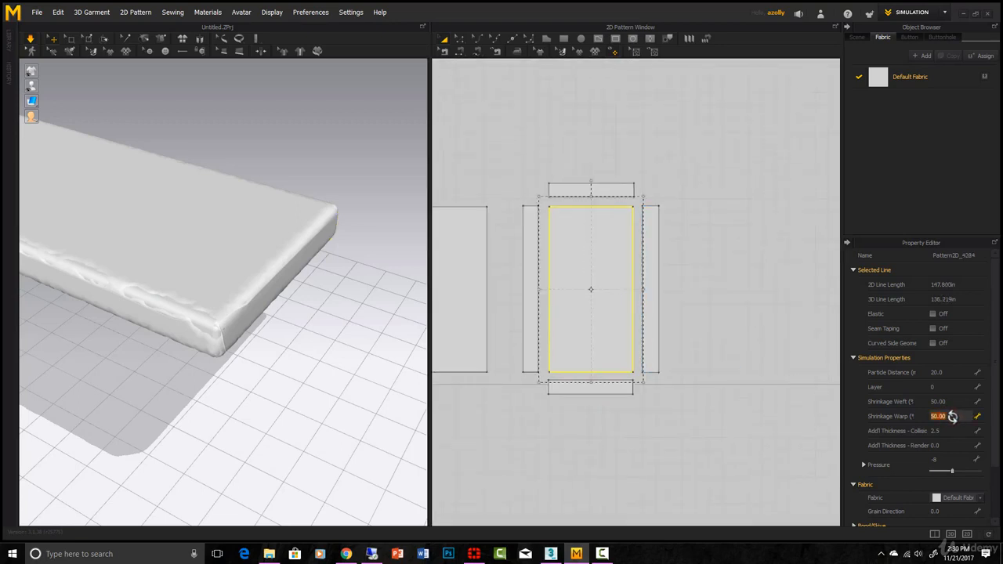
key("Return")
right_click_drag(26, 260, 365, 432)
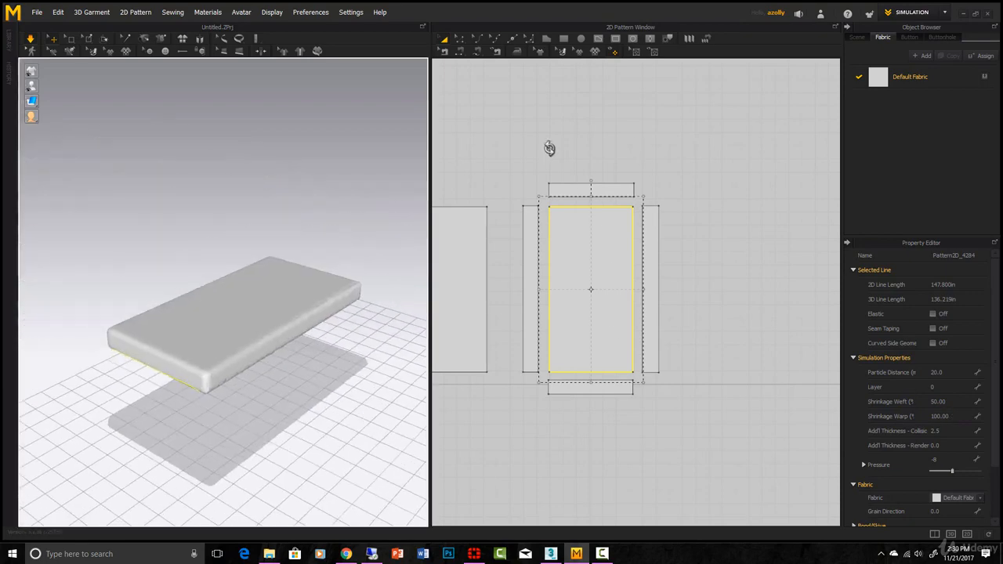
Step: Edit the large centre pattern by moving its upper edge slightly outward, and resimulate the cover
left_click(460, 38)
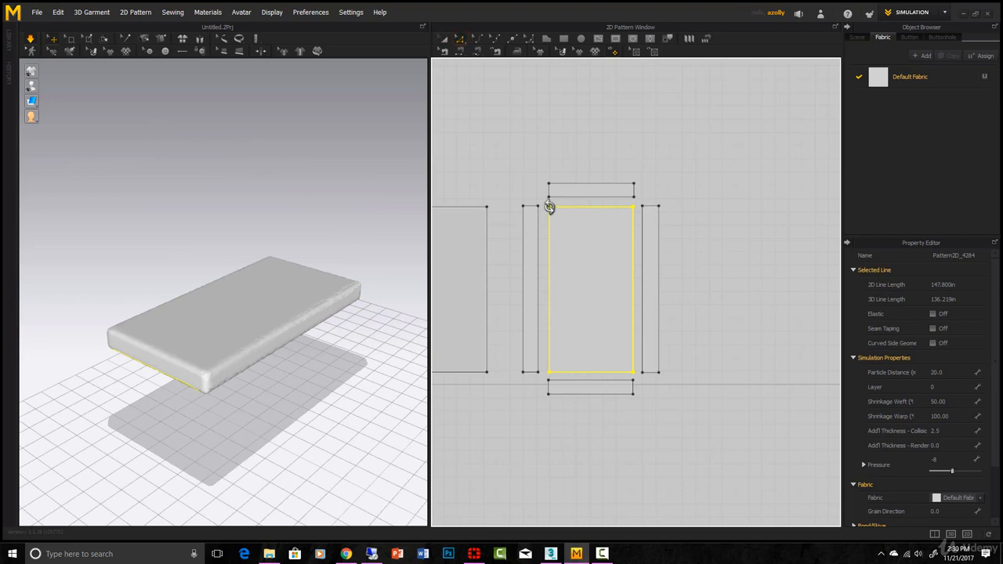
left_click(608, 205)
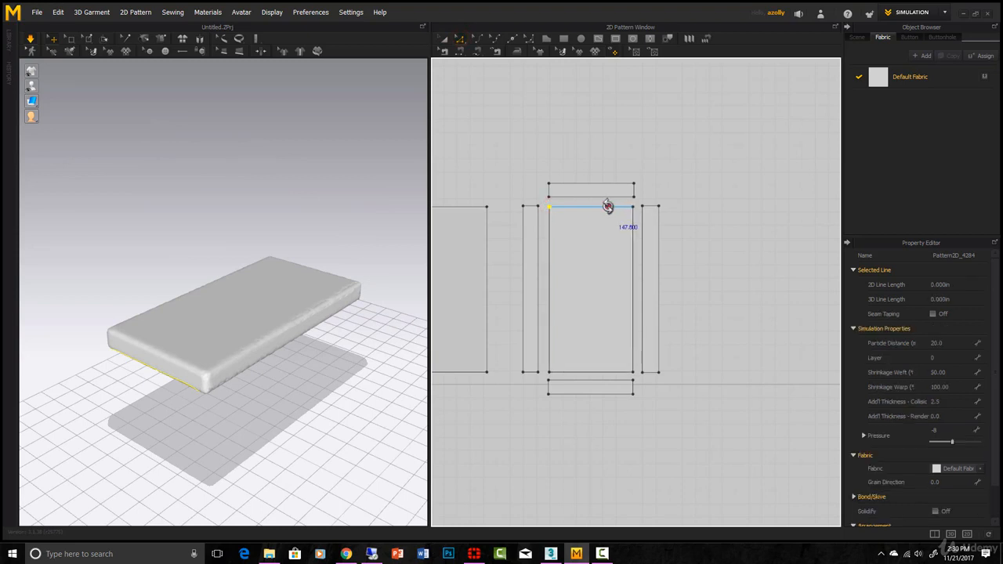
left_click(604, 206)
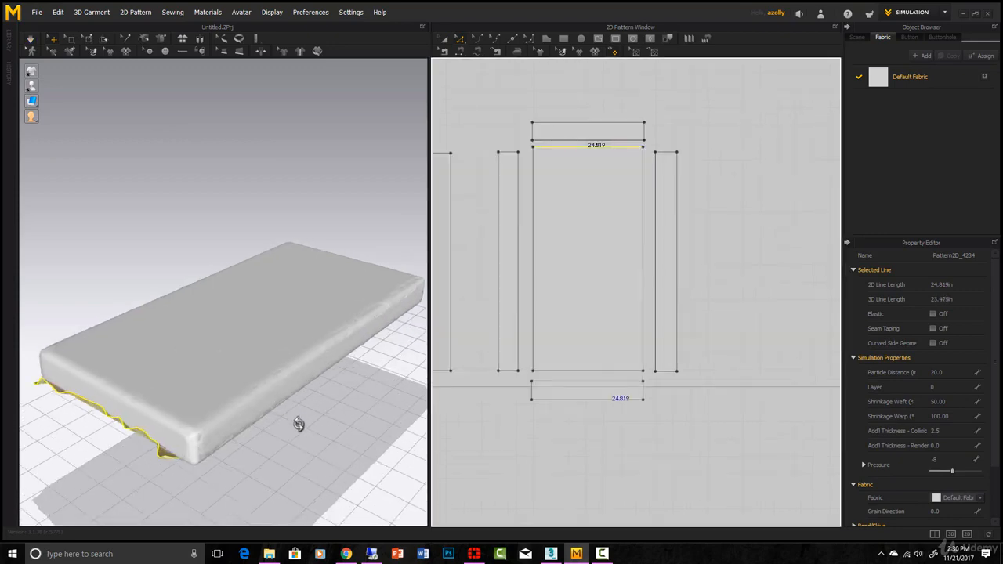
right_click_drag(277, 421, 122, 148)
left_click(29, 37)
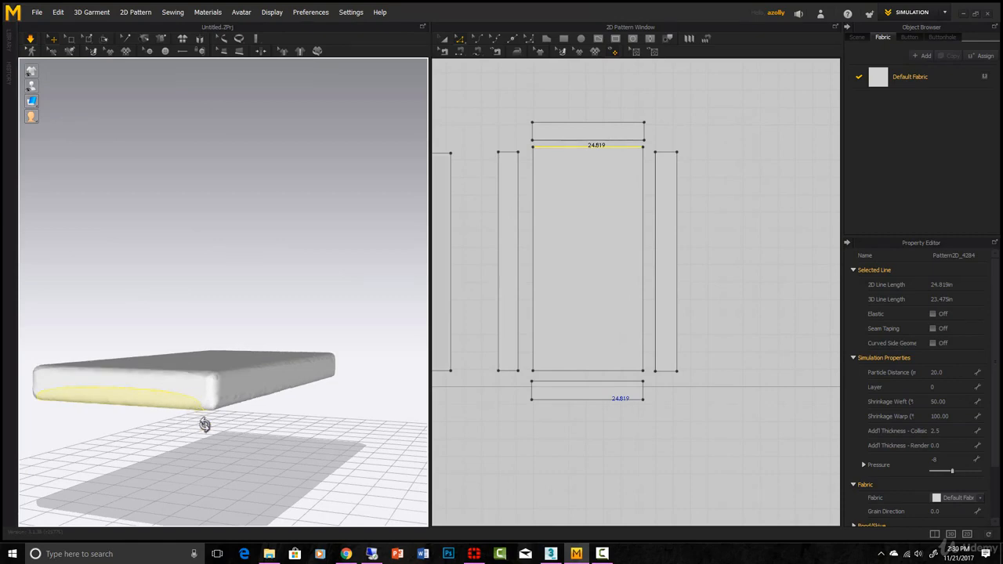
right_click_drag(205, 424, 243, 425)
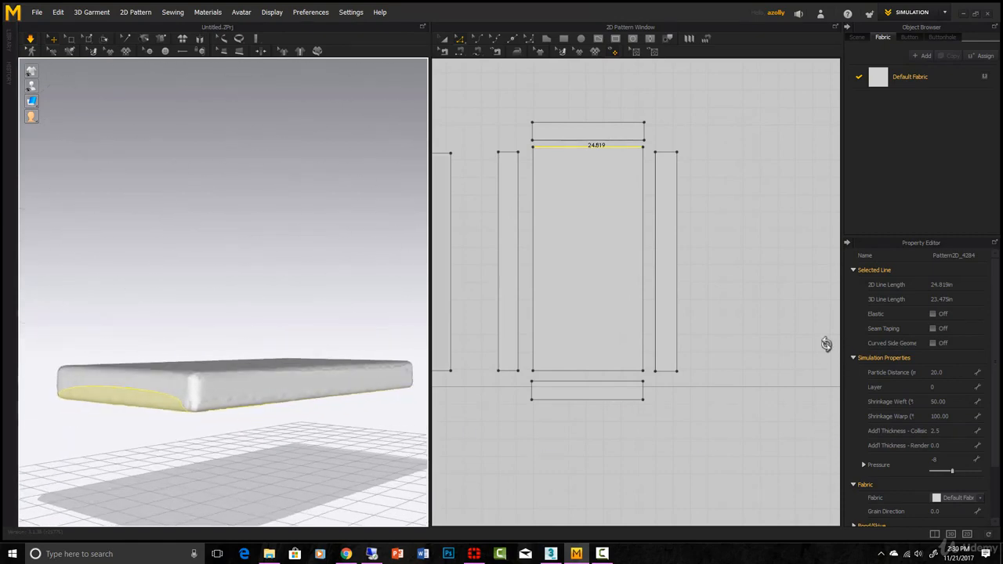
Step: Select all six cushion patterns together and set their pressure to -2
scroll(760, 332, "down", 3)
left_click(443, 40)
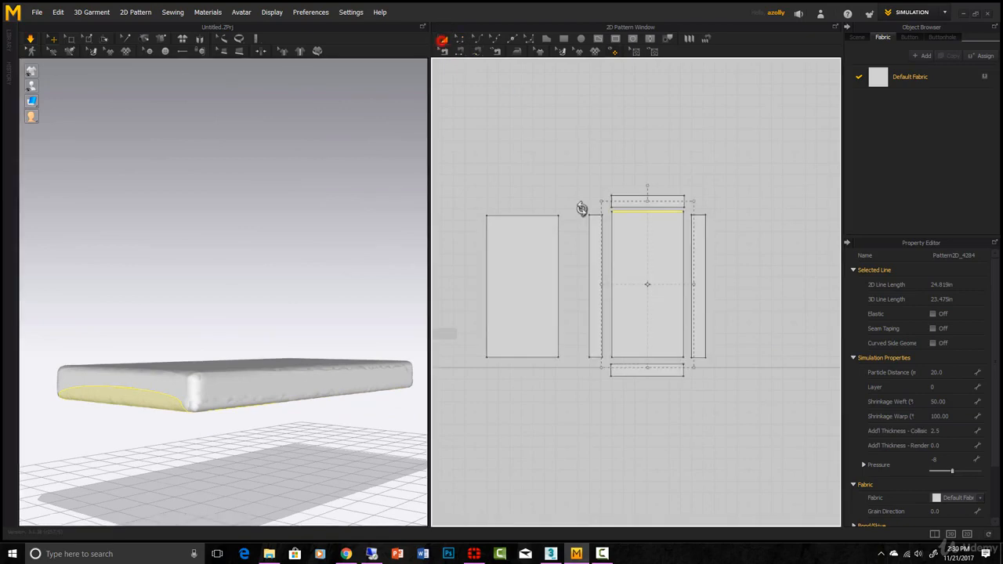
left_click_drag(476, 164, 736, 398)
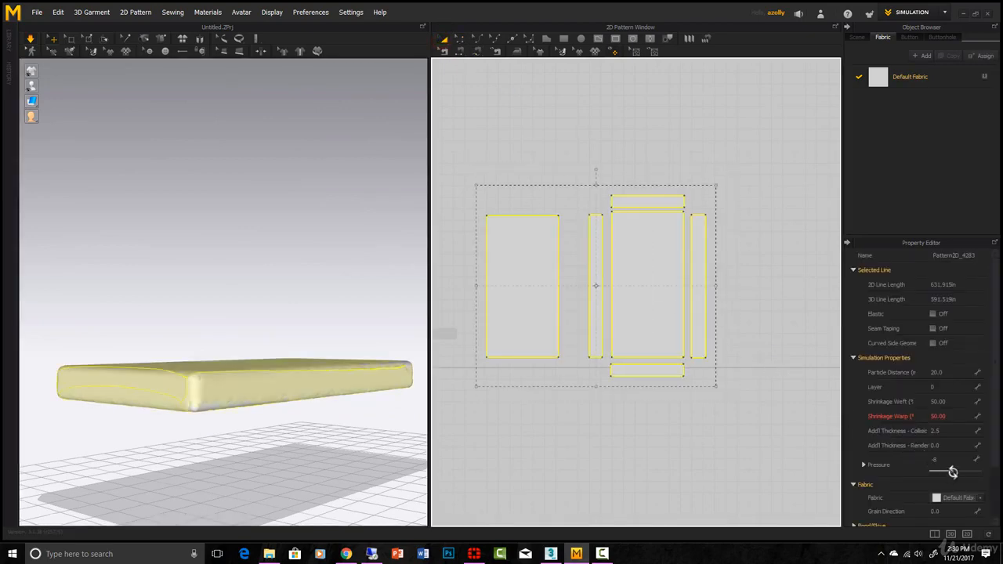
left_click_drag(953, 472, 954, 471)
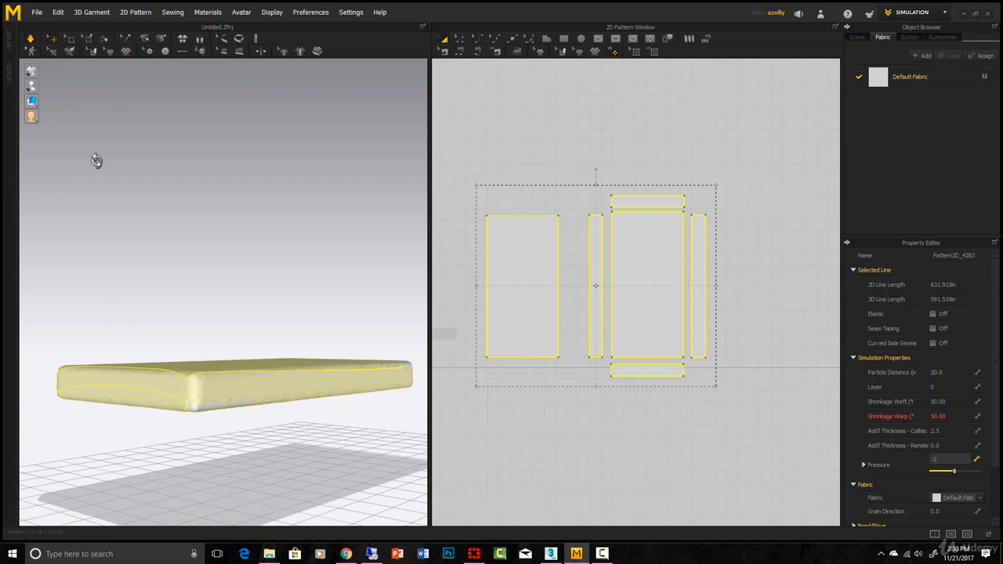
scroll(227, 334, "down", 2)
scroll(590, 358, "up", 2)
Step: Lengthen the narrow side strip between the two large patterns by moving its lower edge down about 9.3 in, and resimulate
key("z")
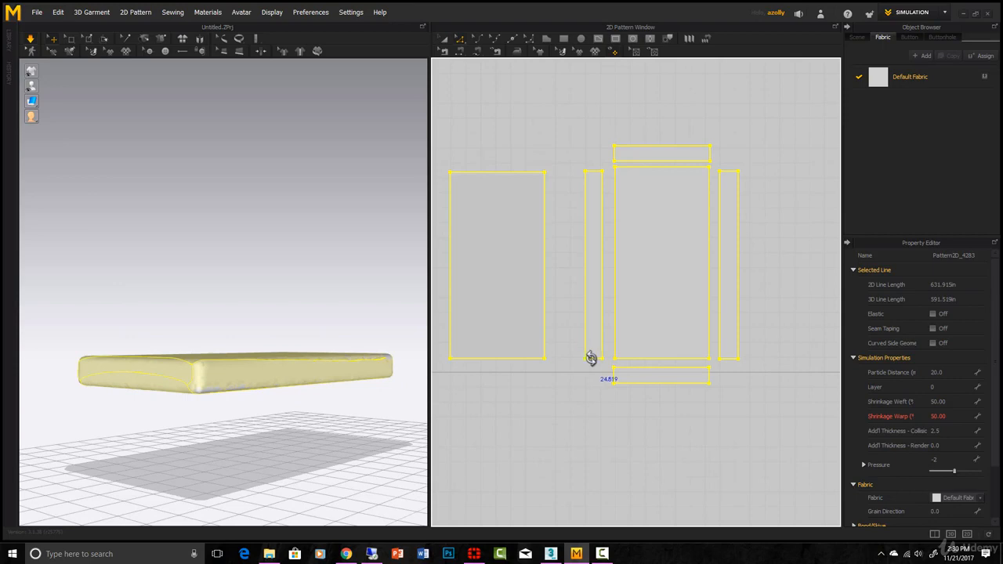
scroll(593, 358, "up", 4)
left_click_drag(592, 357, 597, 424)
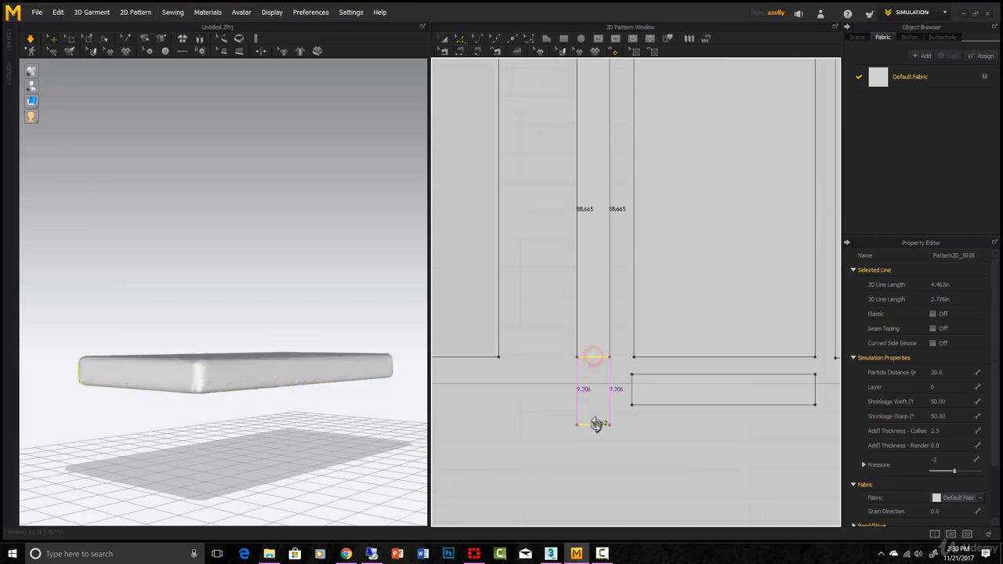
right_click_drag(293, 333, 222, 310)
left_click(31, 39)
left_click(31, 40)
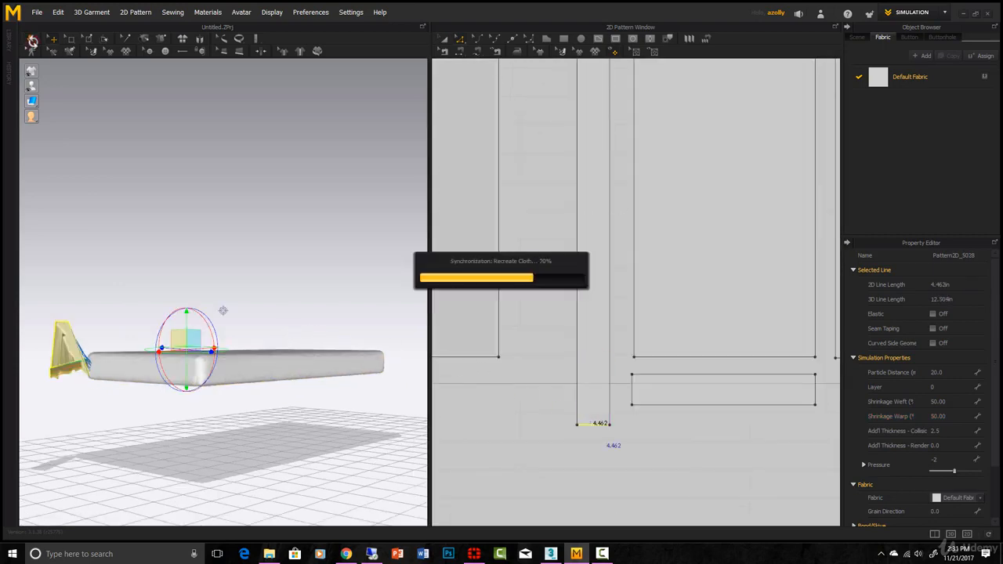
right_click_drag(188, 395, 247, 417)
scroll(466, 400, "down", 2)
Step: Select the underside pattern riding up the cushion's end face and raise its pressure to 5
left_click(246, 414)
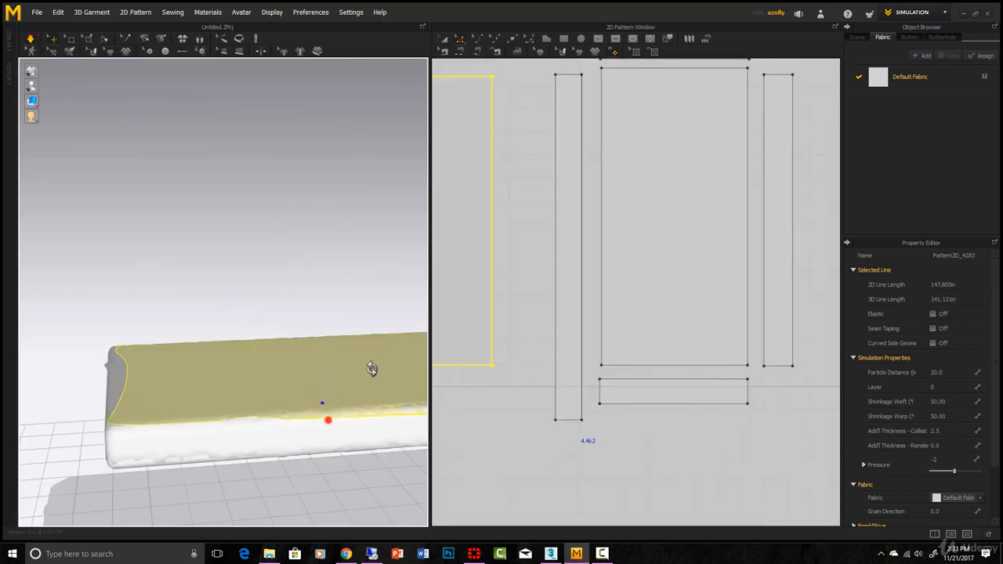
left_click(328, 417)
right_click_drag(386, 393, 287, 421)
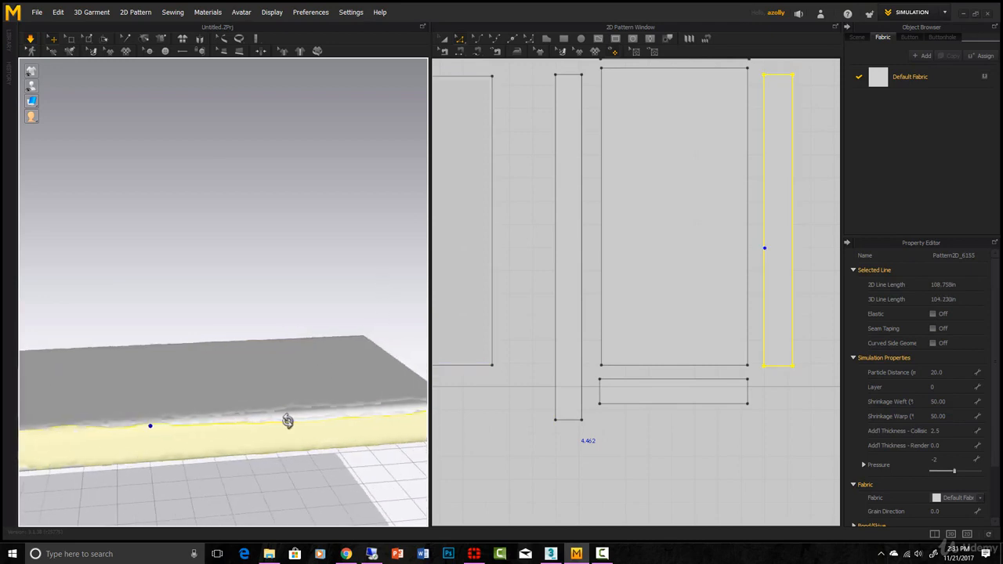
left_click(306, 352)
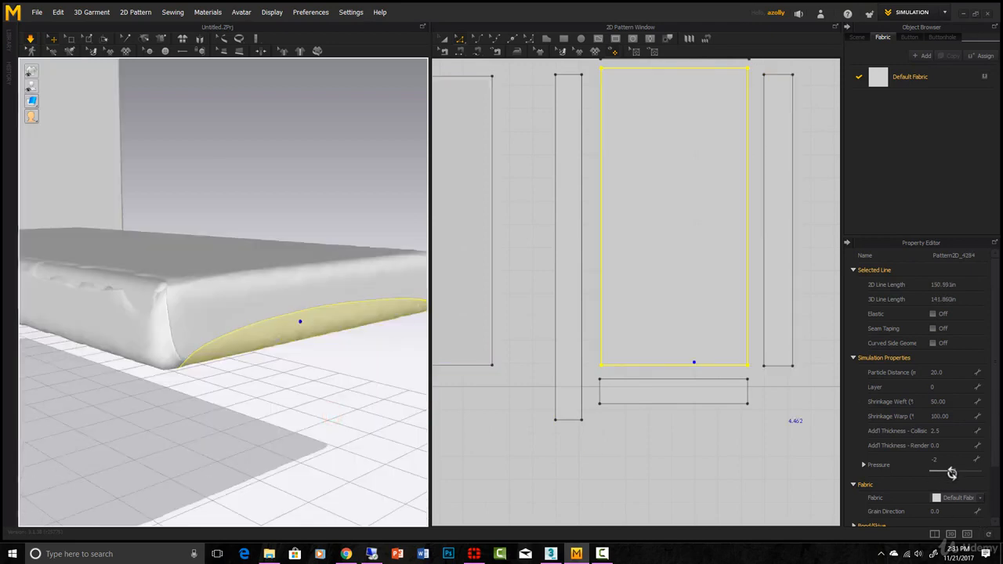
left_click_drag(951, 473, 954, 471)
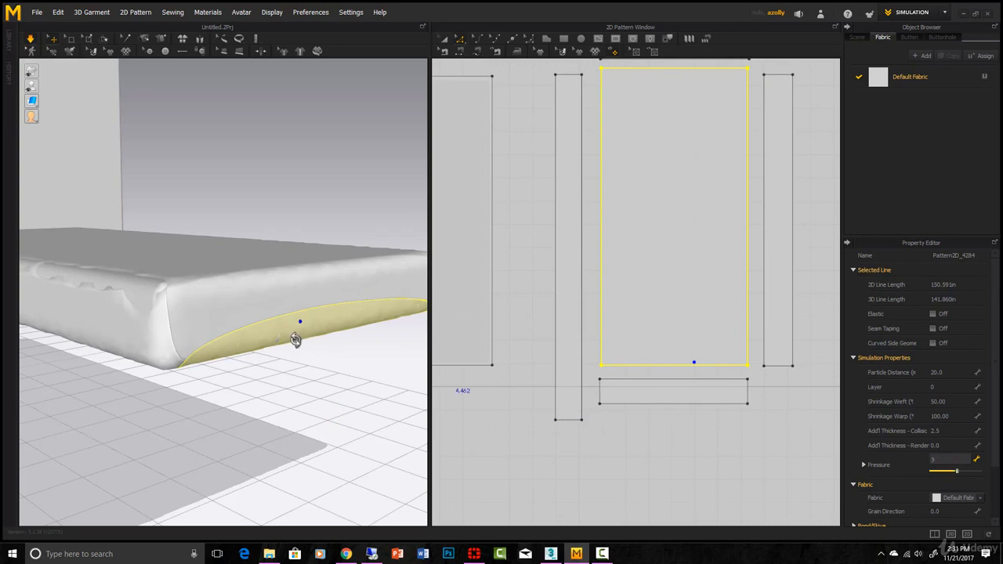
scroll(296, 343, "down", 4)
right_click_drag(317, 343, 345, 341)
scroll(623, 275, "down", 5)
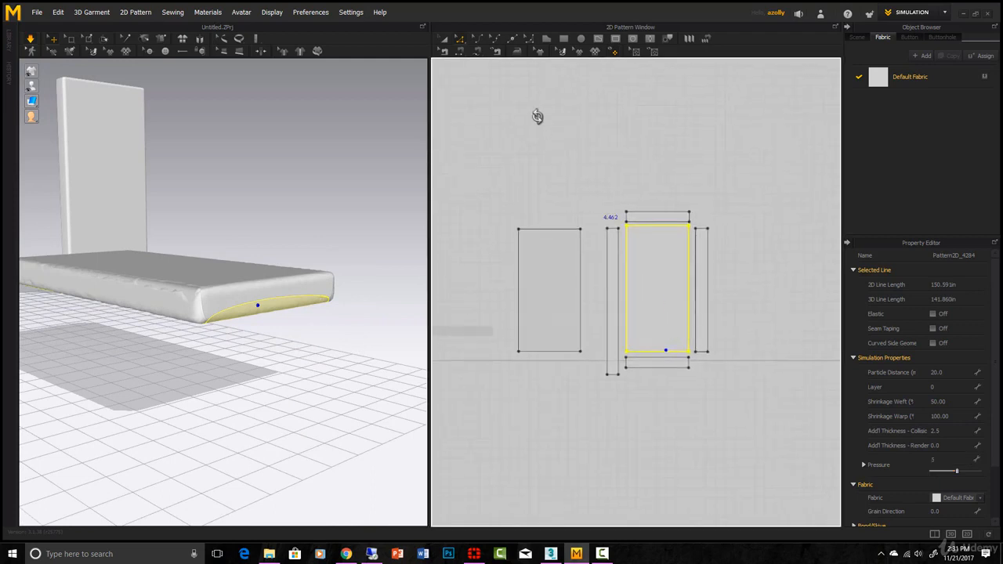
Step: Select all six cushion patterns together and set their pressure to 2
left_click_drag(499, 184, 748, 417)
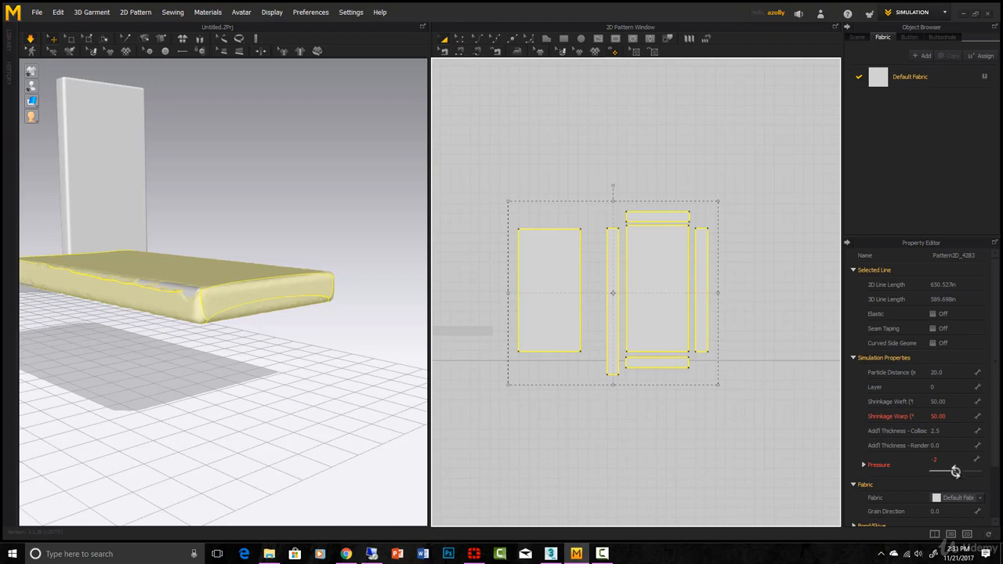
left_click(938, 460)
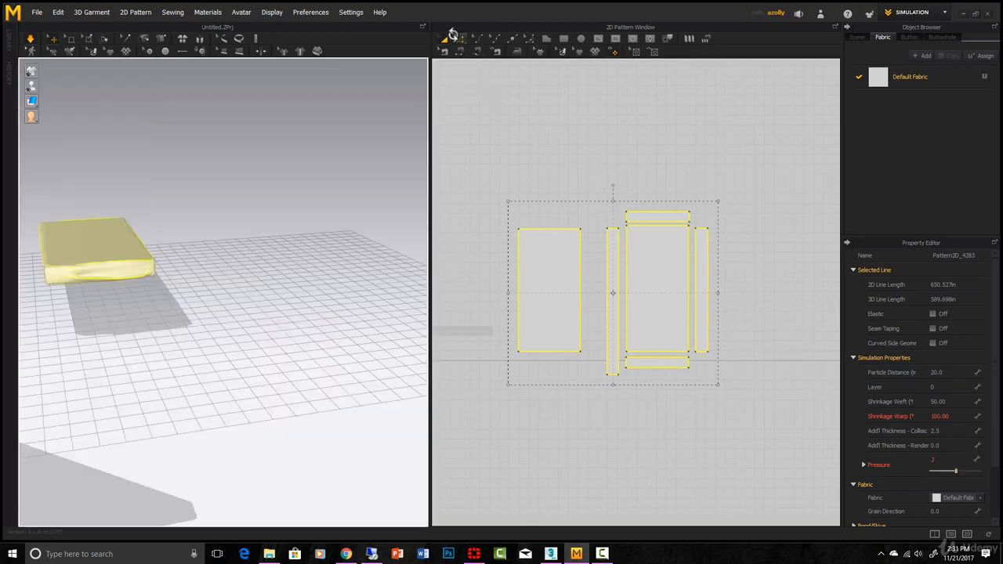
Step: Shorten the narrow strip between the two large patterns by moving its lower edge up about 9.3 in, level with the neighbouring pattern
left_click(457, 35)
scroll(624, 358, "up", 6)
left_click_drag(590, 415, 602, 338)
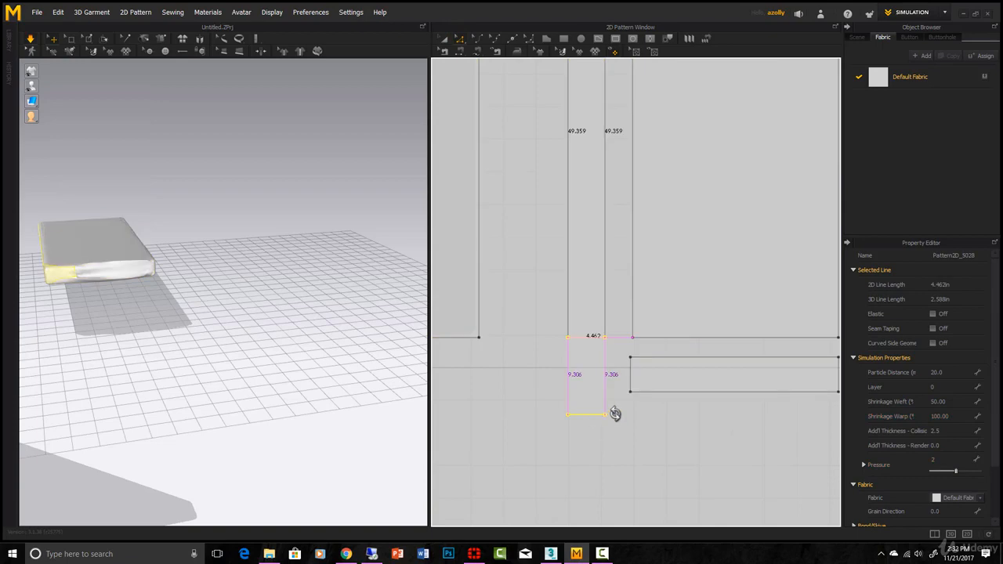
left_click(616, 412)
scroll(615, 412, "down", 5)
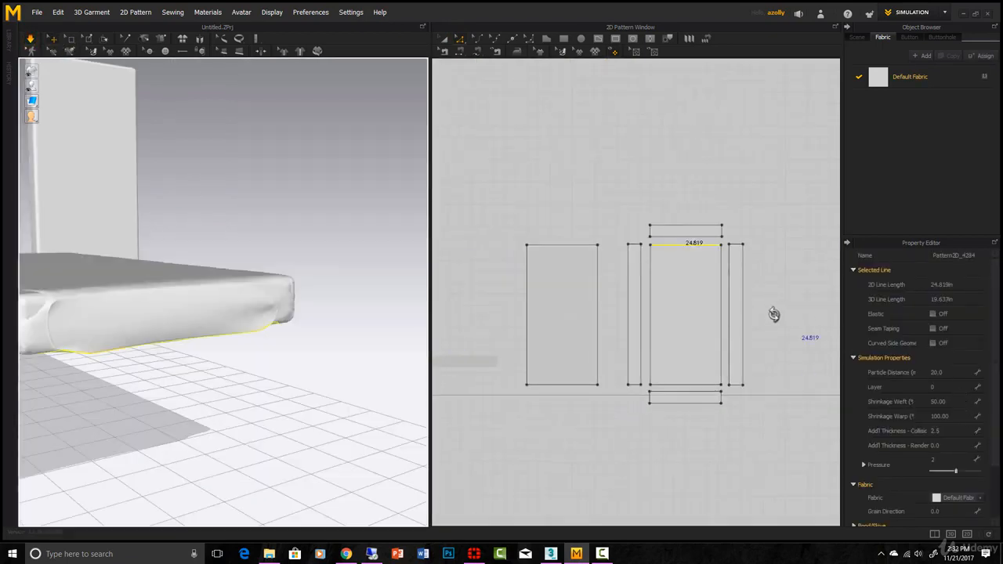
Step: Select all six cushion patterns, change their mesh type to Quad, and stop the simulation
left_click(445, 37)
key("ctrl+a")
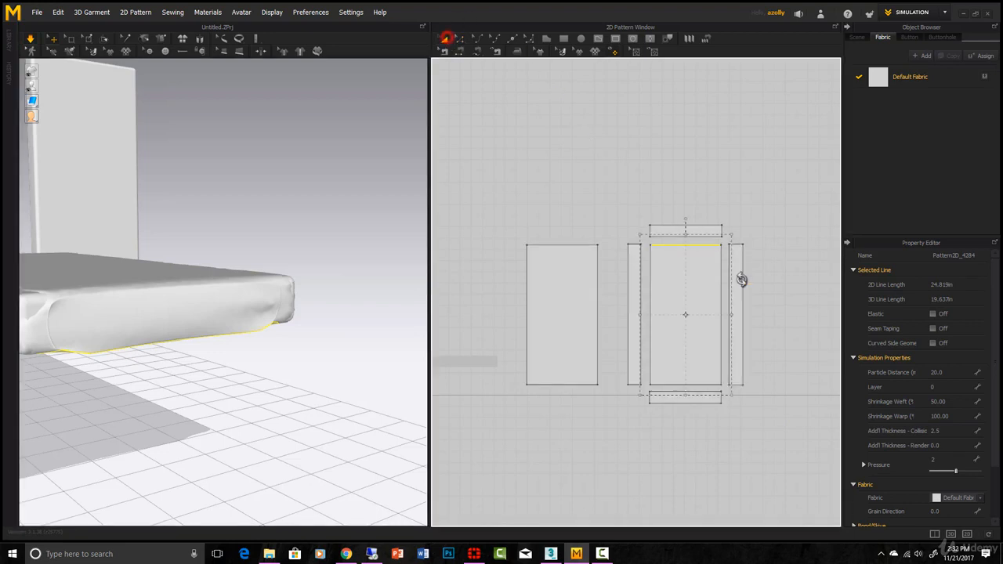
scroll(994, 425, "down", 3)
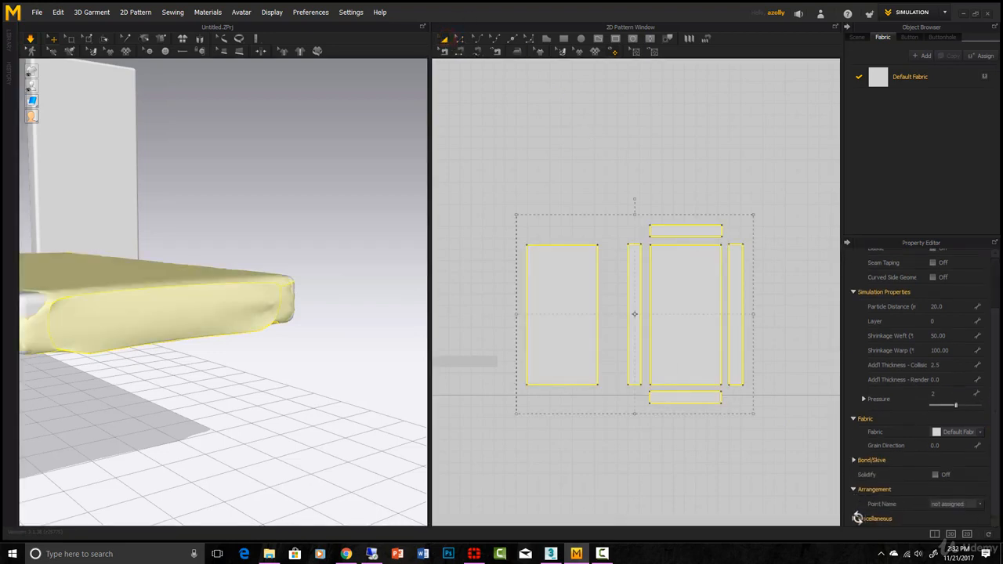
scroll(893, 506, "down", 2)
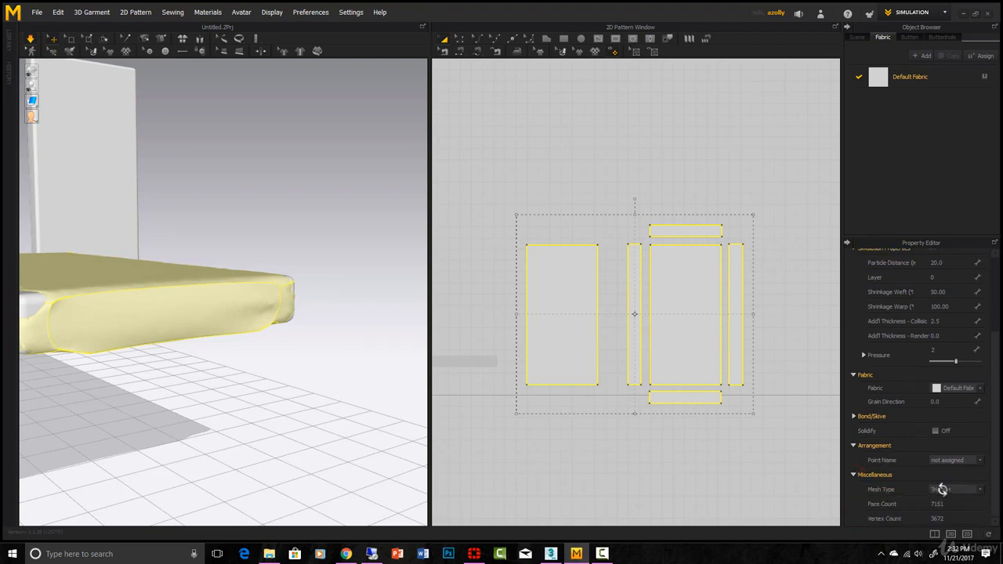
left_click(944, 490)
left_click(939, 500)
key("space")
Step: Set the particle distance of all six selected patterns to 10
left_click_drag(994, 489, 991, 356)
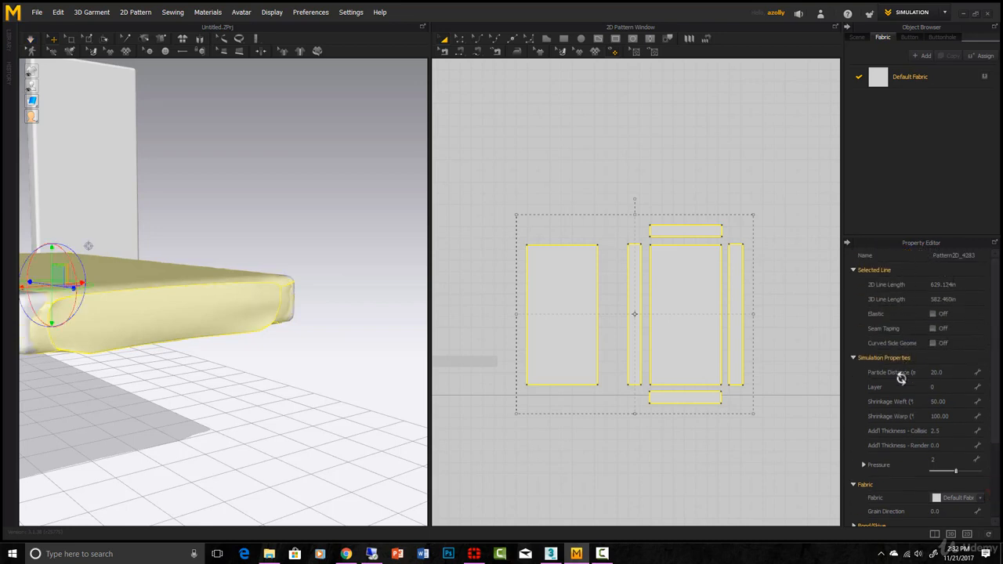
left_click(931, 373)
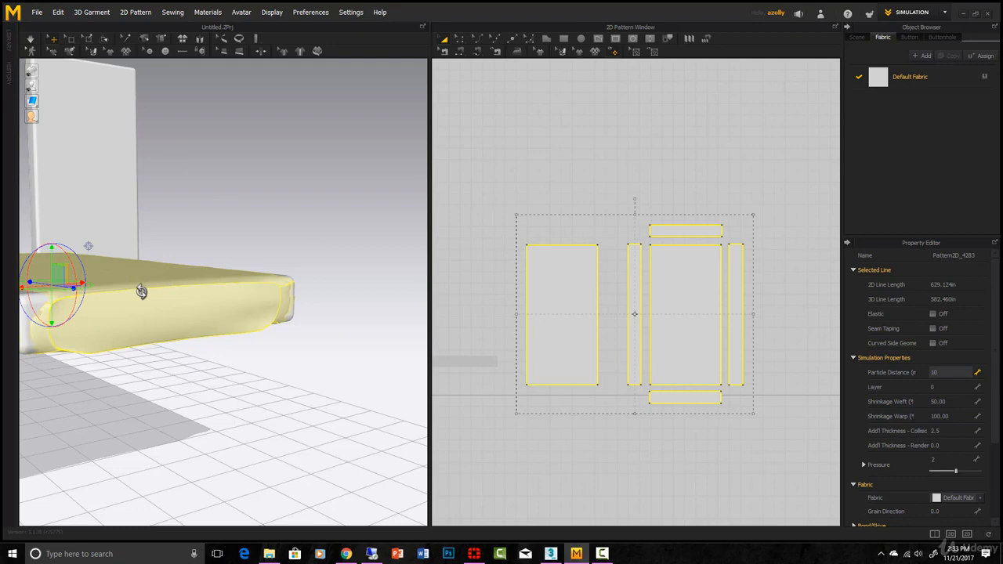
scroll(142, 291, "down", 3)
right_click_drag(142, 290, 640, 386)
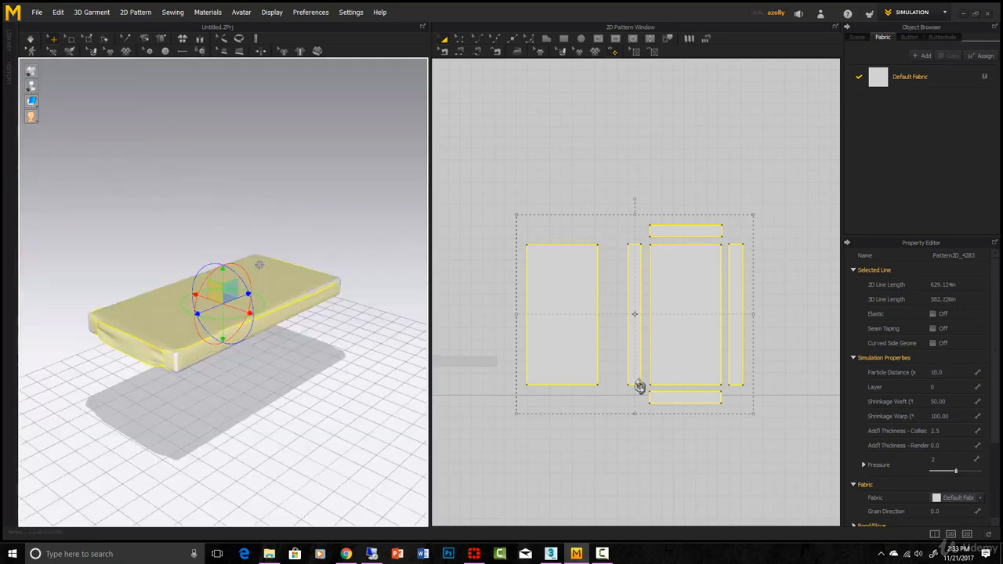
left_click(460, 37)
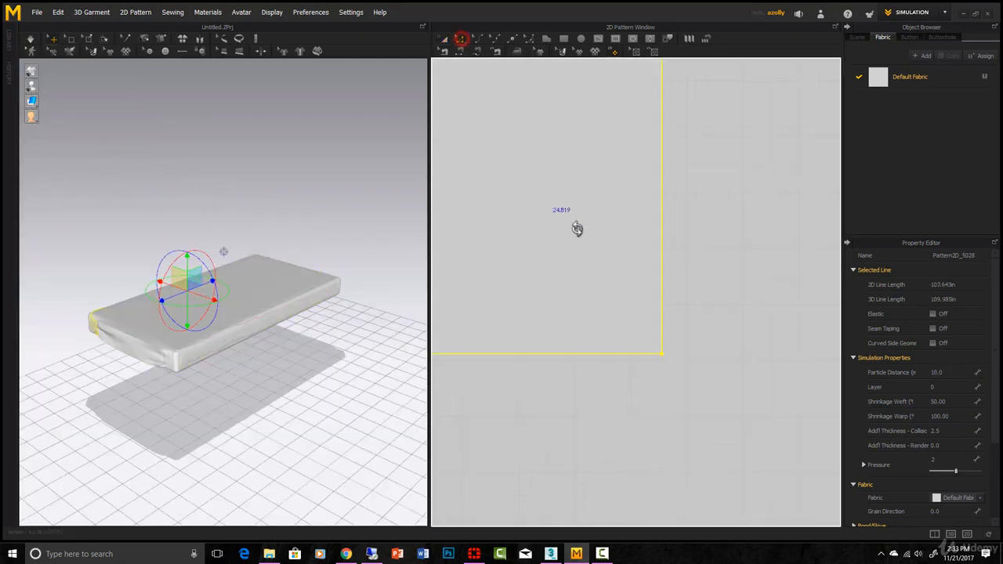
left_click(560, 274)
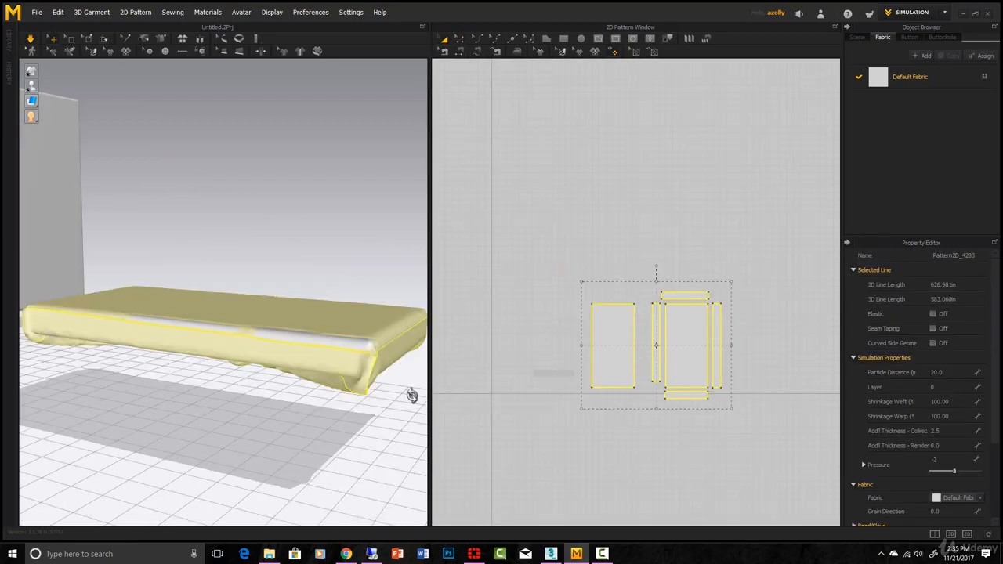
Step: Set the weft shrinkage of all six selected patterns to 60 while the cover is simulating
right_click_drag(410, 396, 207, 337)
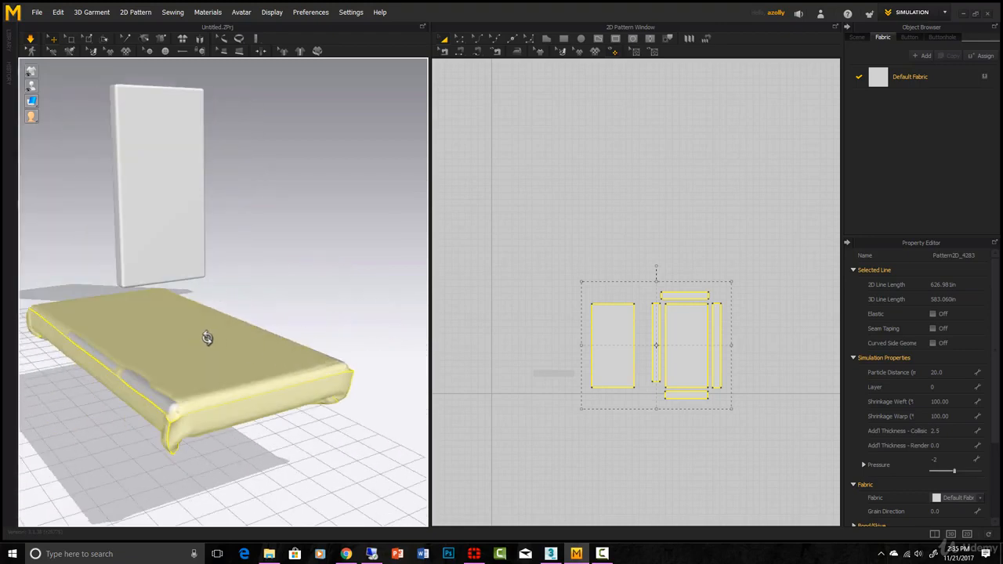
left_click(951, 402)
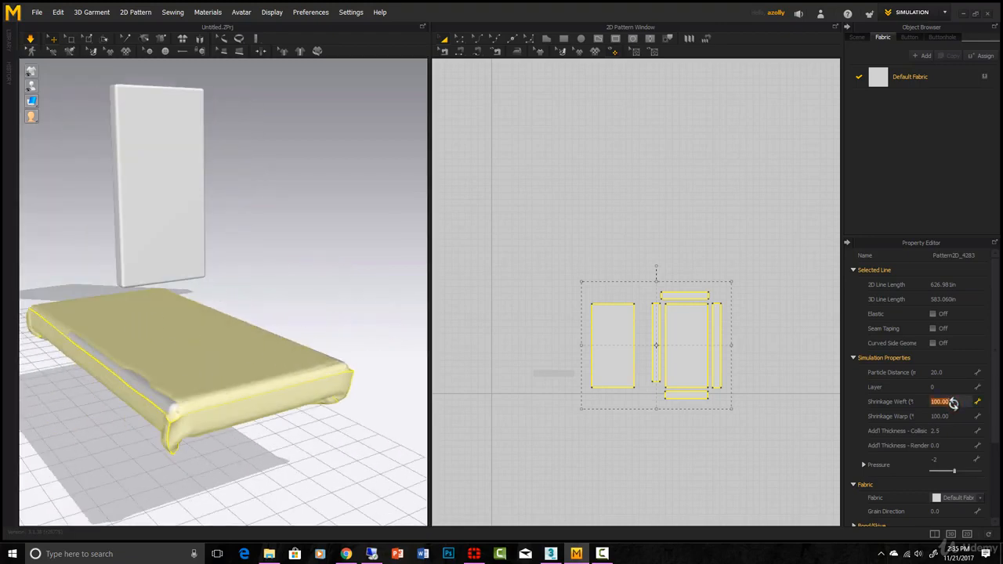
key("Return")
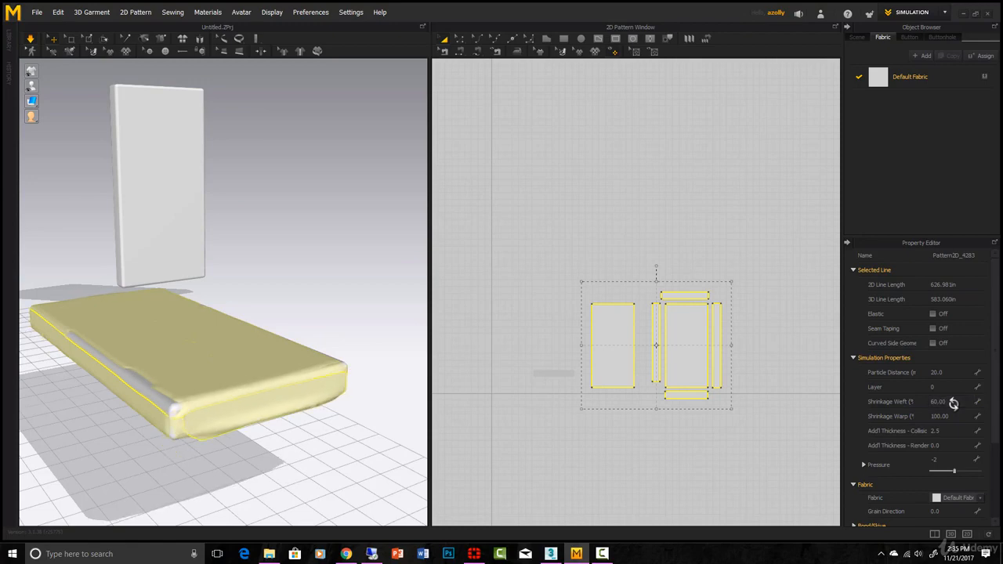
right_click_drag(422, 354, 441, 374)
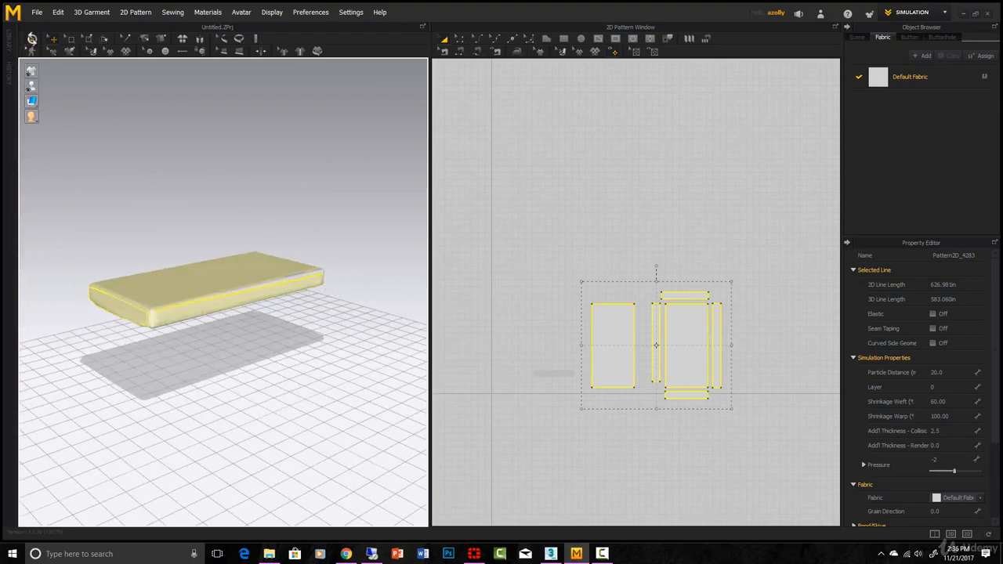
Step: Deselect the patterns, examine how the cover fits the cushion's corners and edges, and stop the simulation
left_click(568, 272)
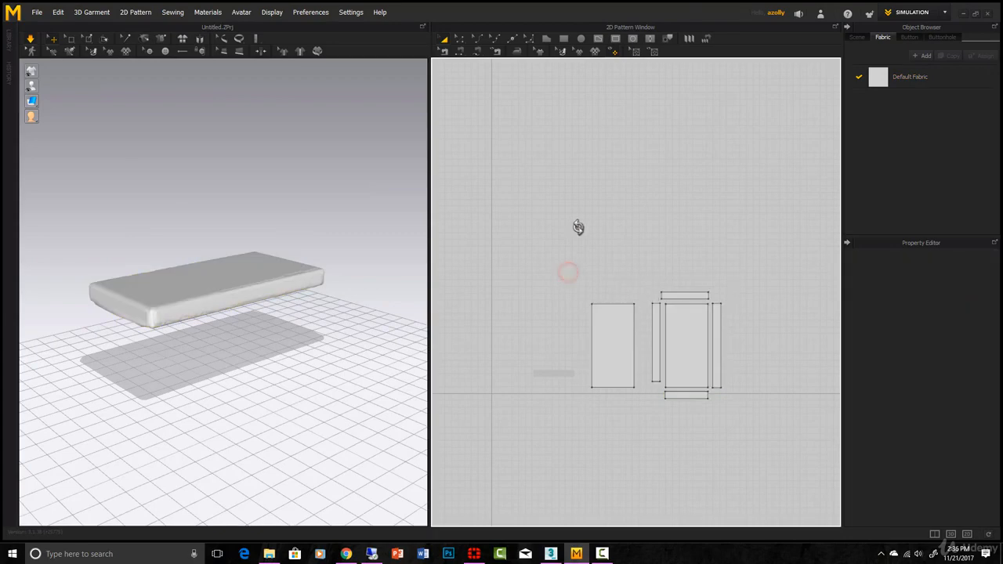
scroll(210, 328, "up", 3)
right_click_drag(210, 327, 167, 367)
right_click_drag(354, 457, 342, 452)
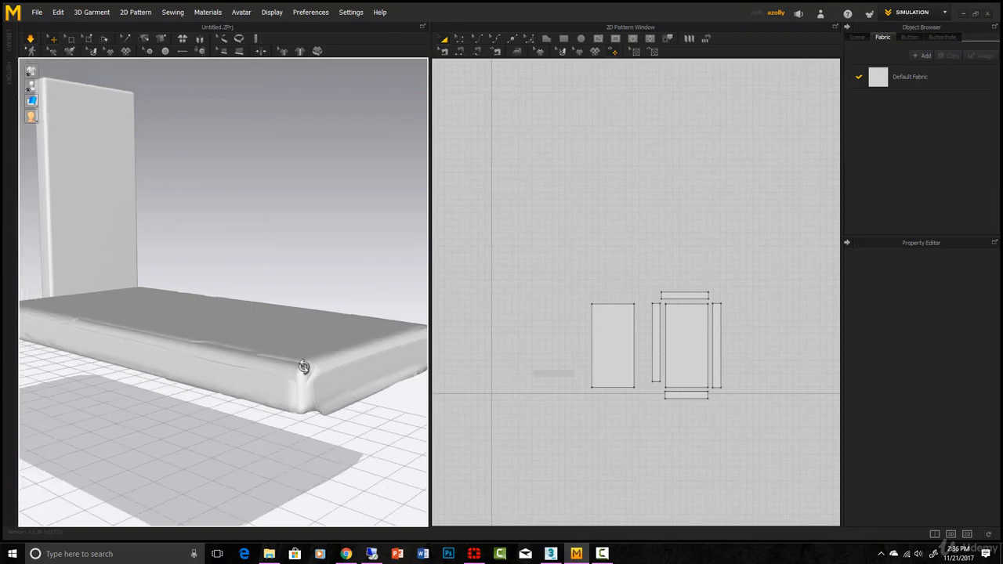
scroll(337, 421, "down", 3)
right_click_drag(327, 423, 290, 410)
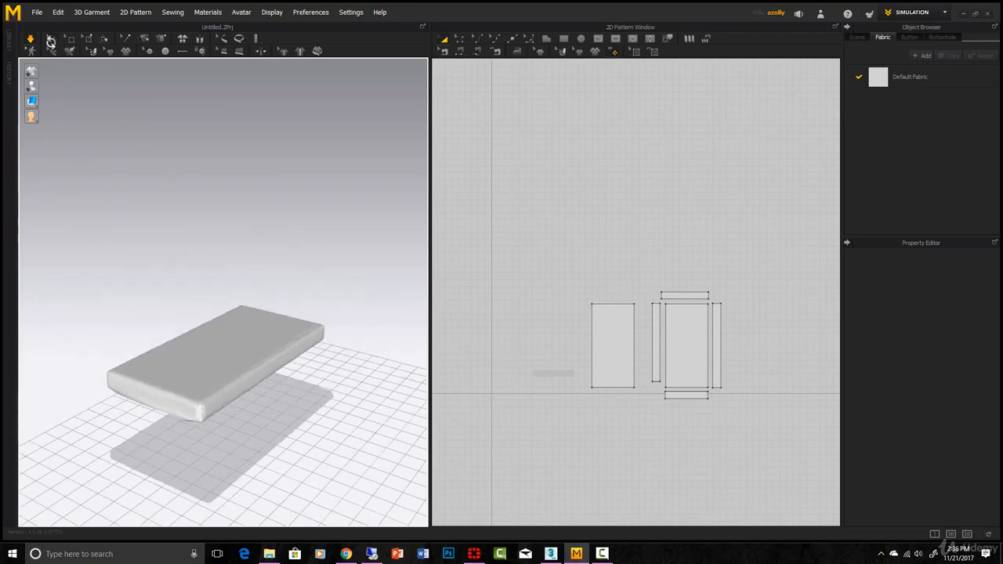
left_click(31, 40)
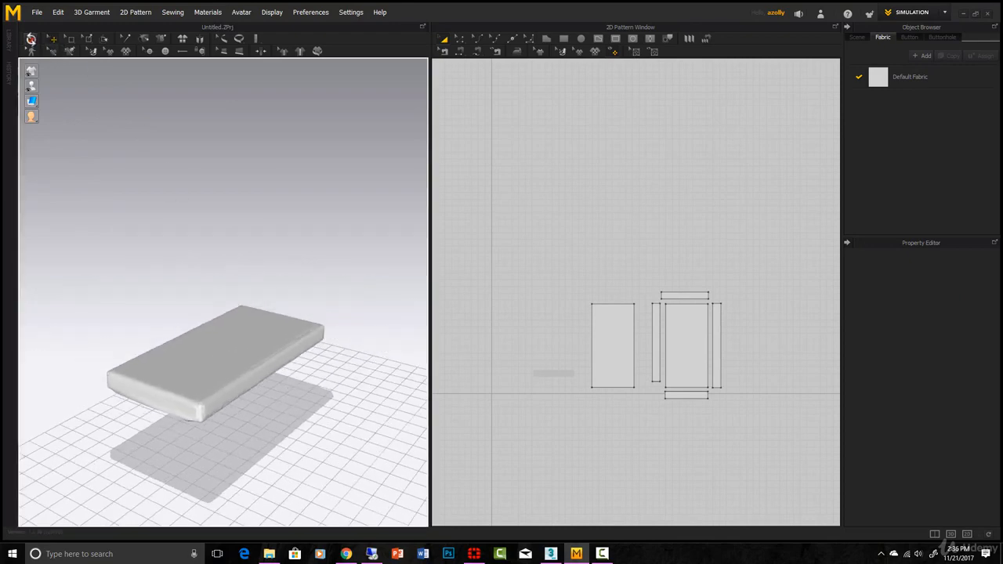
Step: Select the cushion's top pattern and check its mesh type and the available export formats
left_click(268, 333)
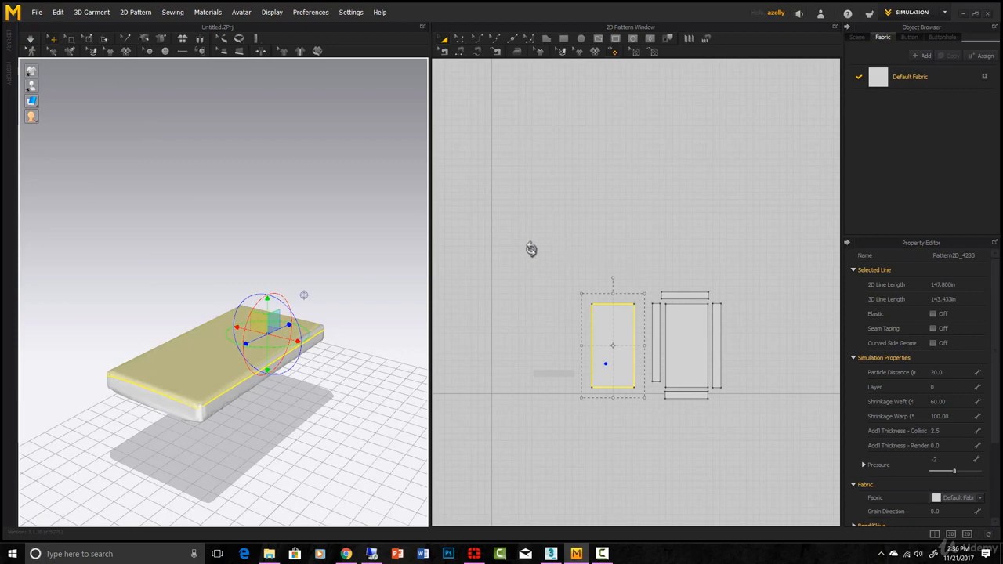
left_click(37, 12)
mouse_move(69, 132)
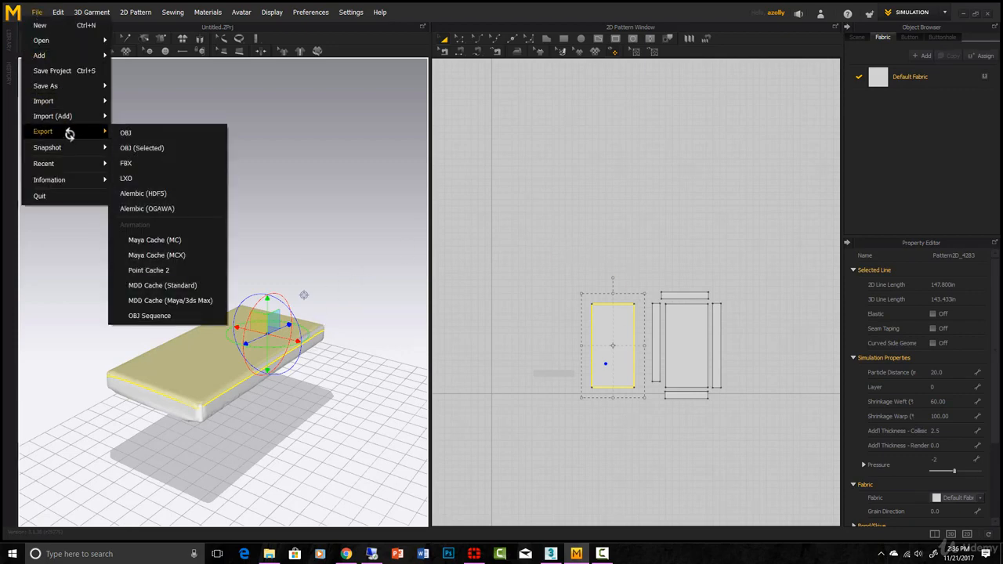
left_click(942, 258)
scroll(948, 376, "down", 3)
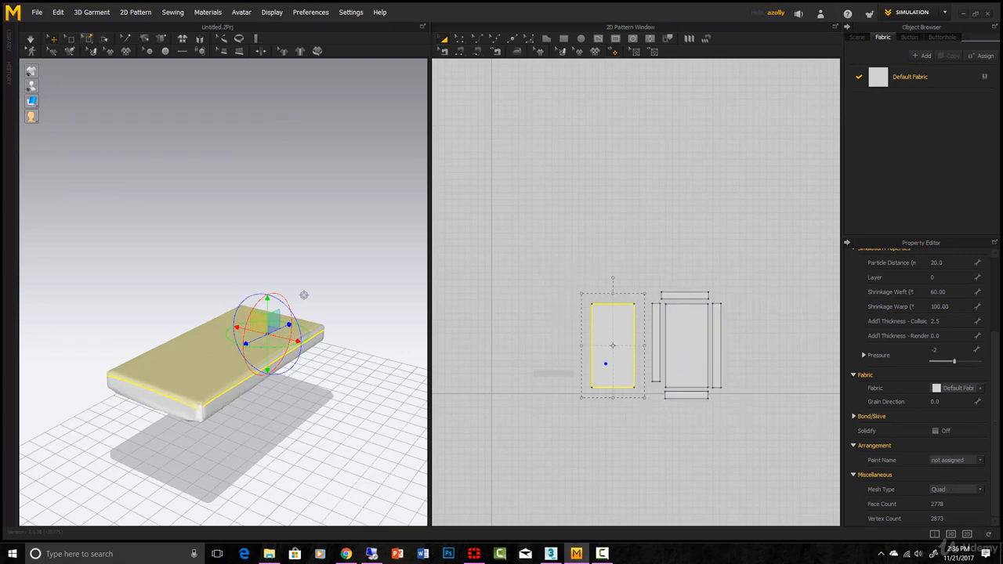
left_click(36, 11)
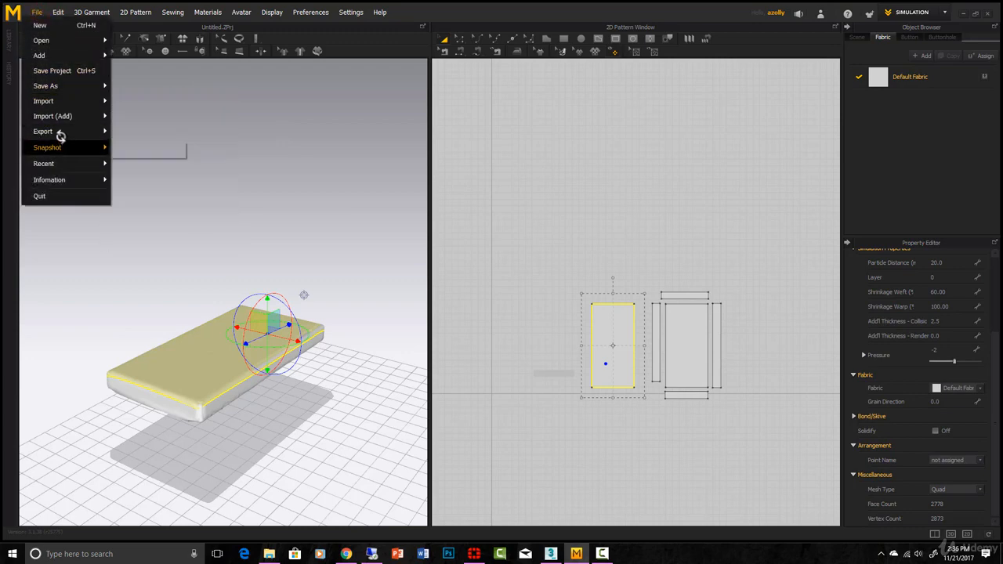
mouse_move(61, 133)
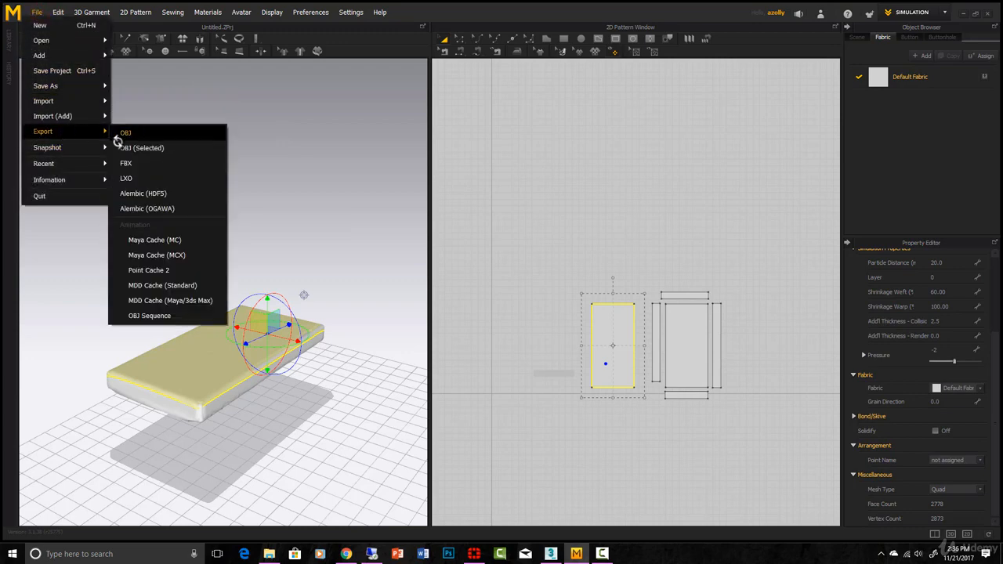
left_click(530, 193)
Step: Select all six patterns and export the cover to FBX as a single unwelded, thin object in millimetres
left_click_drag(561, 230, 749, 400)
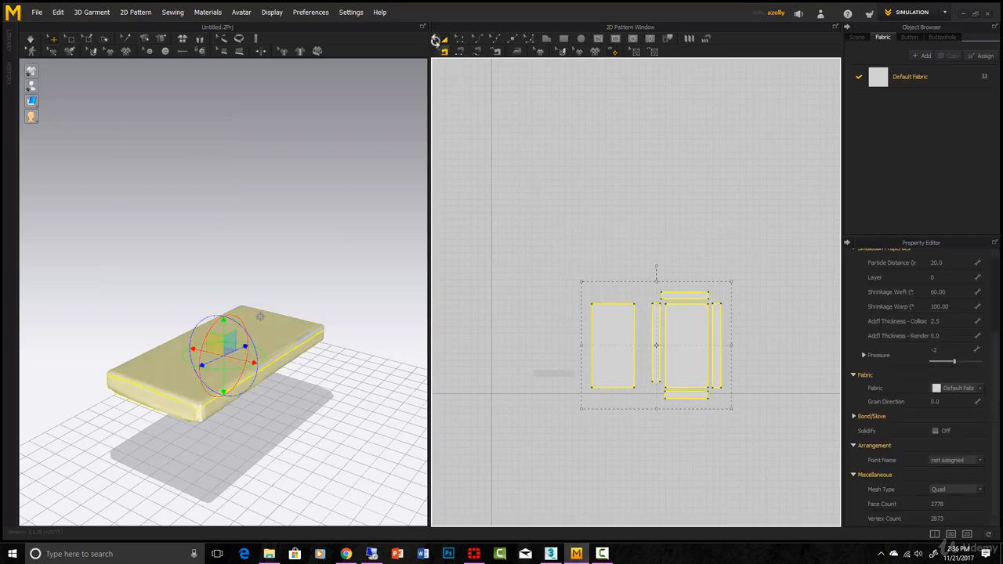
left_click(37, 12)
left_click(61, 132)
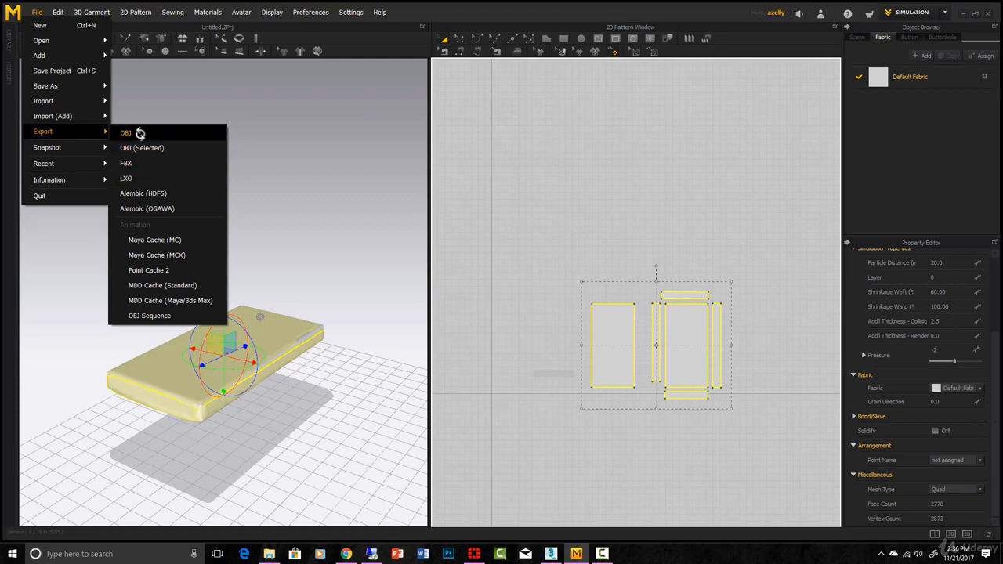
left_click(139, 163)
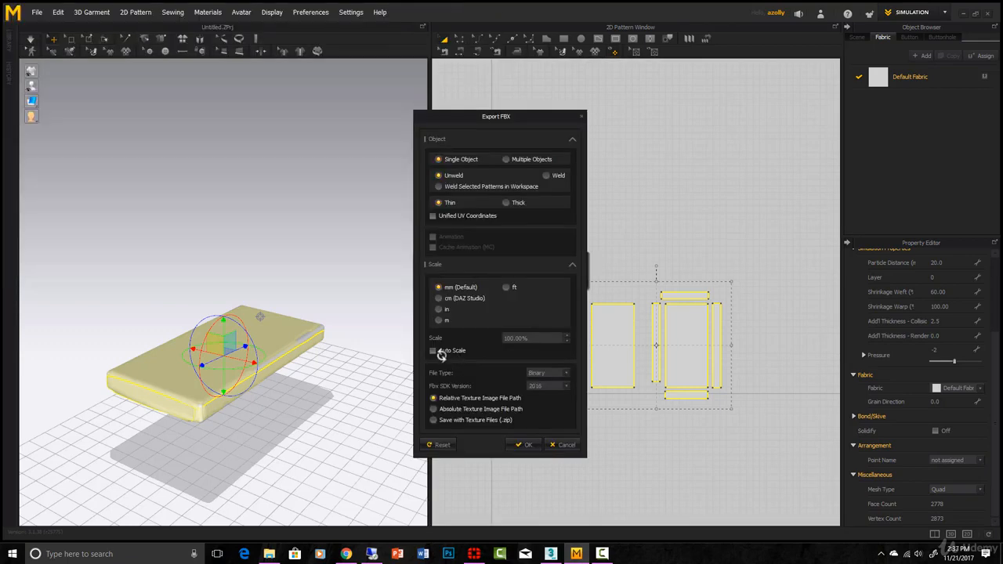
left_click(523, 444)
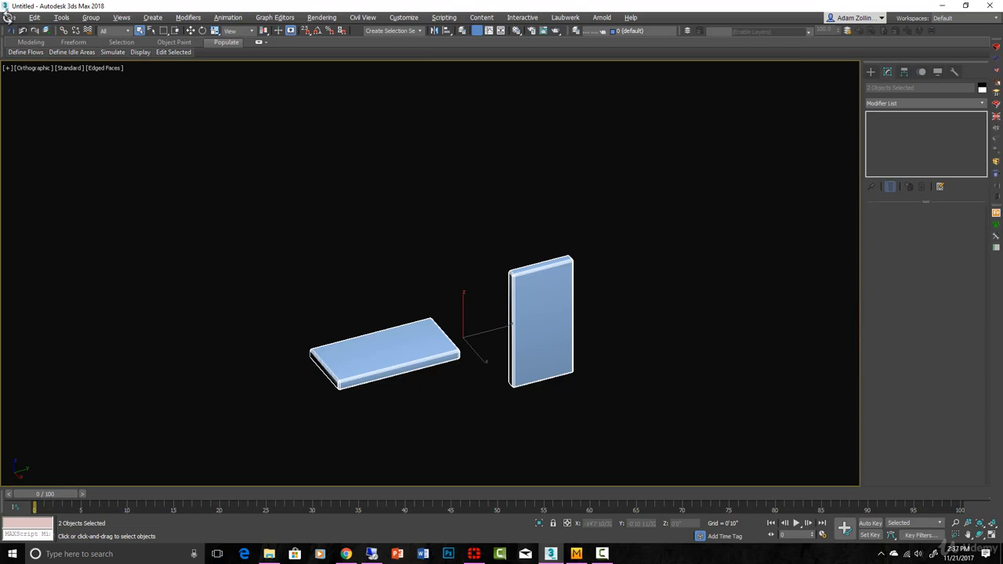
Step: Switch to 3ds Max and import the exported cushion cover FBX into the scene with the two bench cushions
left_click(9, 16)
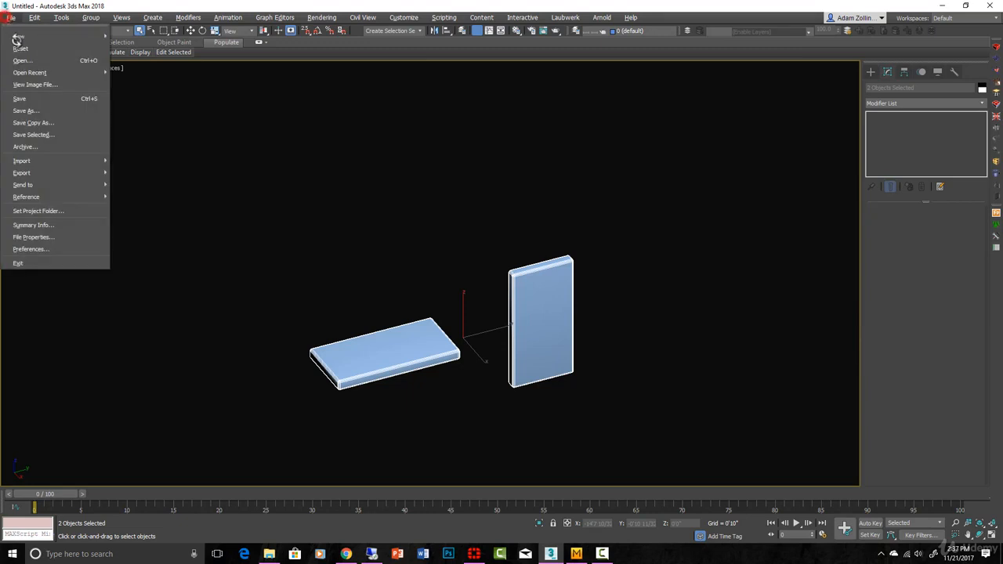
left_click(53, 163)
left_click(129, 167)
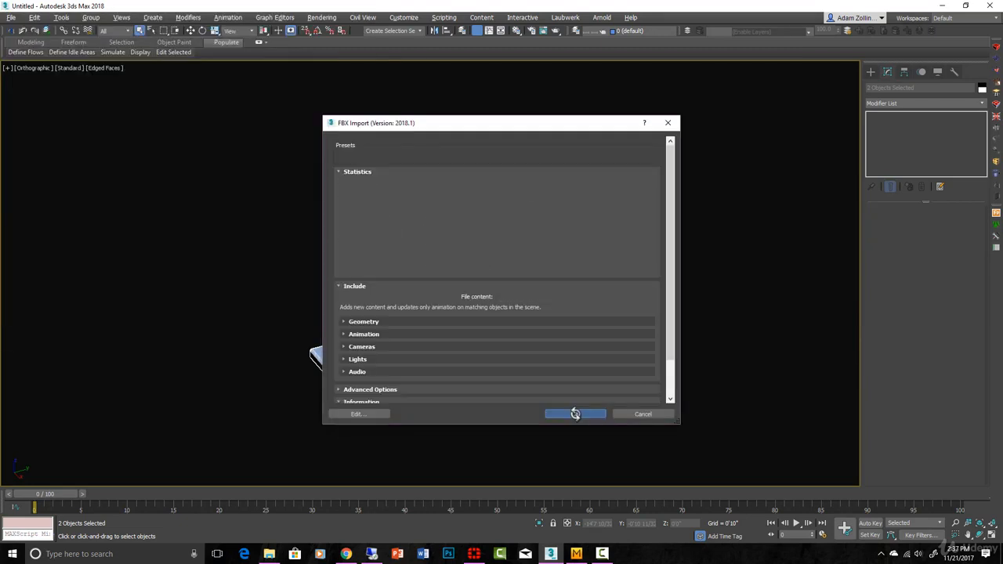
left_click(575, 412)
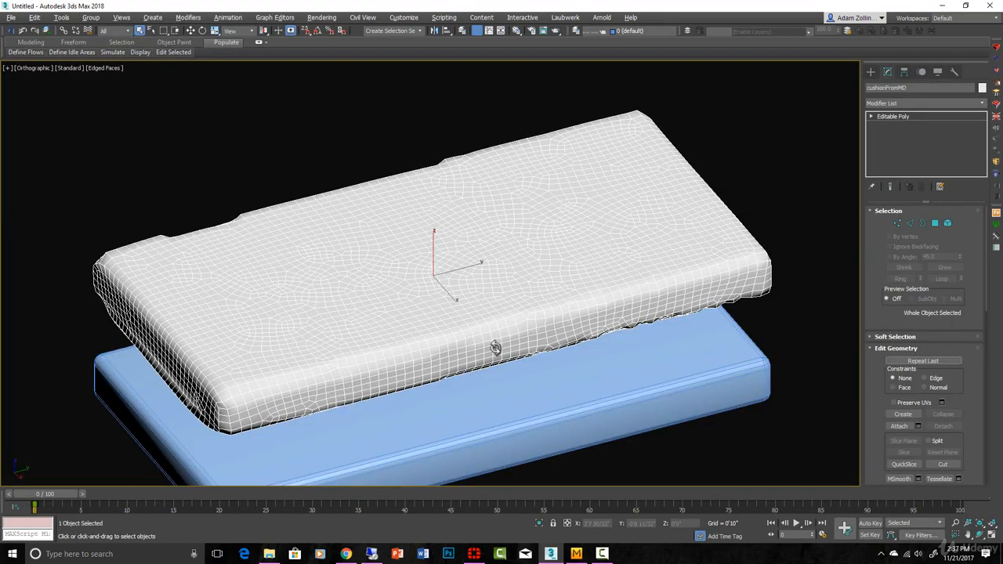
Step: Examine the imported cushion cover's mesh from above and below, with and without its edges displayed
left_click(775, 316)
scroll(683, 304, "down", 3)
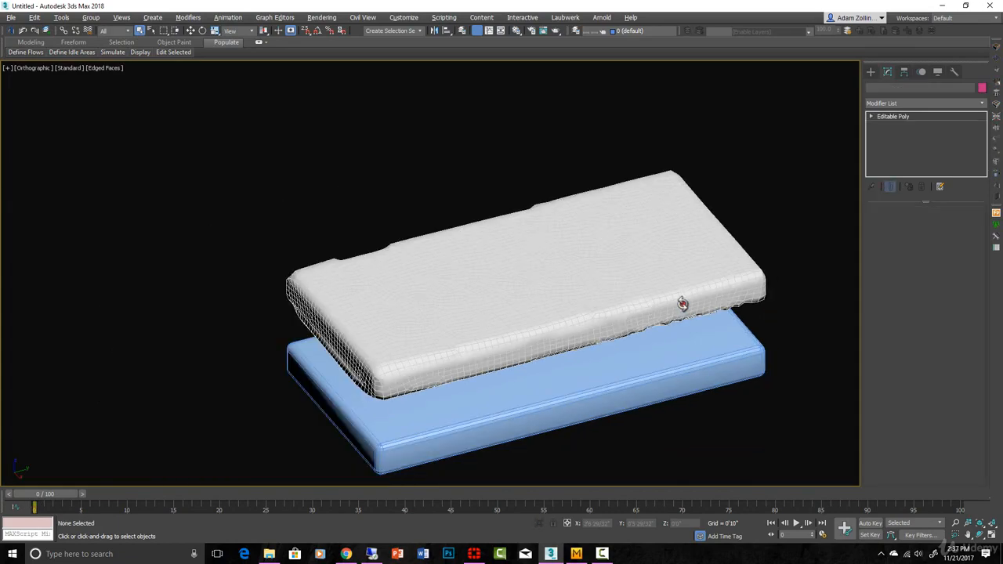
mouse_move(667, 335)
middle_mouse_down("alt")
mouse_move(694, 318)
mouse_move(645, 338)
mouse_move(562, 311)
mouse_move(575, 342)
mouse_move(681, 302)
mouse_move(728, 331)
mouse_move(656, 349)
mouse_move(692, 329)
mouse_move(651, 314)
mouse_move(656, 284)
mouse_move(658, 325)
middle_mouse_up("alt")
key("F4")
scroll(662, 339, "down", 3)
key("F4")
scroll(658, 324, "up", 5)
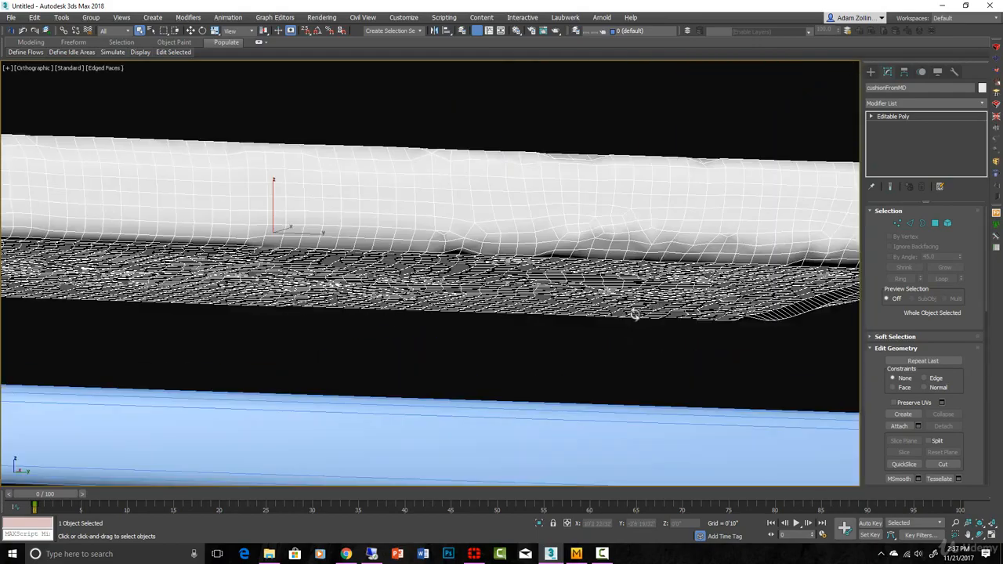
scroll(589, 290, "down", 5)
middle_click_drag(587, 289, 612, 314, "alt")
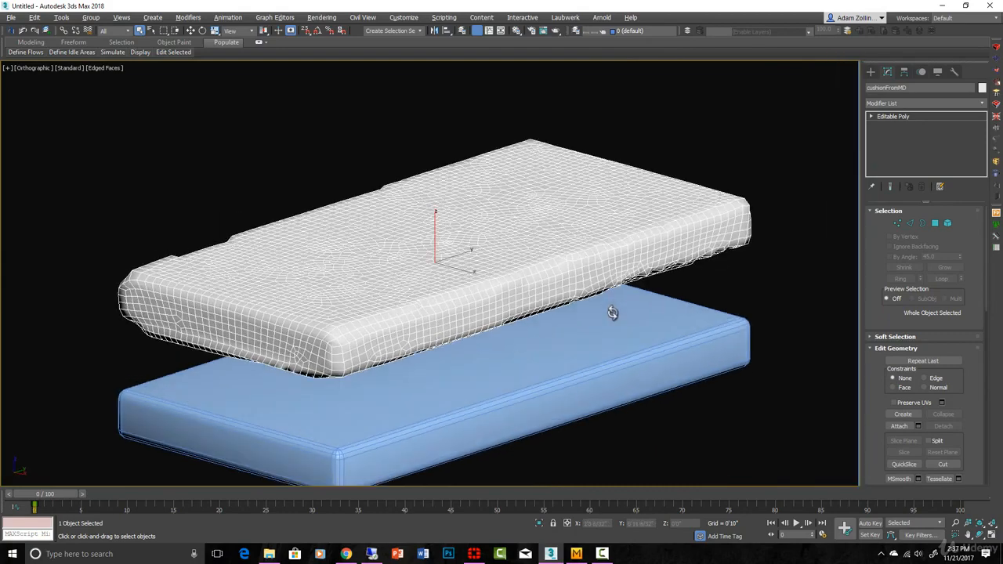
Step: Select an edge near the cushion cover's front corner, inspect the mesh around it, and leave edge selection
scroll(313, 336, "up", 8)
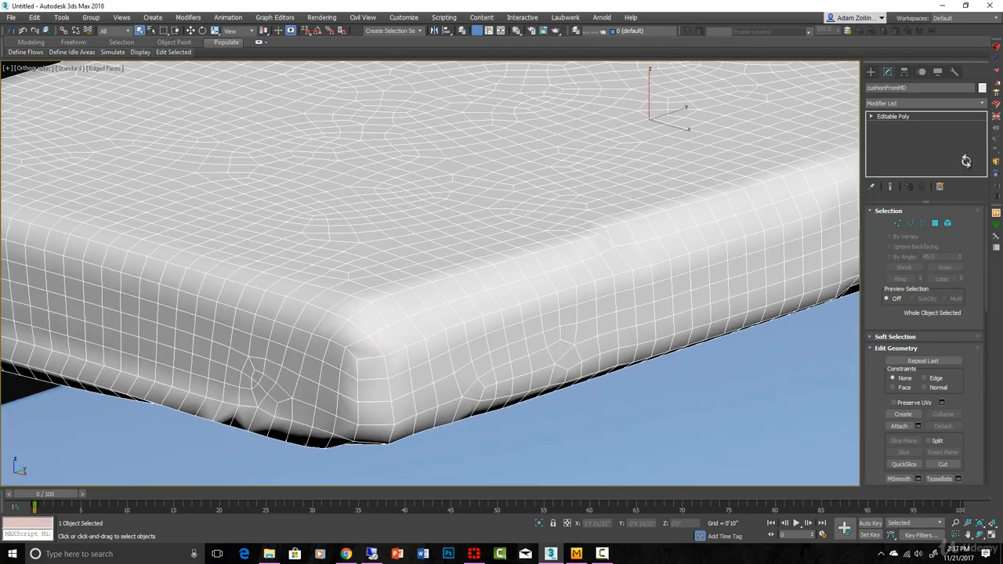
left_click(908, 223)
left_click(396, 339)
middle_click_drag(395, 339, 472, 374, "alt")
scroll(473, 373, "down", 6)
middle_click_drag(562, 372, 695, 294, "alt")
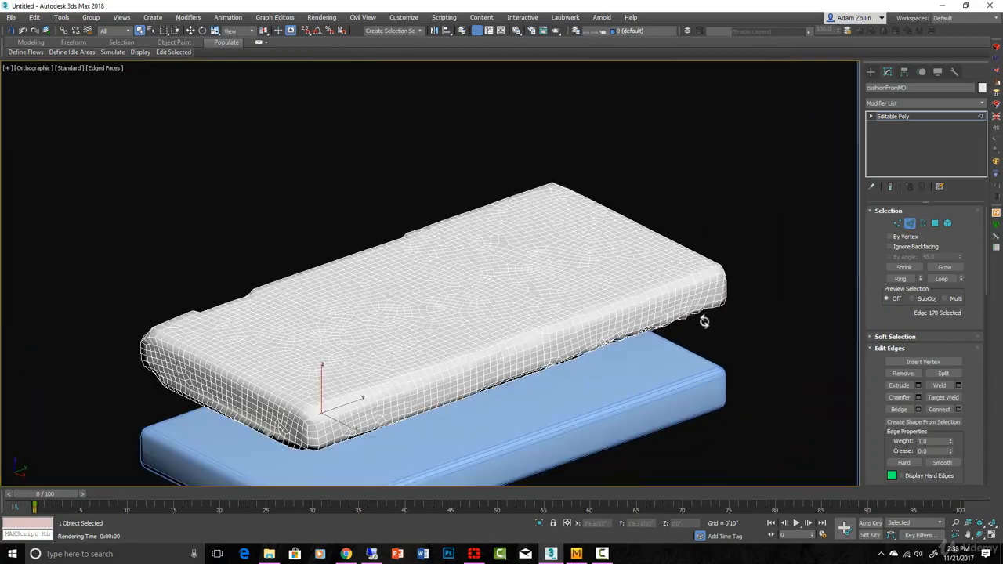
scroll(704, 321, "up", 2)
left_click(909, 222)
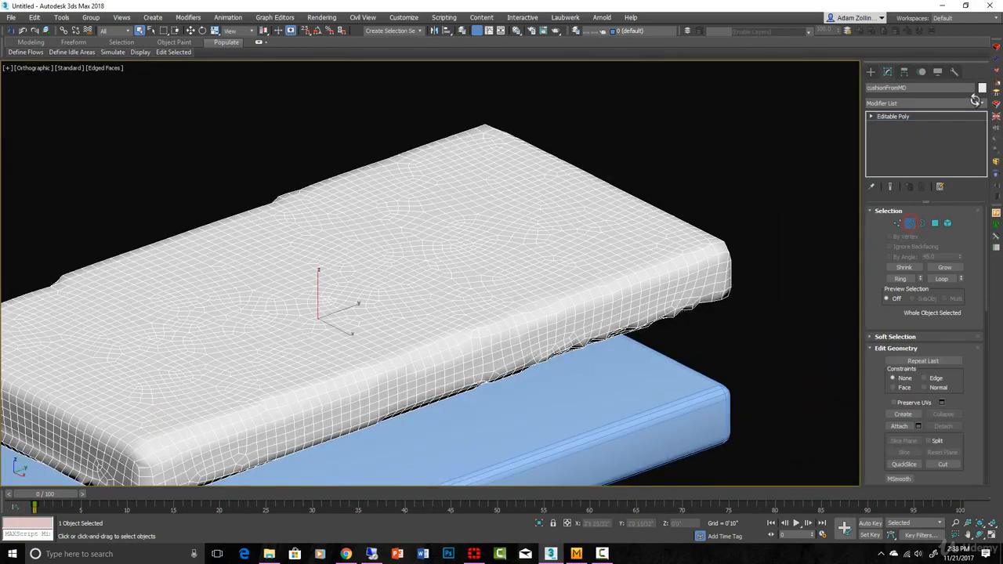
Step: Add an Unwrap UVW modifier to the cushion cover and open its UV layout in the UV editor
left_click(982, 103)
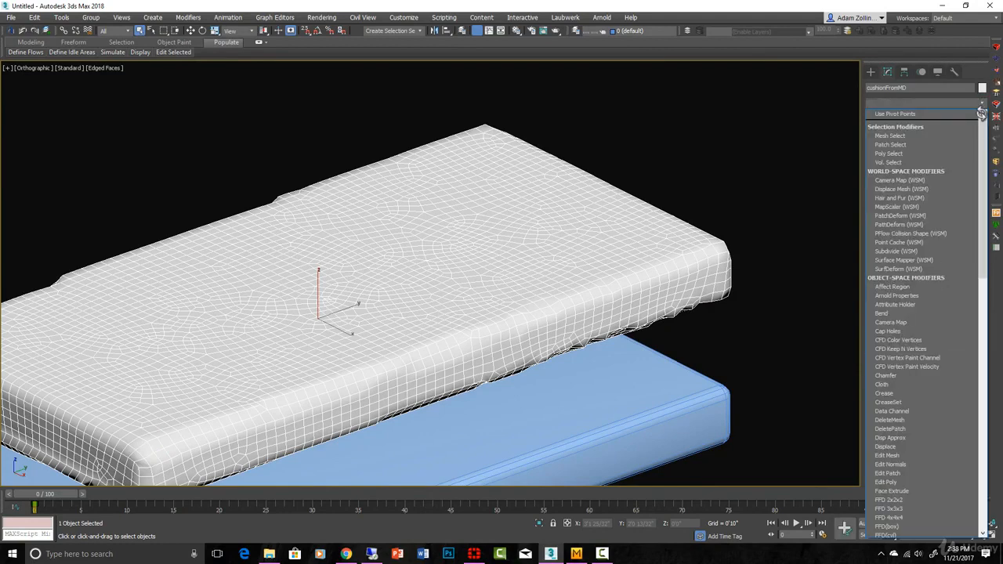
scroll(908, 313, "down", 10)
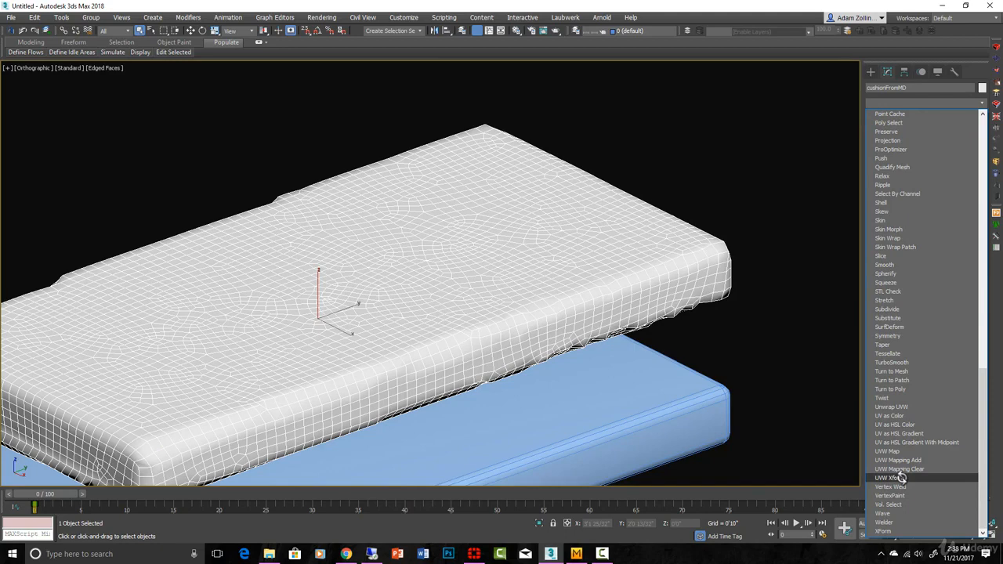
left_click(891, 406)
scroll(940, 390, "down", 2)
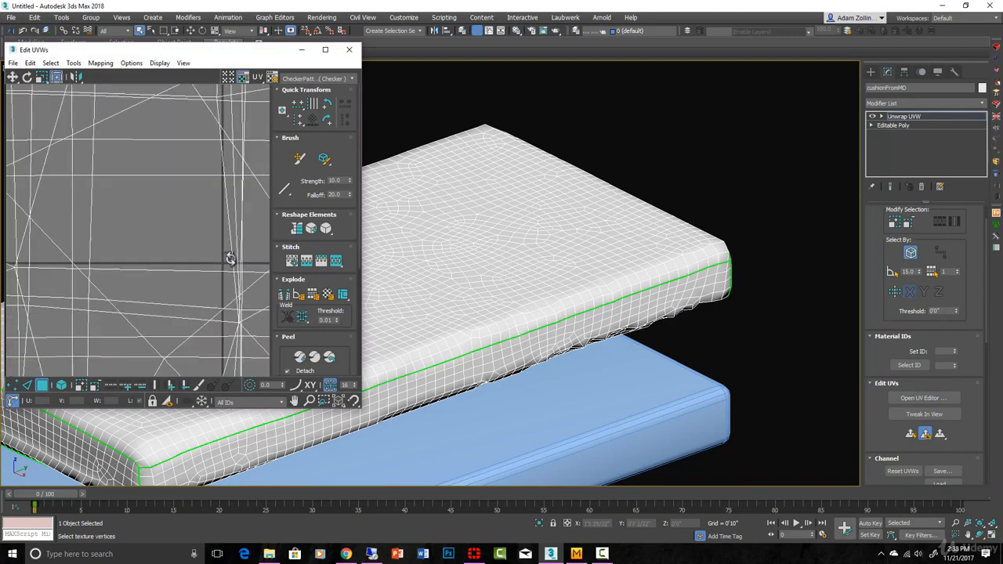
scroll(246, 264, "up", 2)
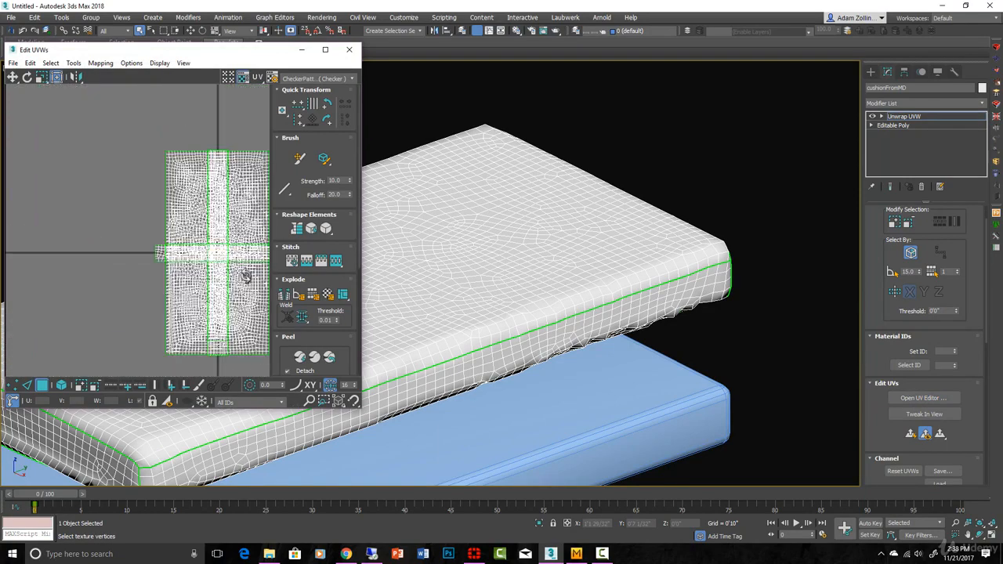
middle_click_drag(246, 275, 198, 232)
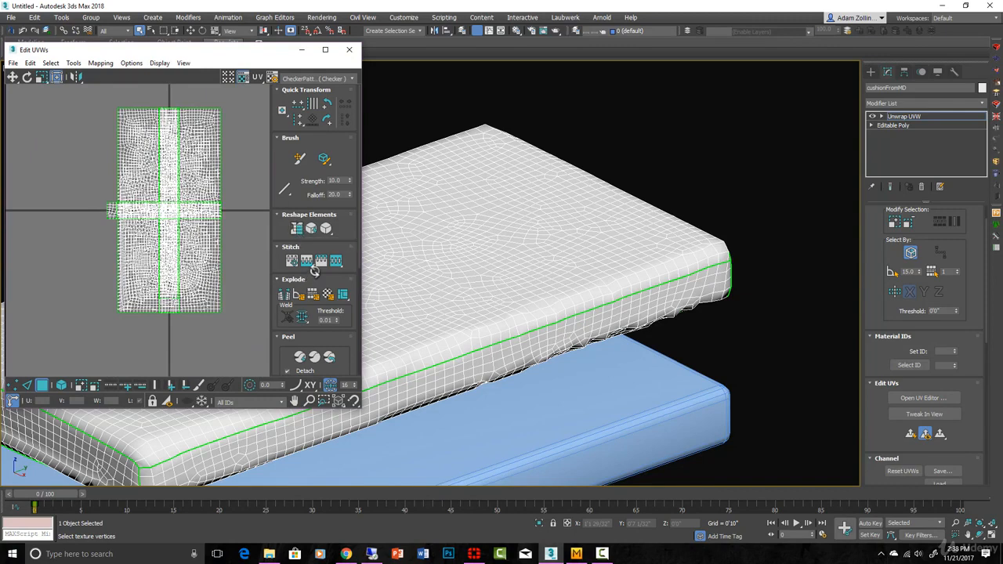
Step: Select all the cover's UV faces and pack the overlapping UV islands into the checkered tile
scroll(314, 270, "down", 5)
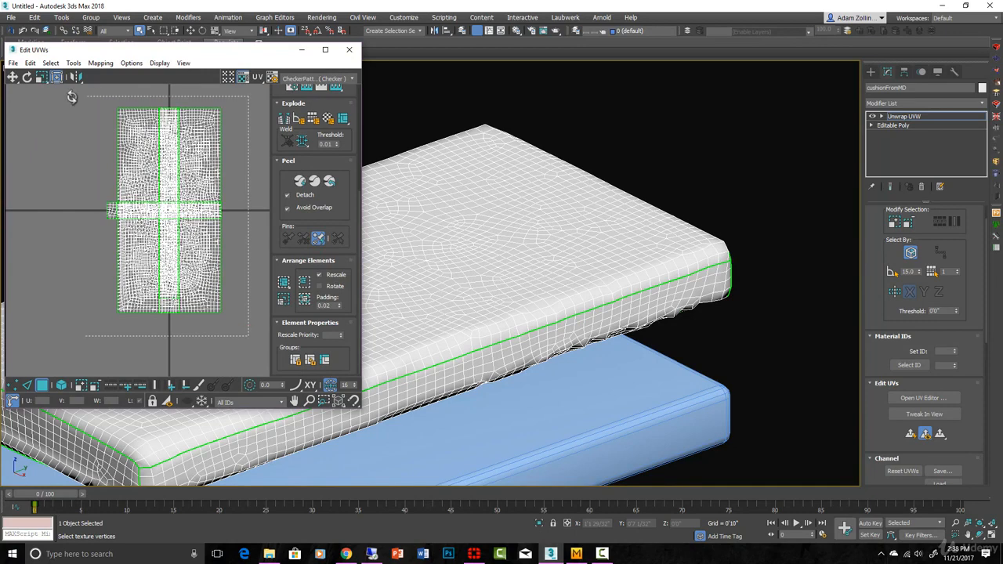
left_click_drag(71, 97, 72, 98)
left_click(283, 280)
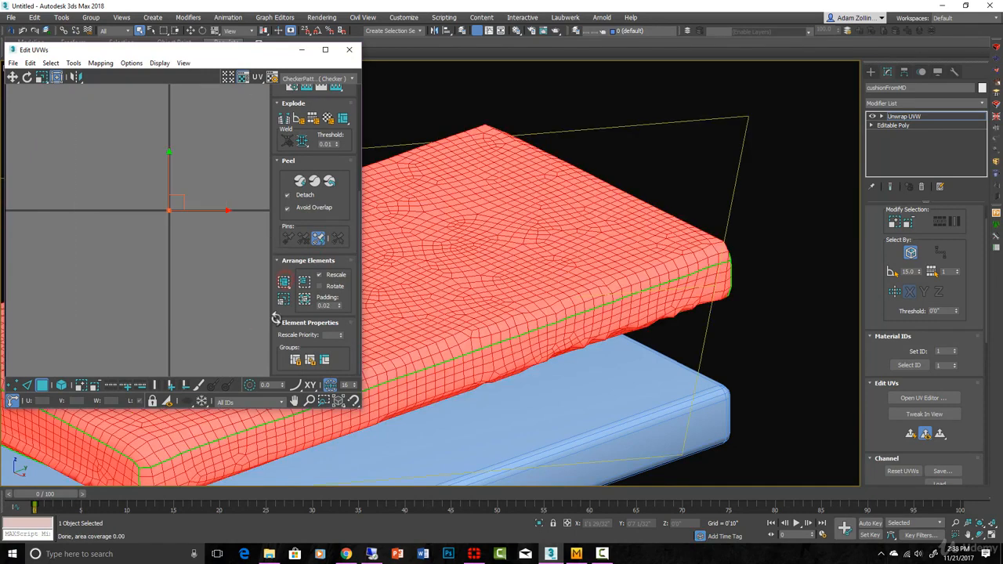
scroll(181, 190, "up", 3)
middle_click_drag(206, 188, 161, 231)
scroll(156, 226, "up", 4)
scroll(151, 233, "up", 4)
scroll(152, 232, "up", 5)
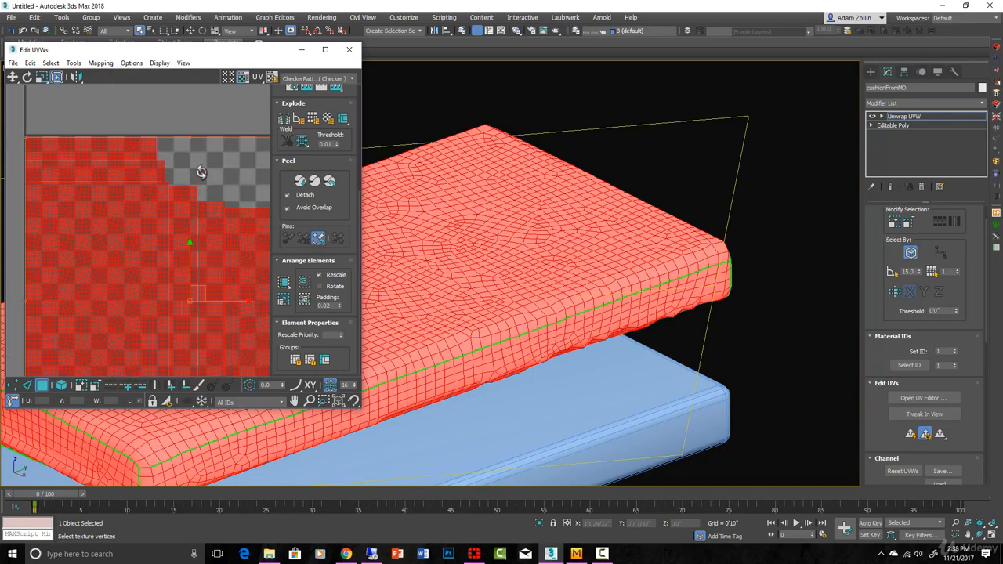
Step: Clear the full UV selection, examine the packed islands up close, and close the UV editor
left_click(201, 171)
scroll(196, 176, "up", 3)
scroll(191, 198, "down", 6)
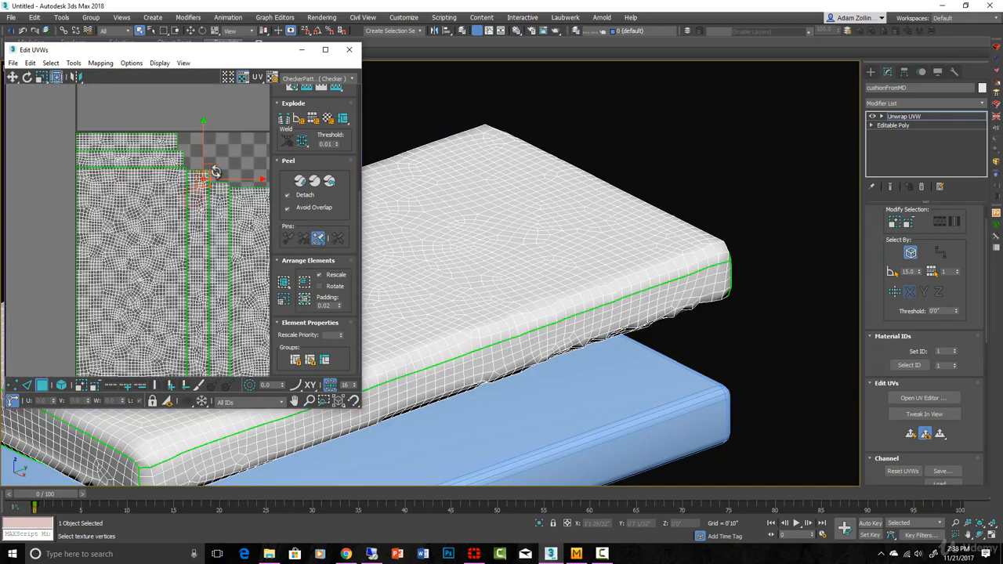
scroll(228, 215, "up", 3)
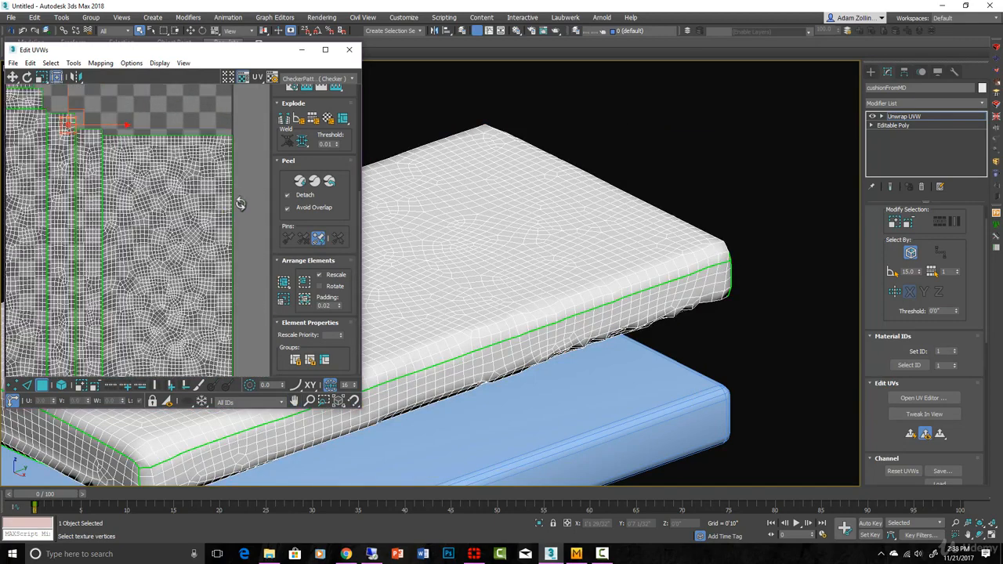
scroll(235, 207, "down", 3)
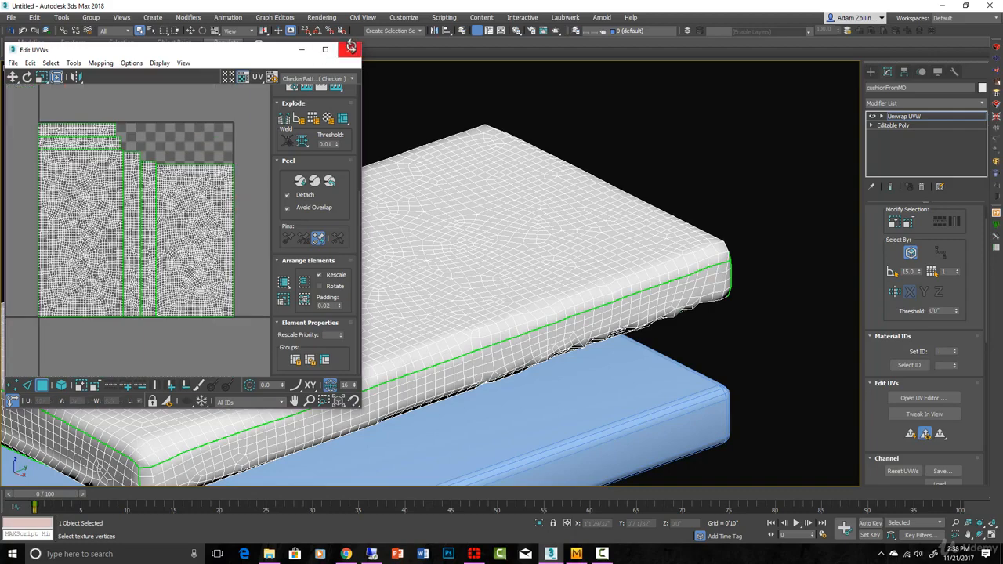
left_click(351, 47)
Step: Add a TurboSmooth modifier above Unwrap UVW on the cushion cover
scroll(597, 165, "down", 2)
scroll(591, 257, "down", 4)
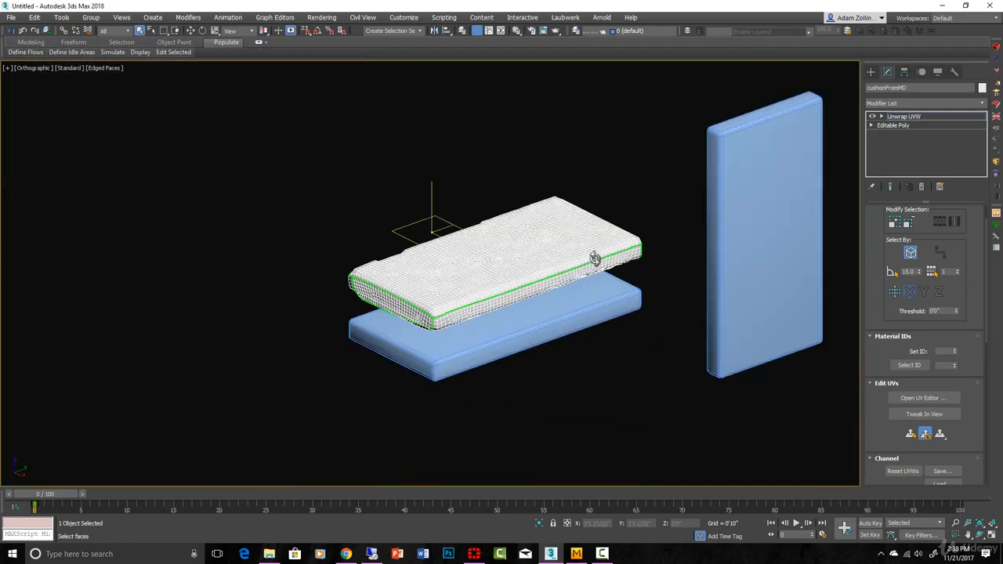
mouse_move(593, 259)
middle_mouse_down("alt")
mouse_move(609, 278)
mouse_move(605, 261)
middle_mouse_up("alt")
scroll(605, 261, "up", 2)
scroll(604, 261, "up", 2)
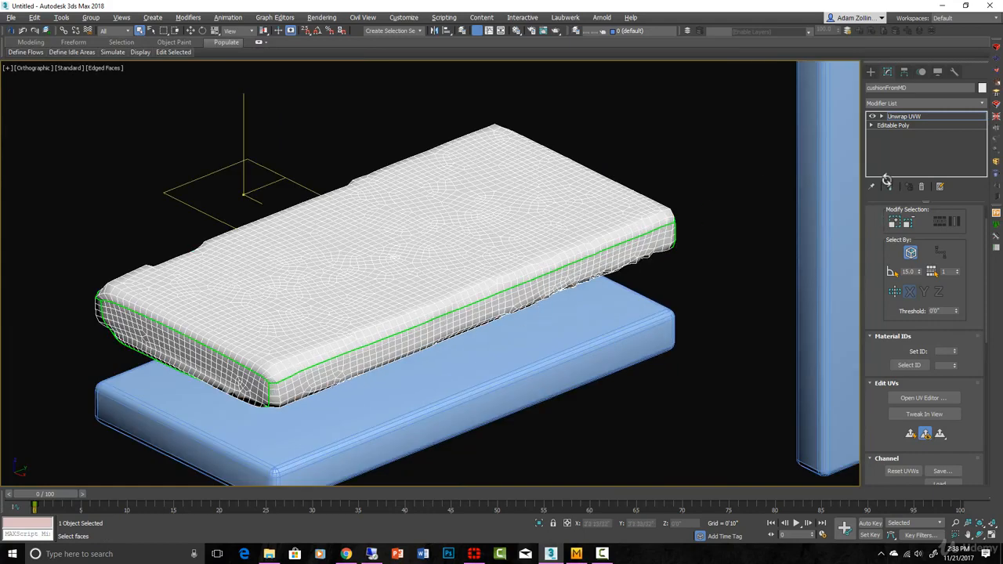
left_click(982, 103)
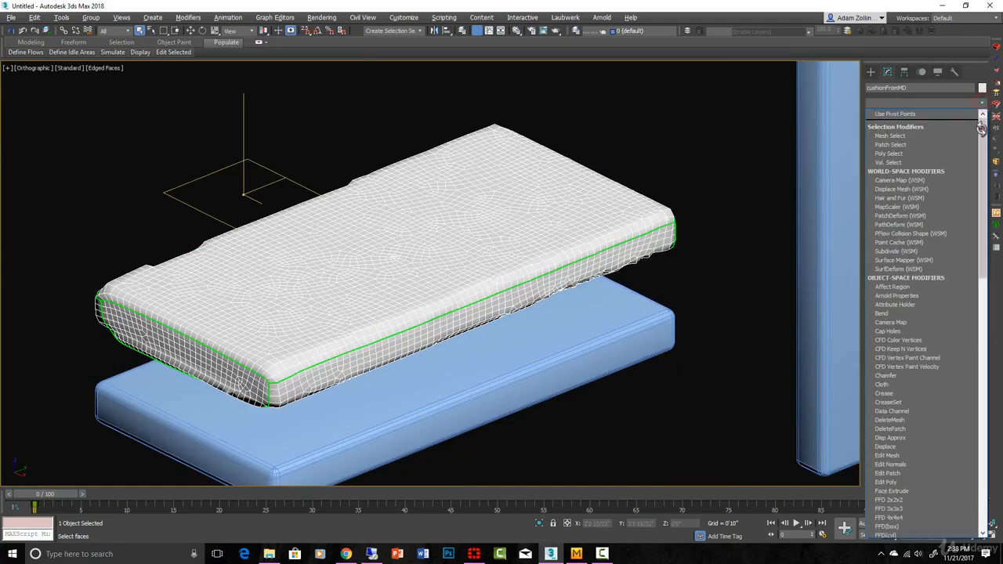
scroll(982, 125, "down", 10)
left_click(909, 362)
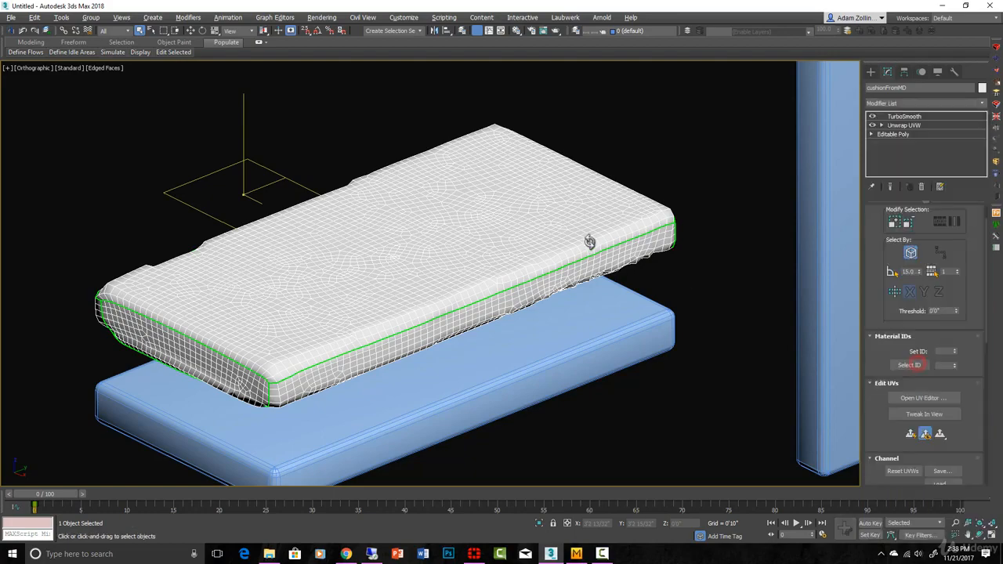
Step: Examine the smoothed cushion cover with and without its edges displayed, close up and from a distance
scroll(619, 244, "up", 5)
key("F4")
scroll(642, 246, "down", 5)
mouse_move(644, 258)
middle_mouse_down("alt")
mouse_move(625, 239)
mouse_move(892, 243)
mouse_move(705, 267)
mouse_move(616, 290)
mouse_move(643, 247)
mouse_move(642, 279)
middle_mouse_up("alt")
key("F4")
middle_click_drag(640, 420, 613, 361, "alt")
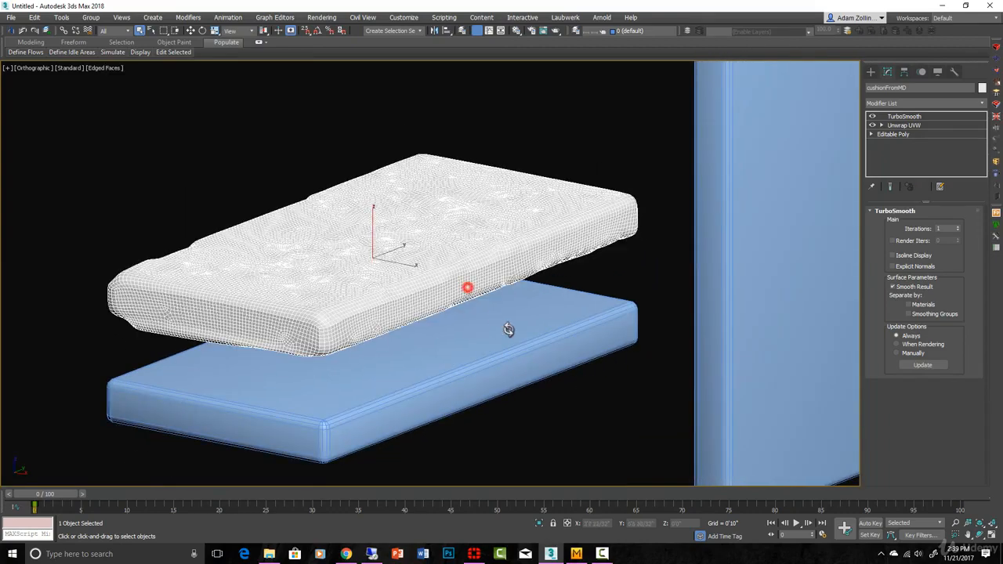
Step: Compare the original chamfer box cushion with the smoothed cover, and view both without their edges displayed
left_click(531, 357)
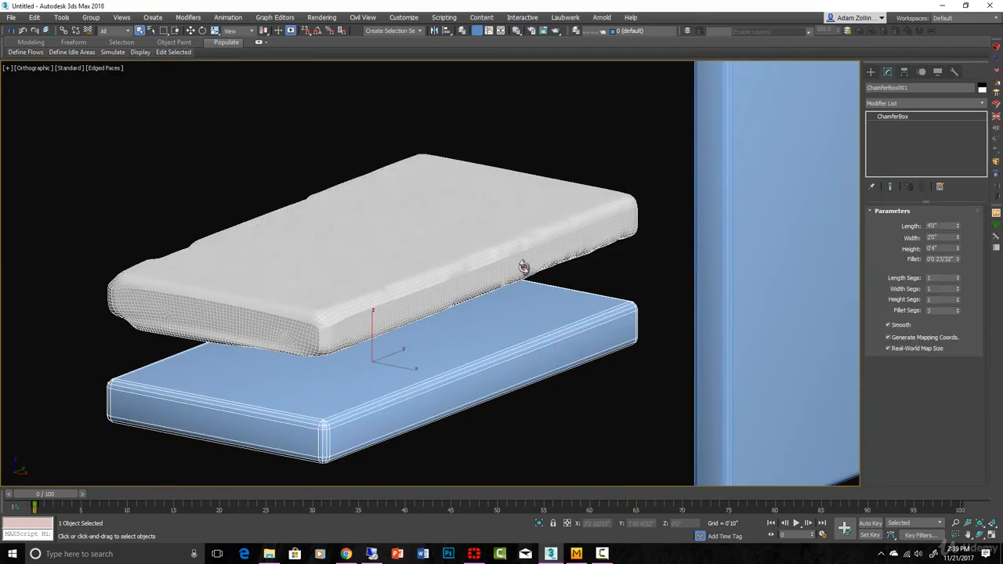
left_click(523, 267)
scroll(523, 267, "up", 3)
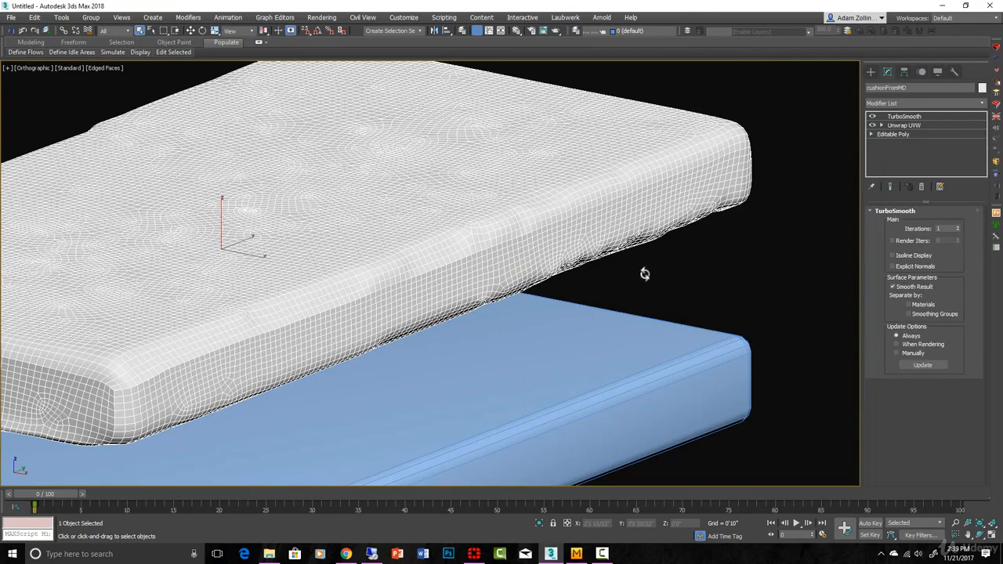
key("F4")
scroll(609, 255, "down", 5)
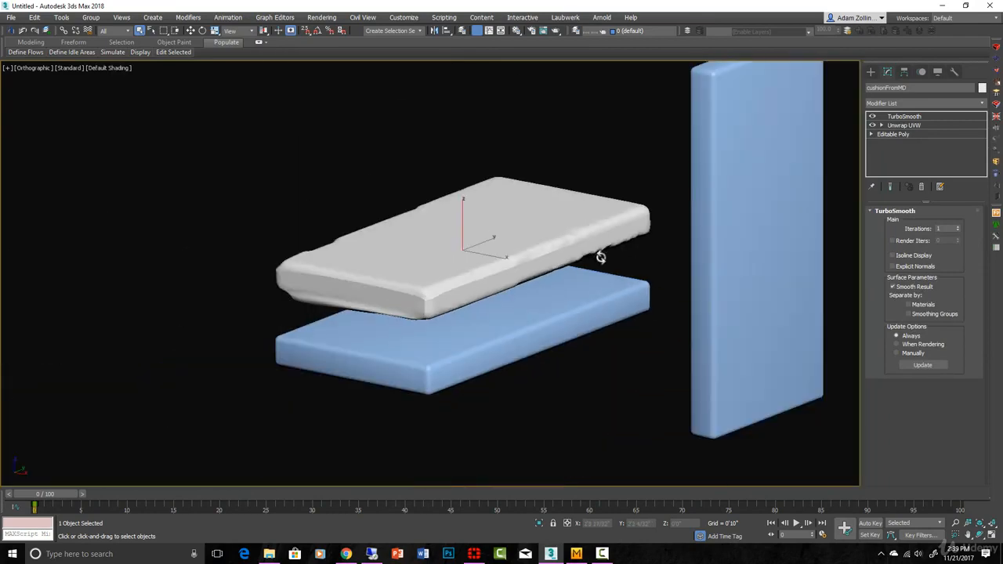
mouse_move(620, 272)
middle_mouse_down("alt")
mouse_move(556, 271)
mouse_move(622, 268)
mouse_move(603, 273)
middle_mouse_up("alt")
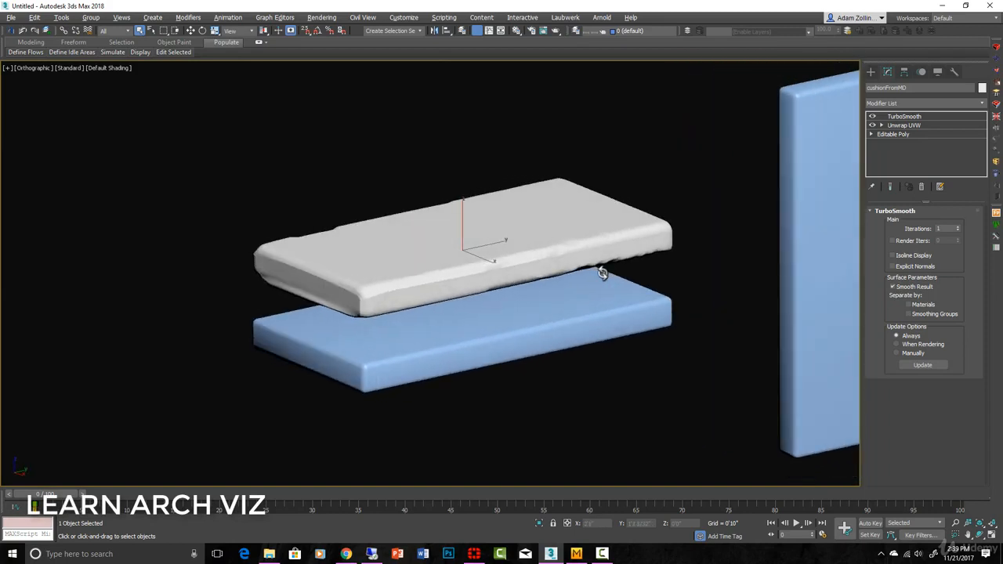